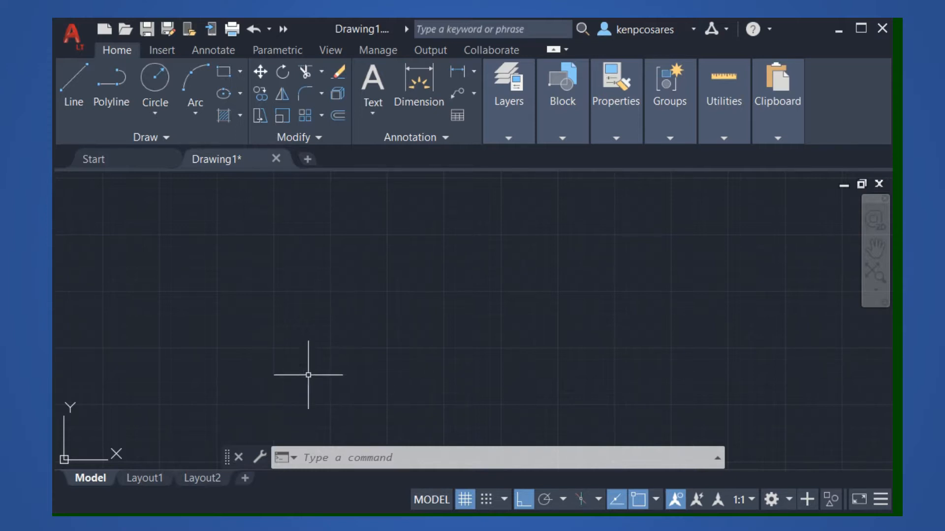
# - Set the drawing units' insertion scale to millimeters
pyautogui.write('units')
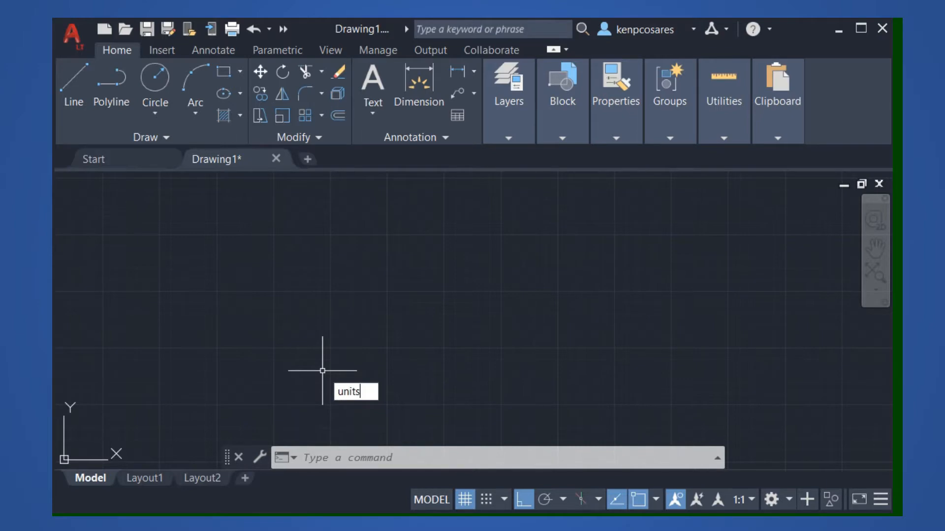
pyautogui.press('Return')
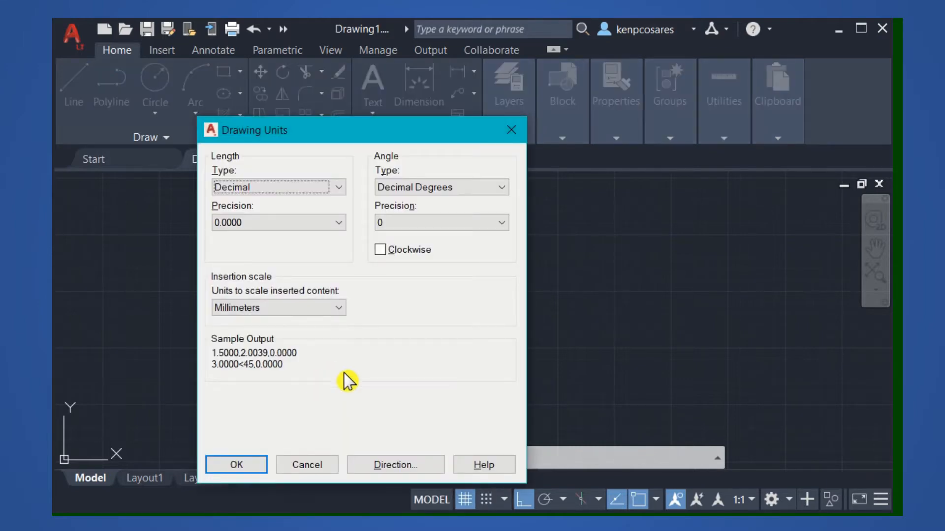
pyautogui.click(244, 306)
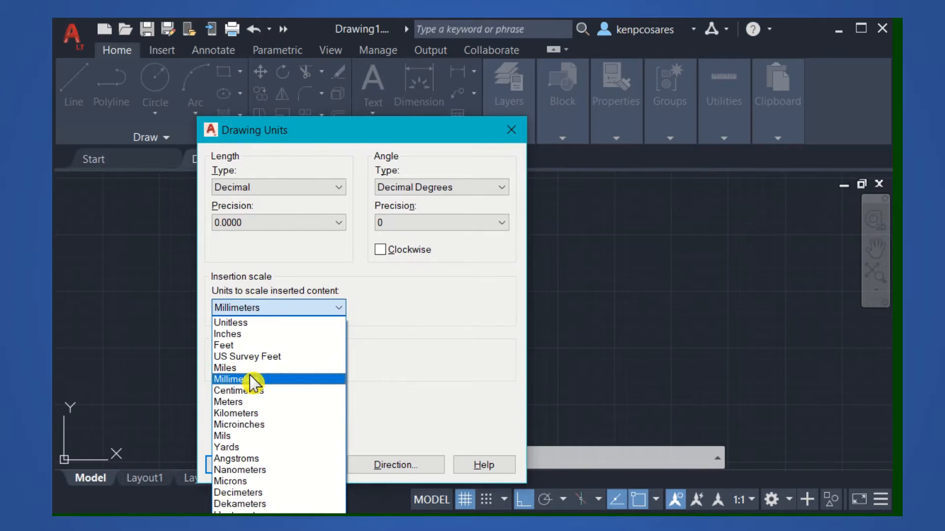
pyautogui.click(254, 380)
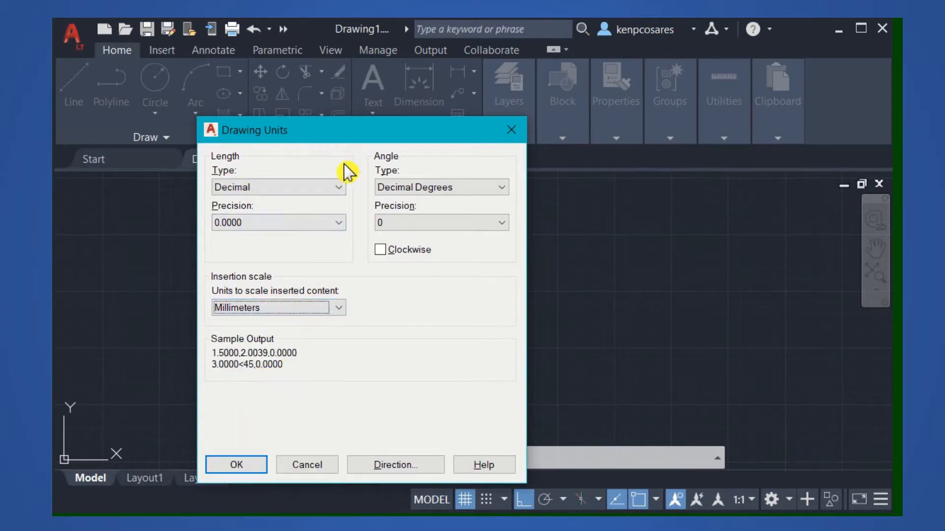
pyautogui.click(239, 465)
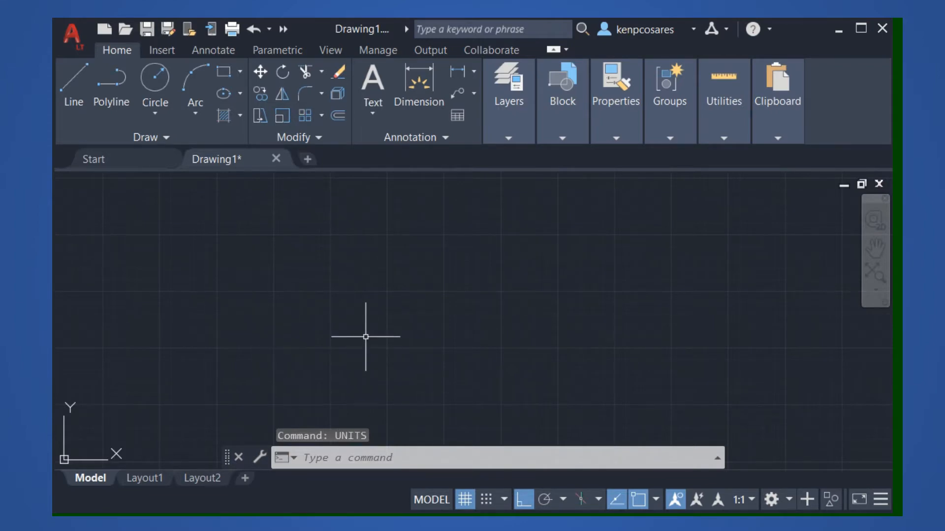
# - Review the enabled object snap modes, including Perpendicular, and check the Ortho mode setting
pyautogui.rightClick(640, 496)
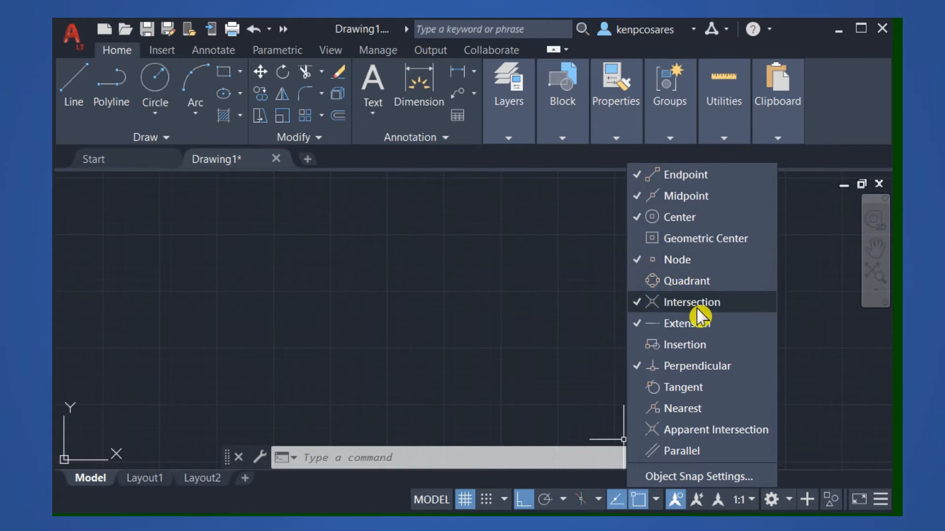
pyautogui.click(703, 363)
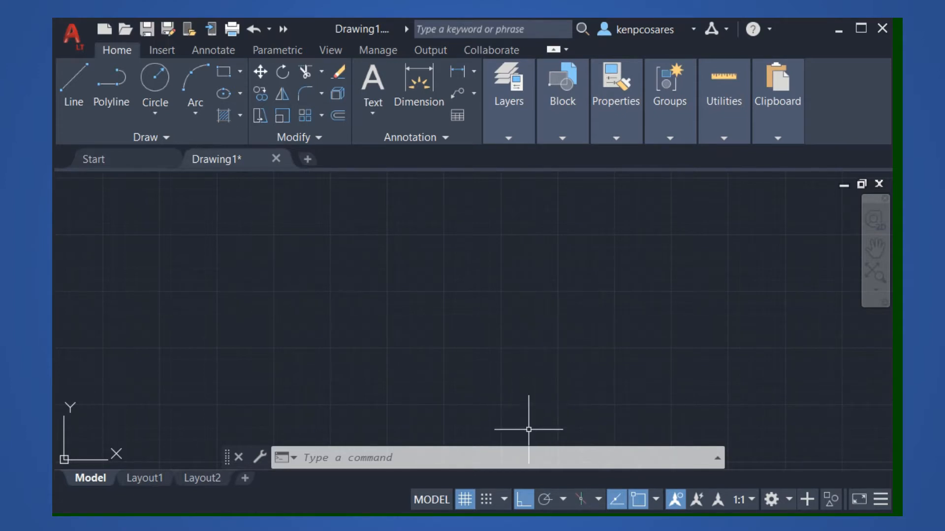
pyautogui.click(524, 501)
pyautogui.click(524, 501)
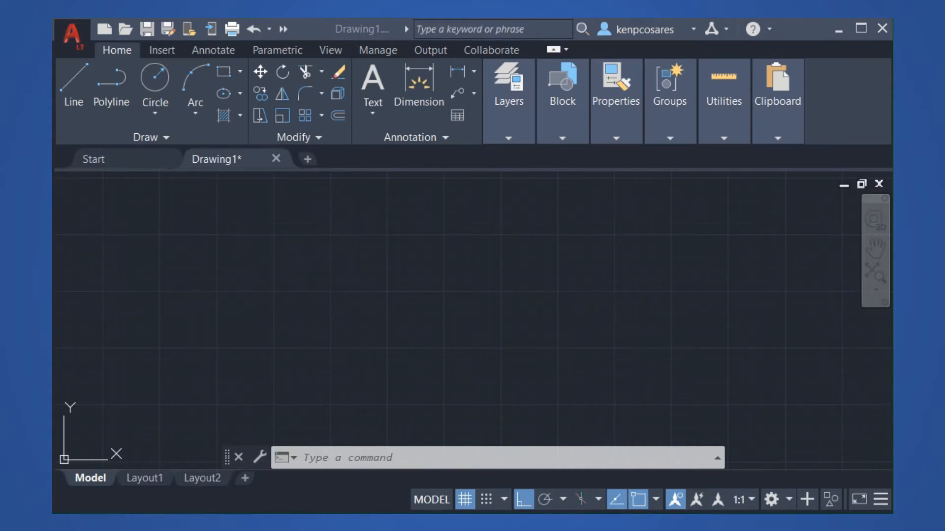
pyautogui.click(392, 340)
pyautogui.click(319, 313)
pyautogui.click(272, 314)
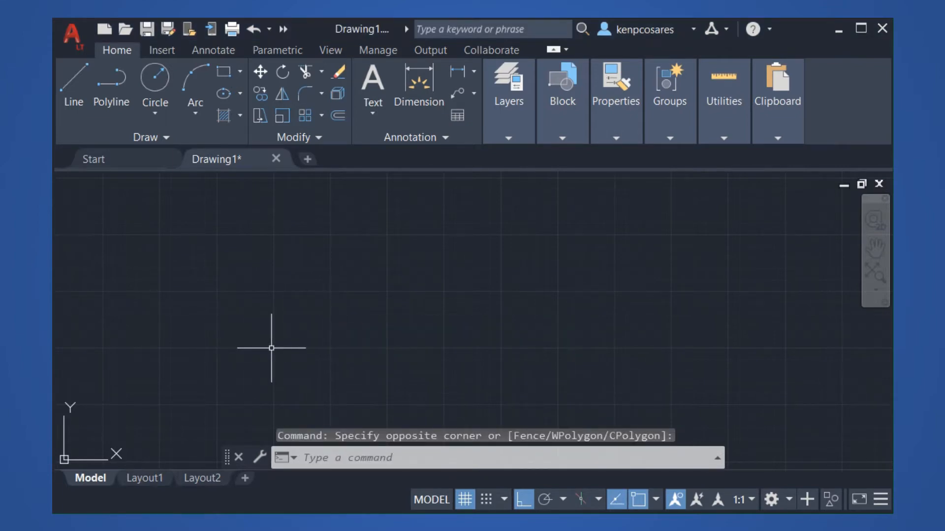
# - Draw a rectangle from the origin 0,0 with a length of 210 and a width of 297
pyautogui.write('rectangle')
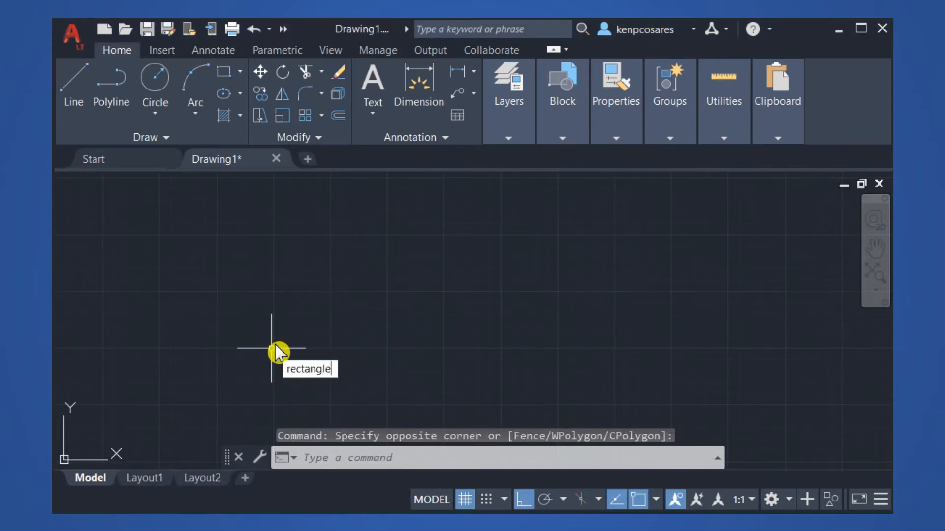
pyautogui.press('Return')
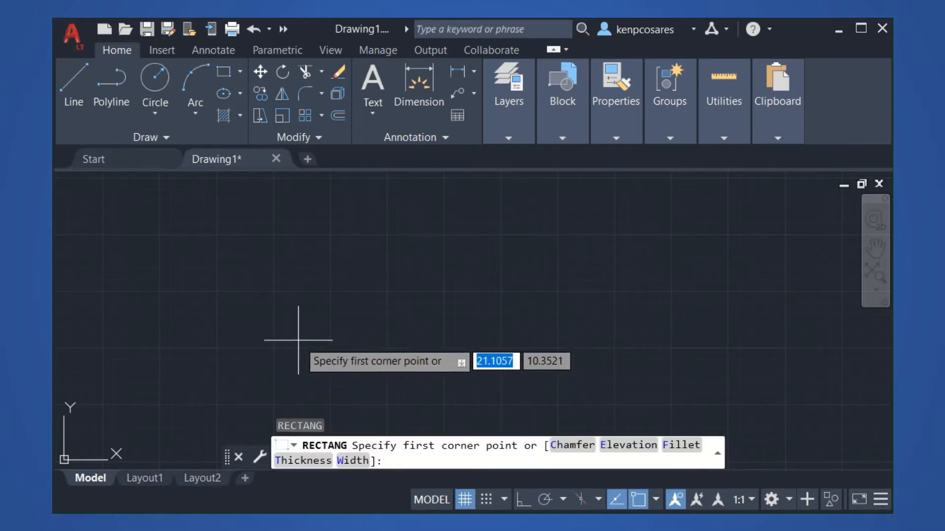
pyautogui.scroll(-1, 298, 340)
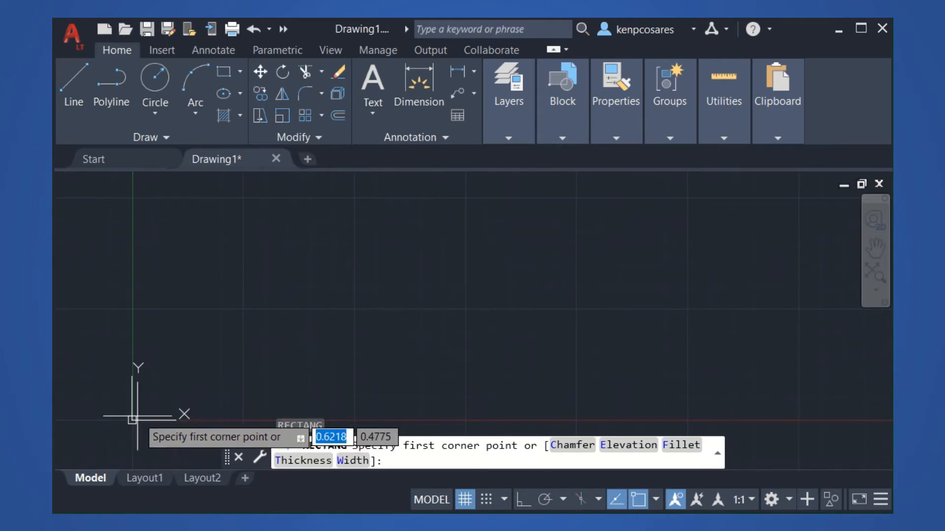
pyautogui.write('0,0')
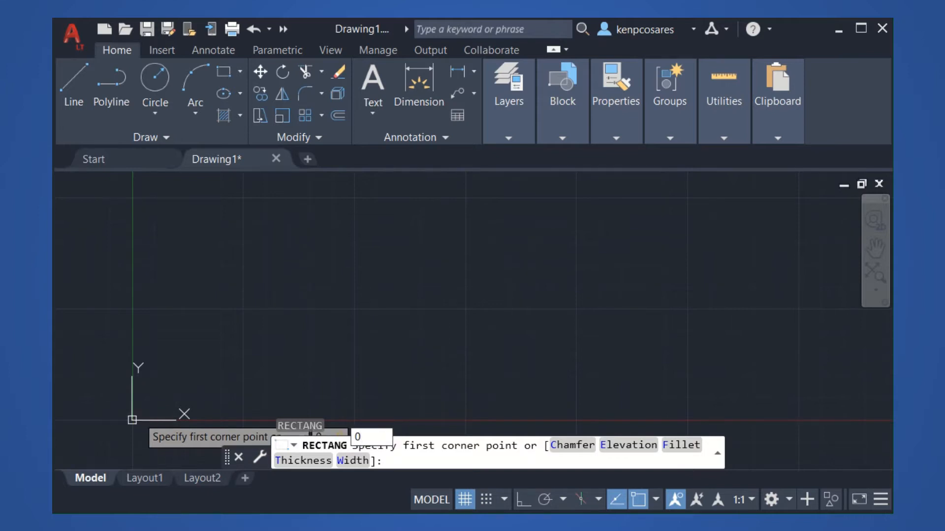
pyautogui.press('Return')
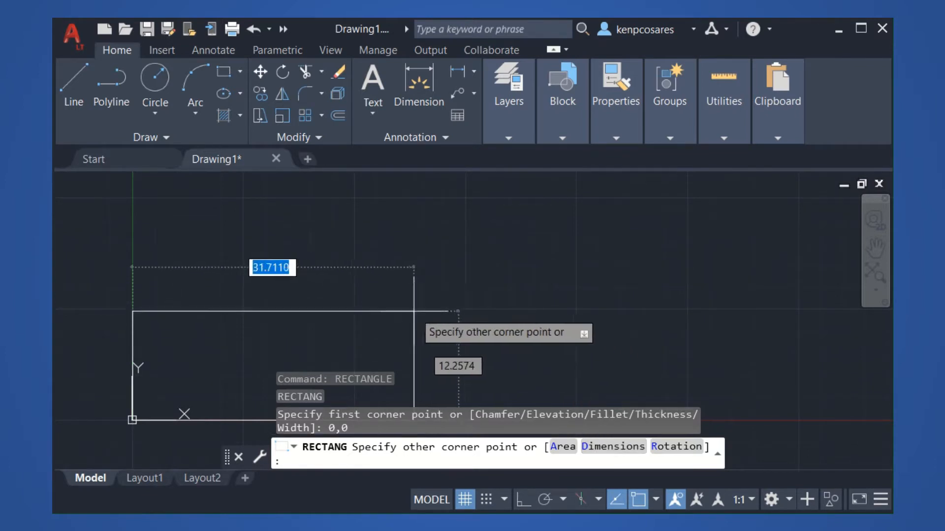
pyautogui.write('d')
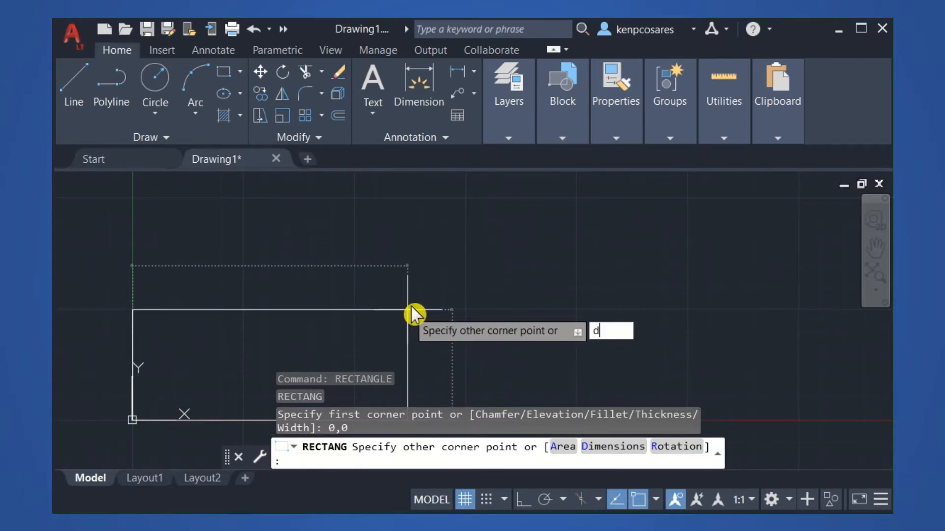
pyautogui.press('Return')
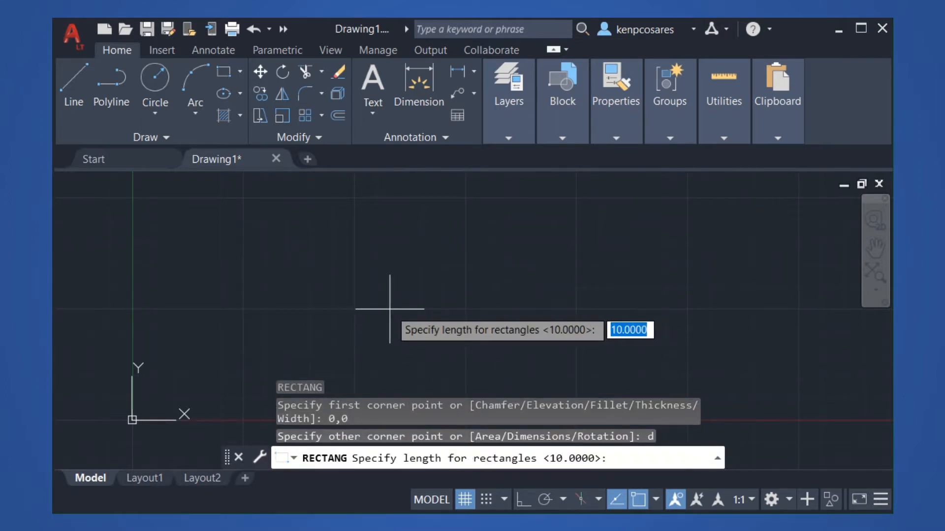
pyautogui.write('210')
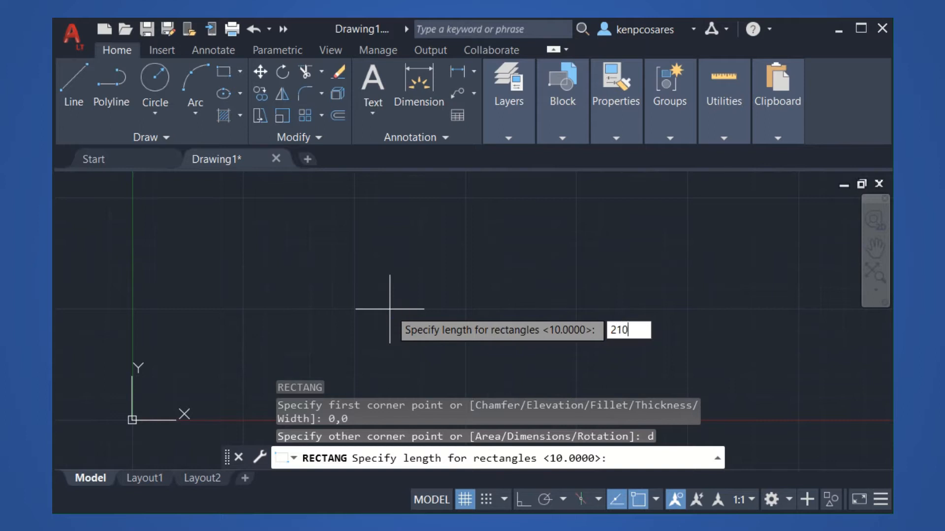
pyautogui.press('Return')
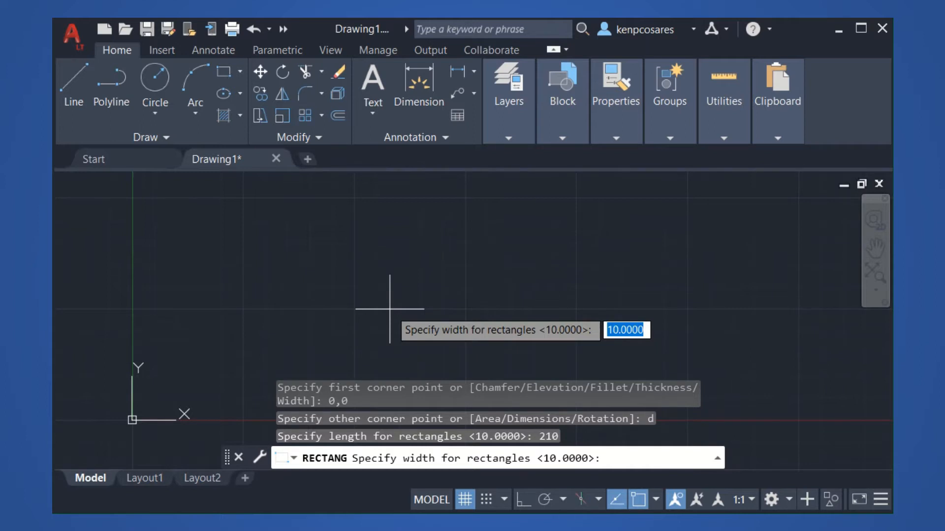
pyautogui.write('297')
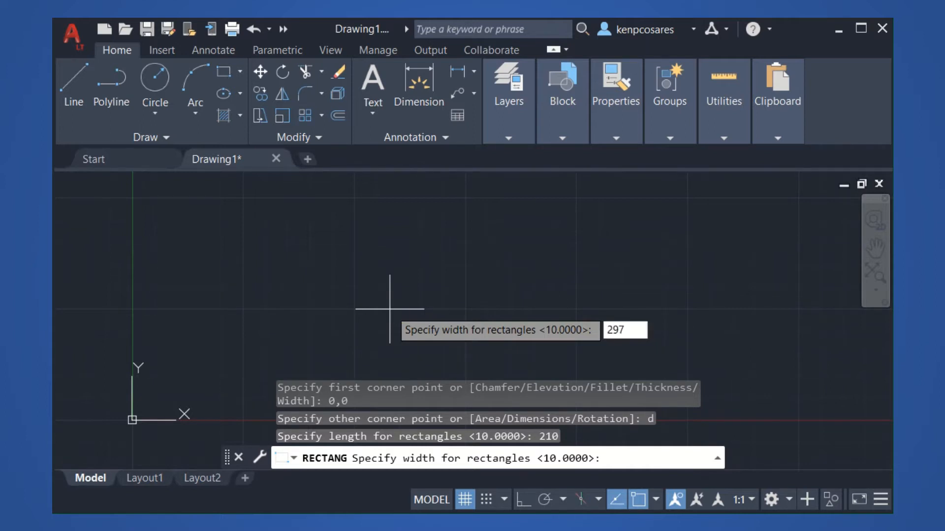
pyautogui.press('Return')
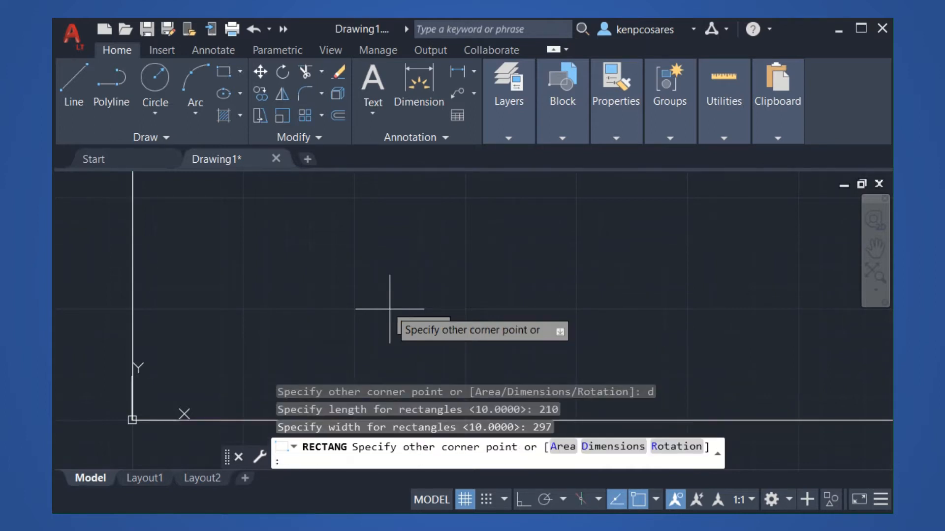
pyautogui.click(389, 309)
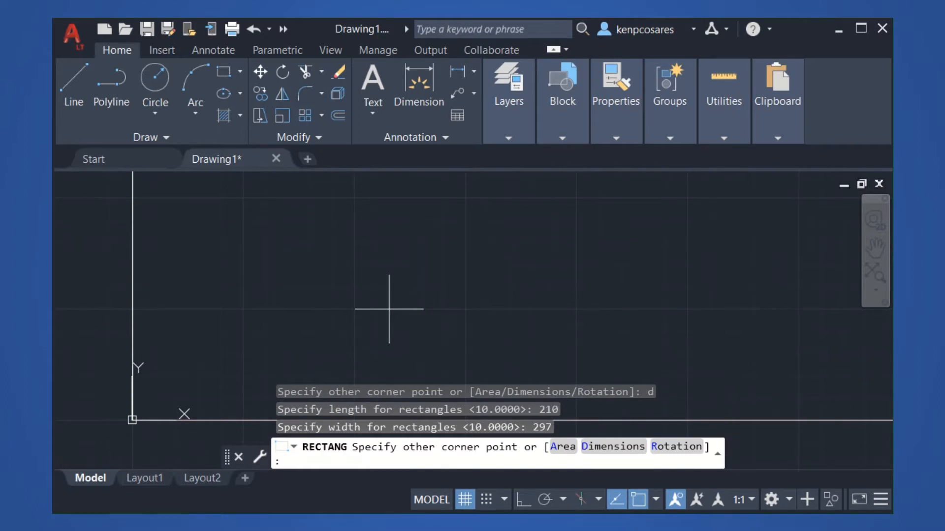
# - Zoom to the drawing extents and bring the whole rectangle comfortably into view
pyautogui.scroll(-4, 352, 331)
pyautogui.scroll(-2, 372, 322)
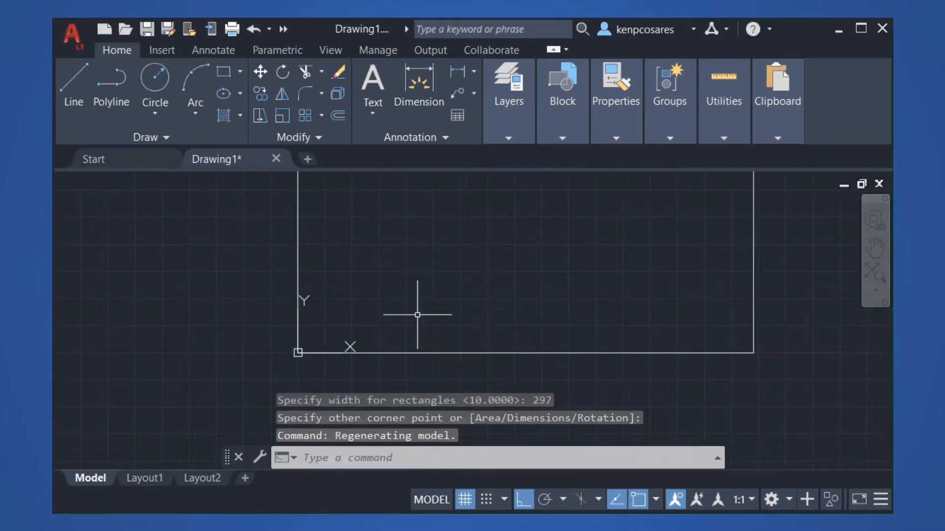
pyautogui.moveTo(416, 314); pyautogui.dragTo(359, 372, button='middle')
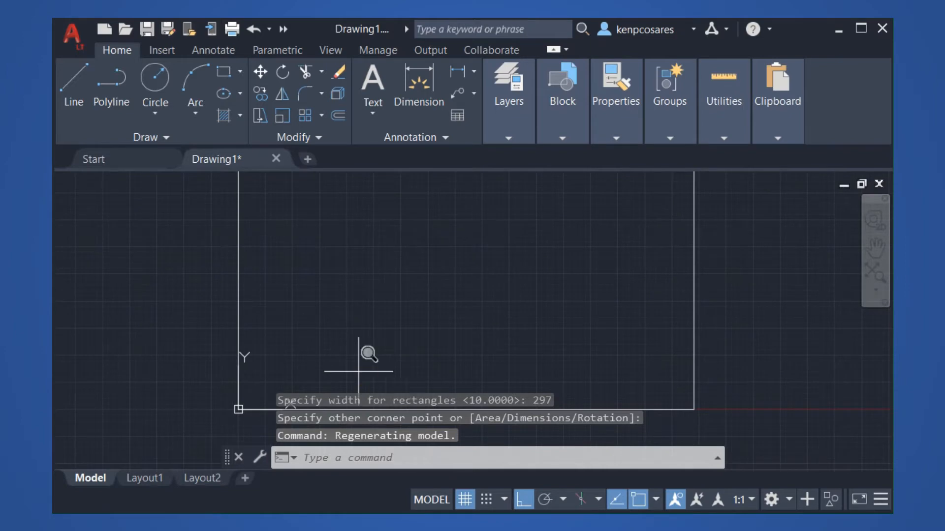
pyautogui.write('z')
pyautogui.press('Return')
pyautogui.write('e')
pyautogui.press('Return')
pyautogui.scroll(-2, 519, 249)
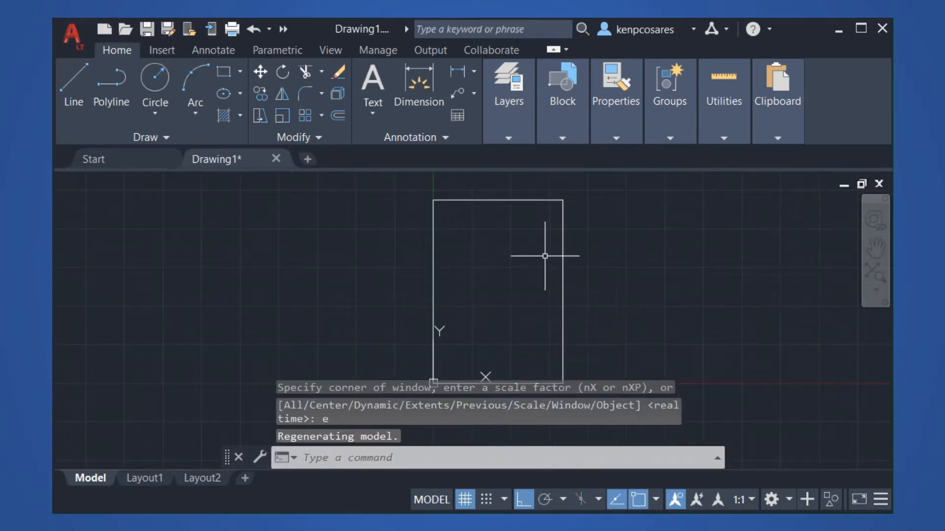
pyautogui.moveTo(544, 255); pyautogui.dragTo(483, 295, button='middle')
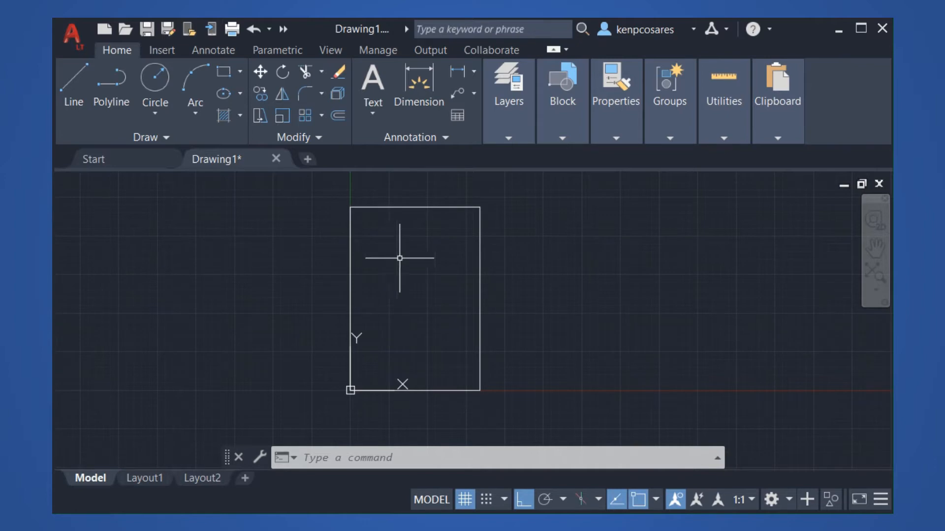
# - Rotate the rectangle 90 degrees clockwise about its corner at the origin
pyautogui.moveTo(405, 265); pyautogui.dragTo(391, 298, button='middle')
pyautogui.click(388, 306)
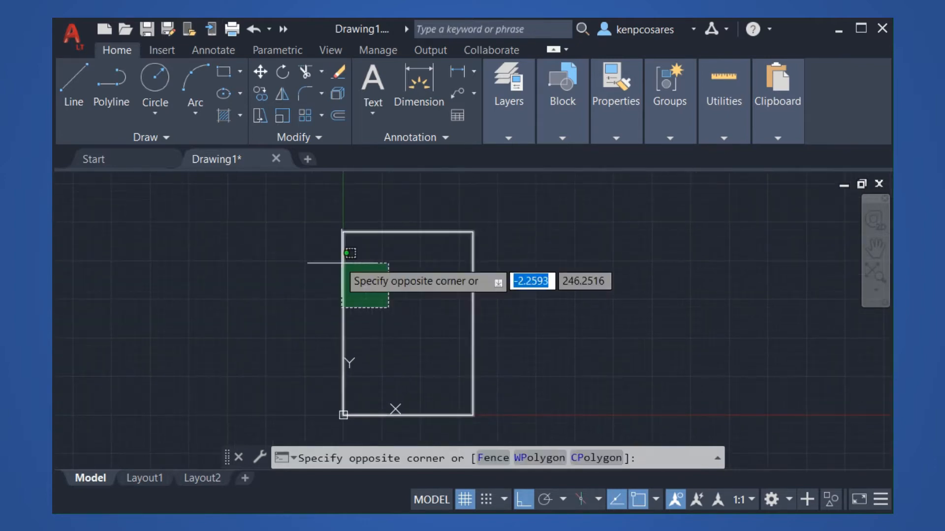
pyautogui.click(313, 219)
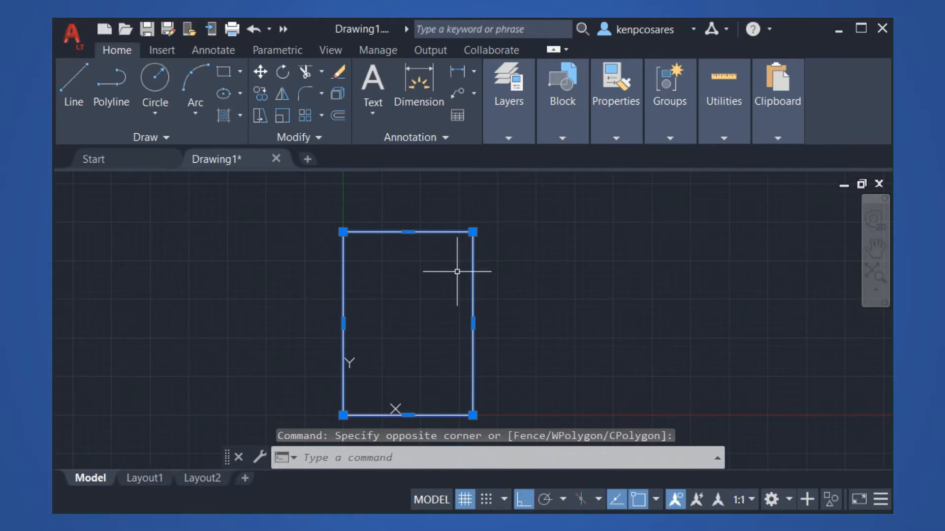
pyautogui.write('RO')
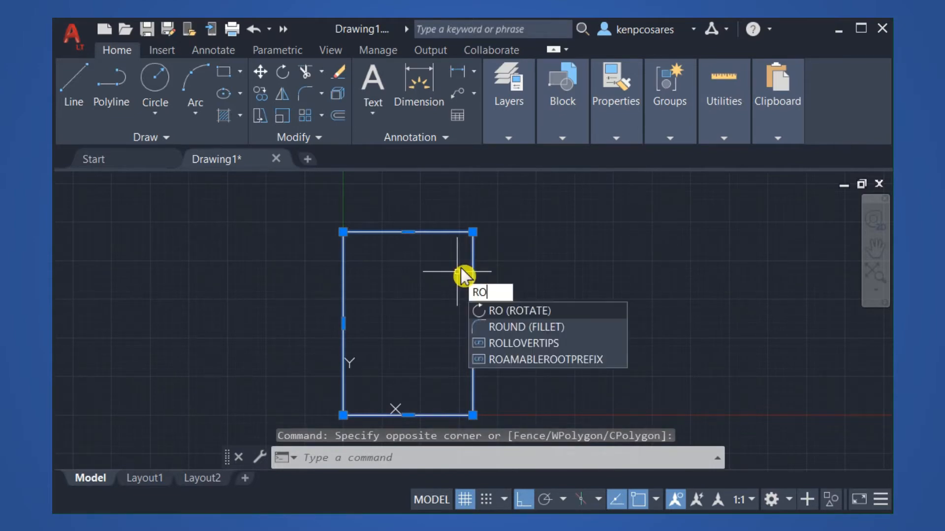
pyautogui.press('Return')
pyautogui.scroll(-2, 436, 288)
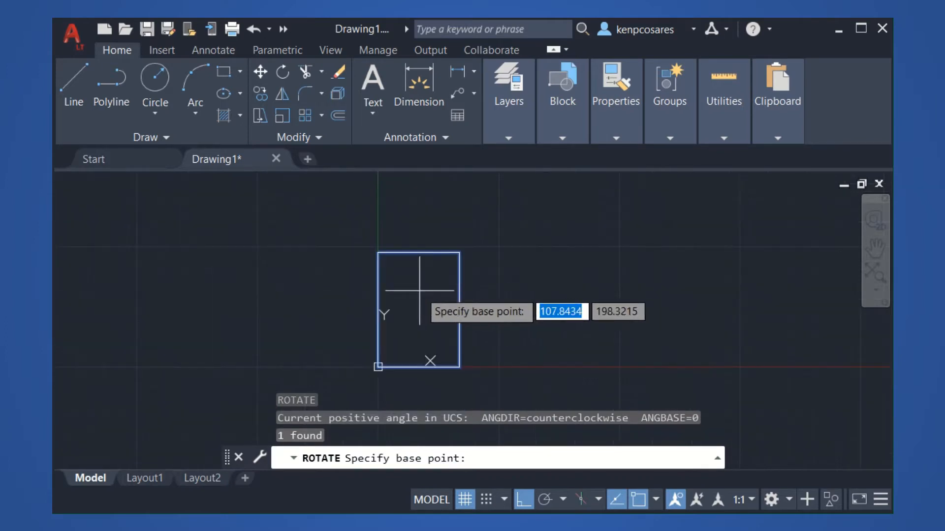
pyautogui.click(377, 367)
pyautogui.moveTo(408, 326); pyautogui.dragTo(398, 262, button='middle')
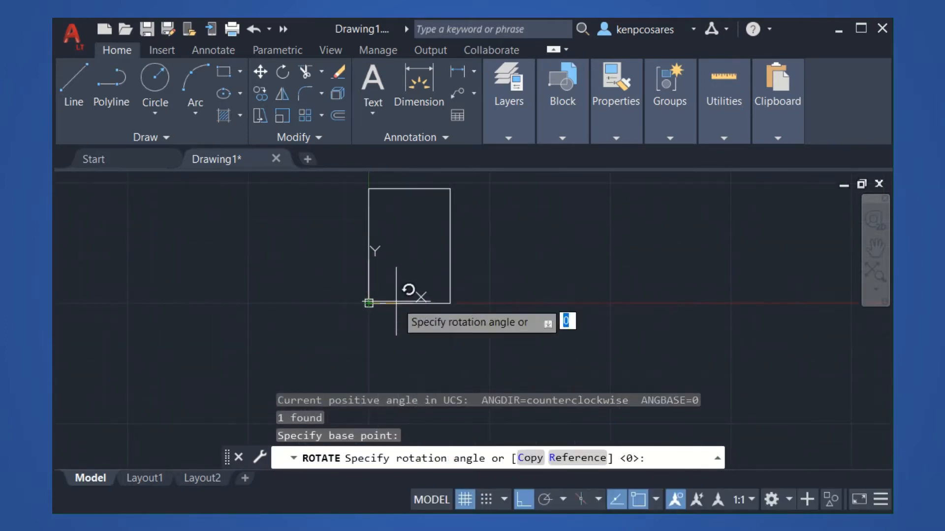
pyautogui.click(405, 354)
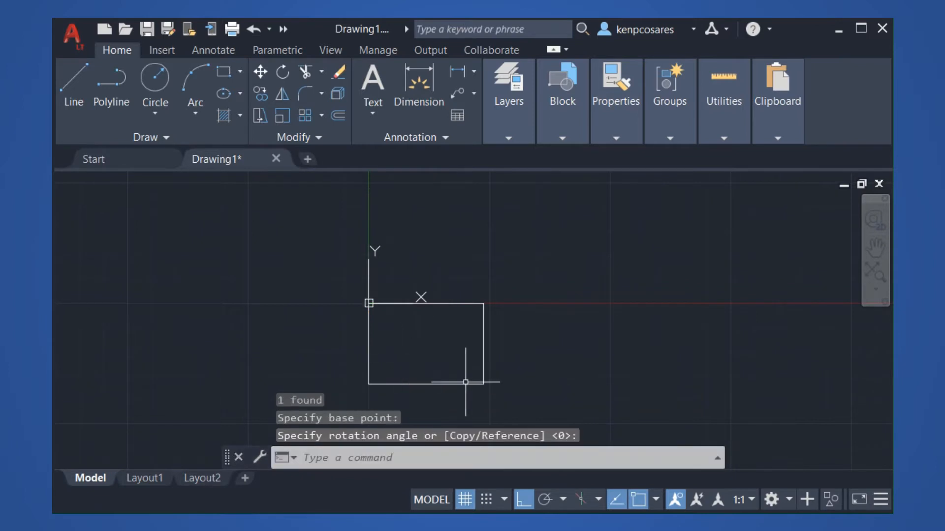
# - Move the rectangle by its lower-left corner onto the origin
pyautogui.click(465, 396)
pyautogui.click(440, 339)
pyautogui.write('m')
pyautogui.press('Return')
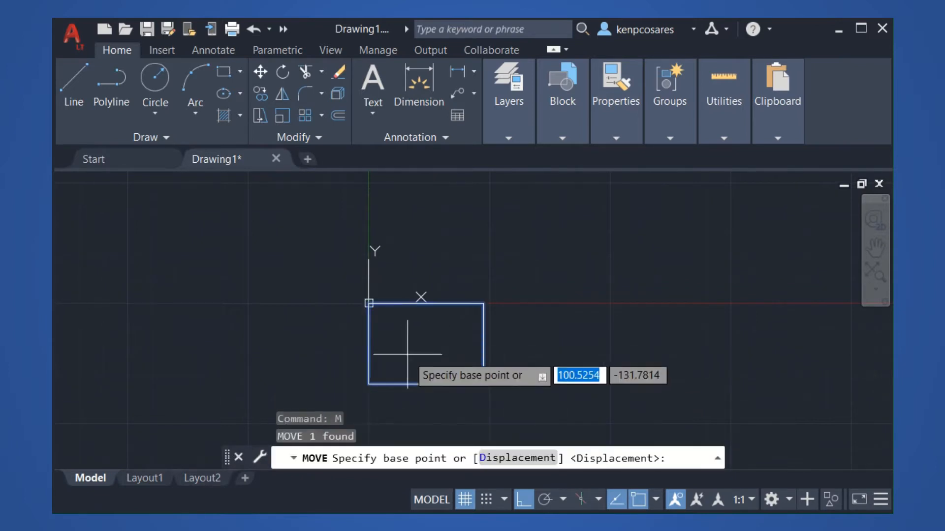
pyautogui.click(369, 384)
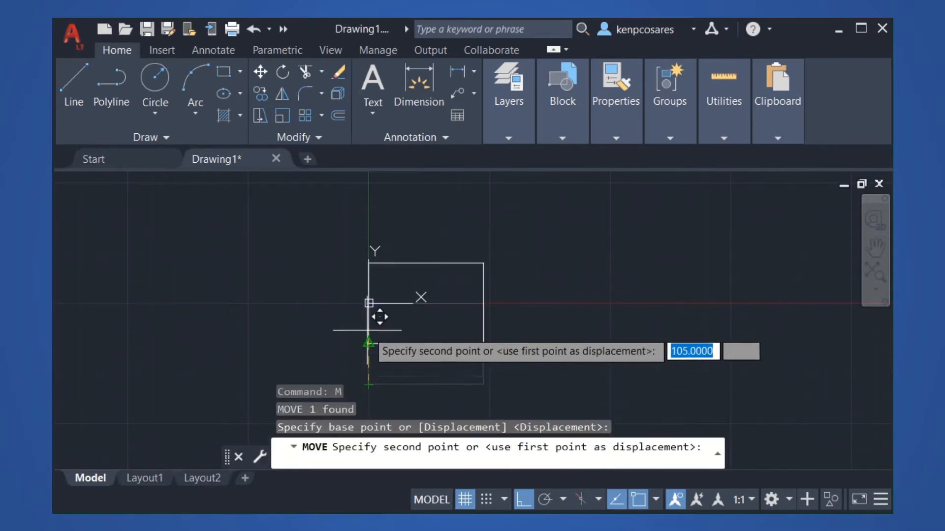
pyautogui.click(369, 303)
pyautogui.moveTo(368, 303); pyautogui.dragTo(369, 368, button='middle')
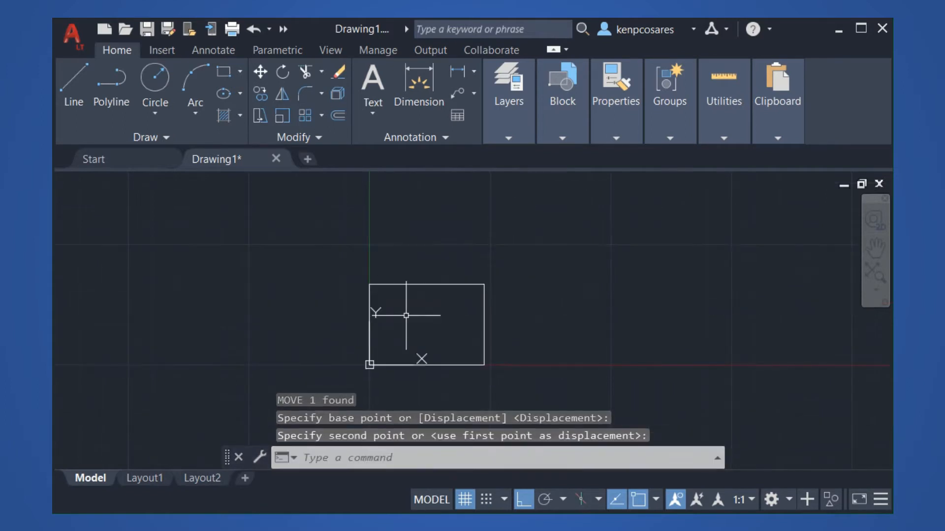
# - Zoom to the drawing extents so the sheet outline fills the view
pyautogui.scroll(2, 396, 345)
pyautogui.write('z')
pyautogui.press('Return')
pyautogui.write('e')
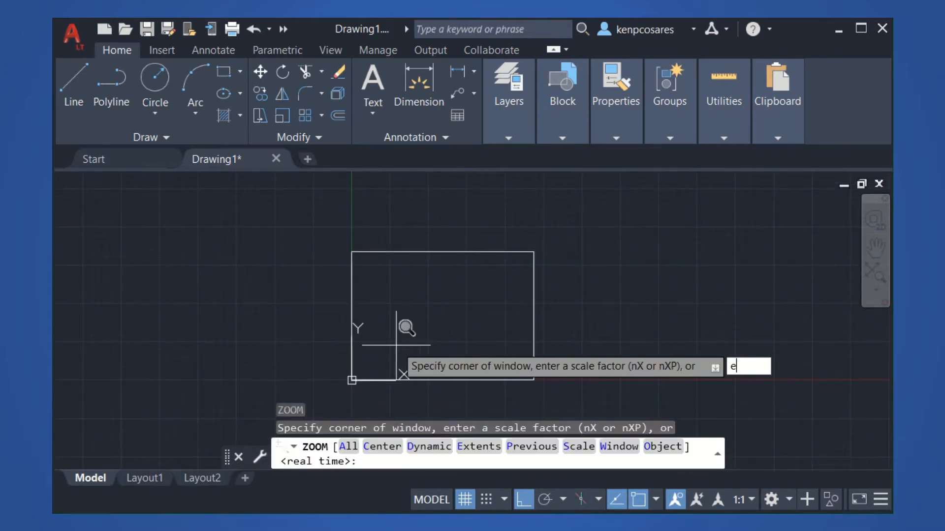
pyautogui.press('Return')
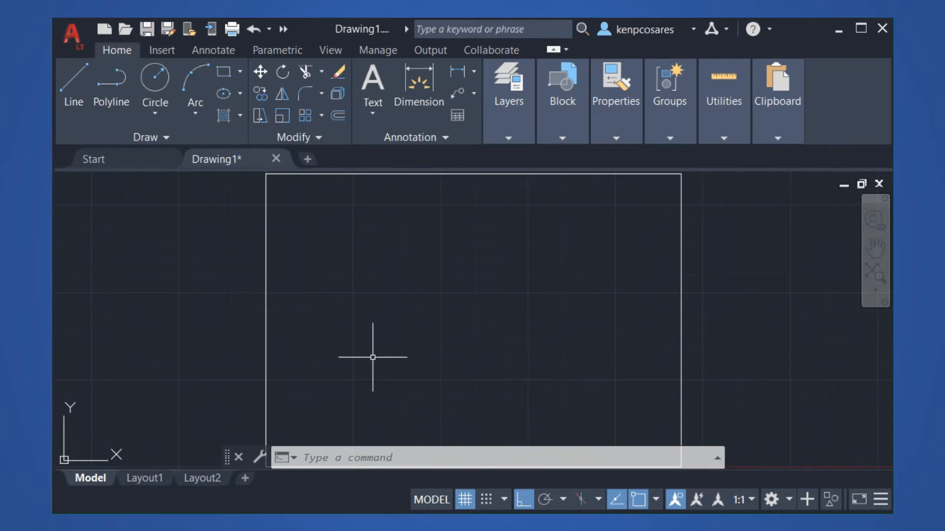
# - Draw a second rectangle with length 150 and width 240, starting inside the sheet outline near its lower-left corner
pyautogui.write('rec')
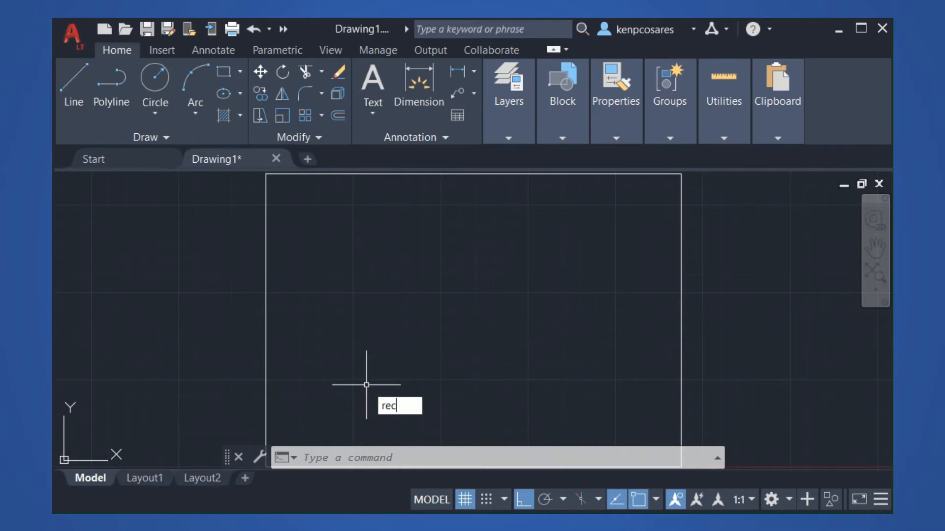
pyautogui.write('tangle')
pyautogui.press('Return')
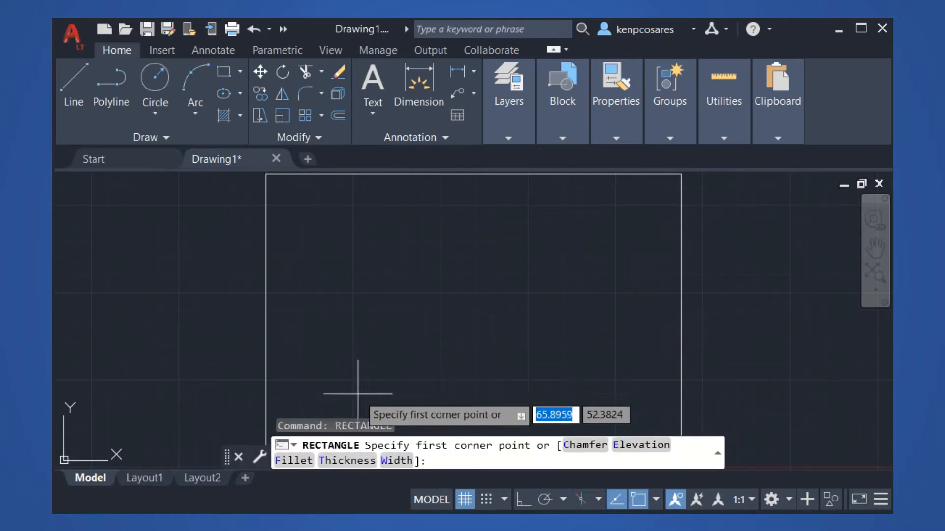
pyautogui.click(336, 400)
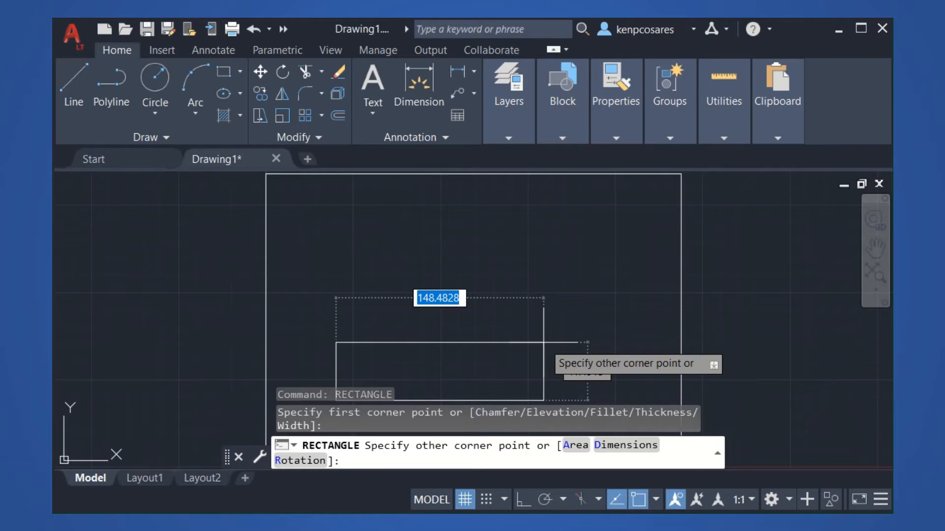
pyautogui.write('d')
pyautogui.press('Return')
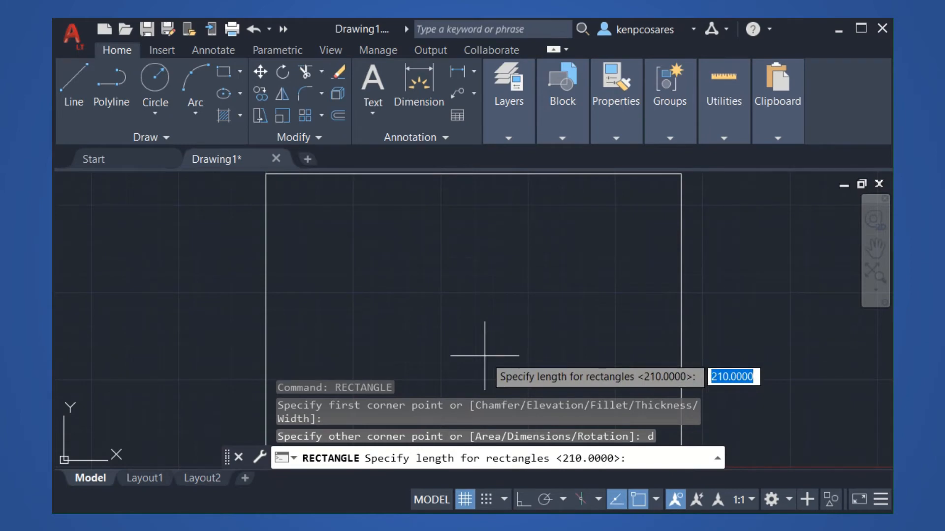
pyautogui.write('150')
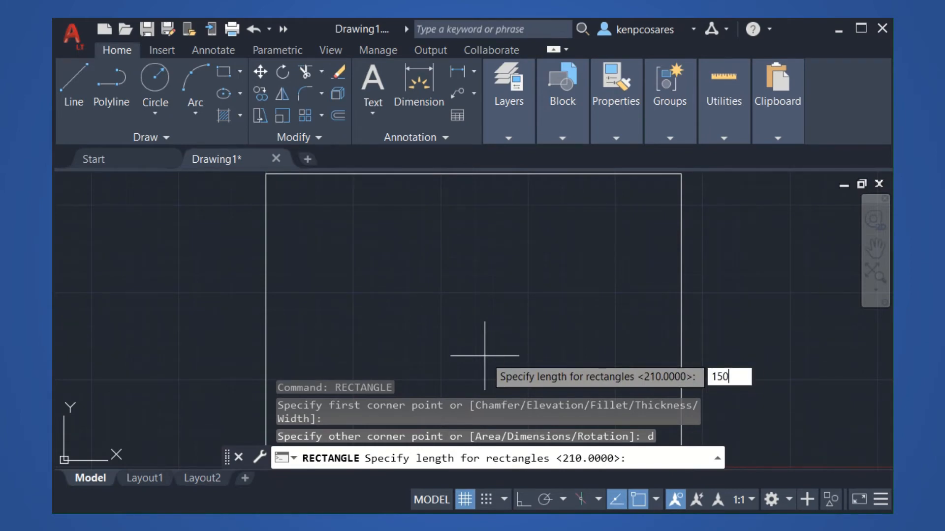
pyautogui.press('Return')
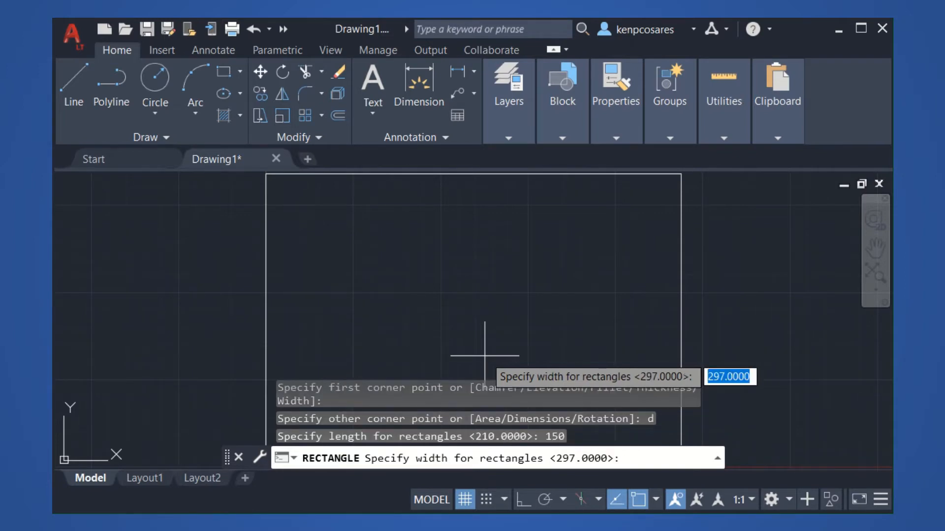
pyautogui.write('240')
pyautogui.press('Return')
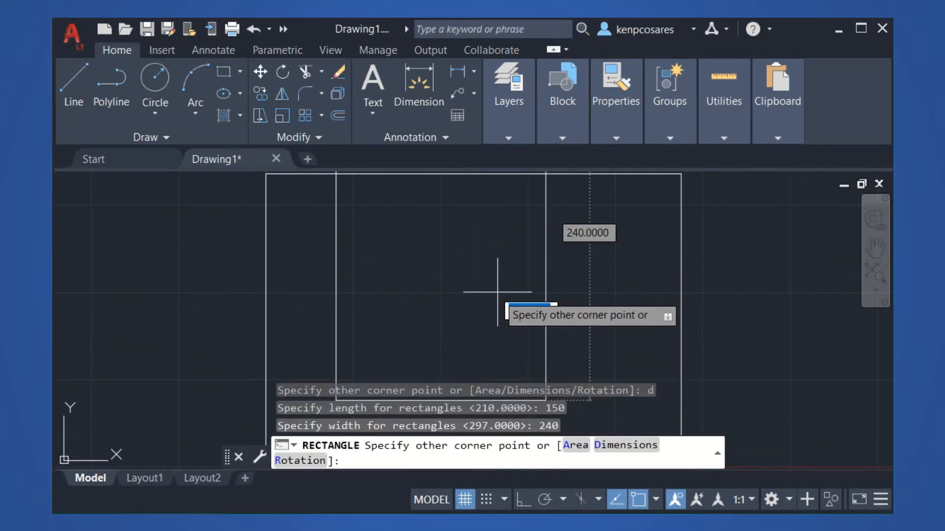
pyautogui.click(489, 289)
# - Rotate the 150 by 240 rectangle 90 degrees clockwise about its lower-left corner
pyautogui.scroll(-2, 488, 293)
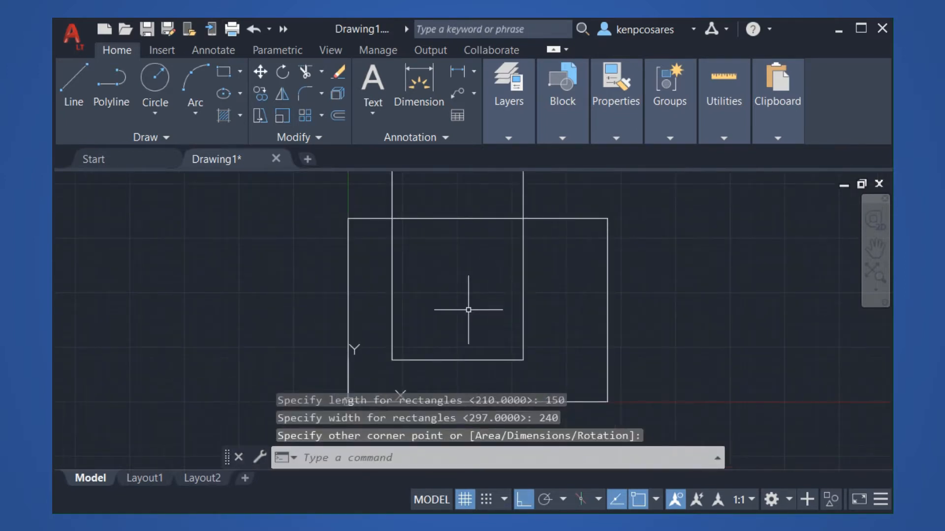
pyautogui.scroll(-2, 465, 315)
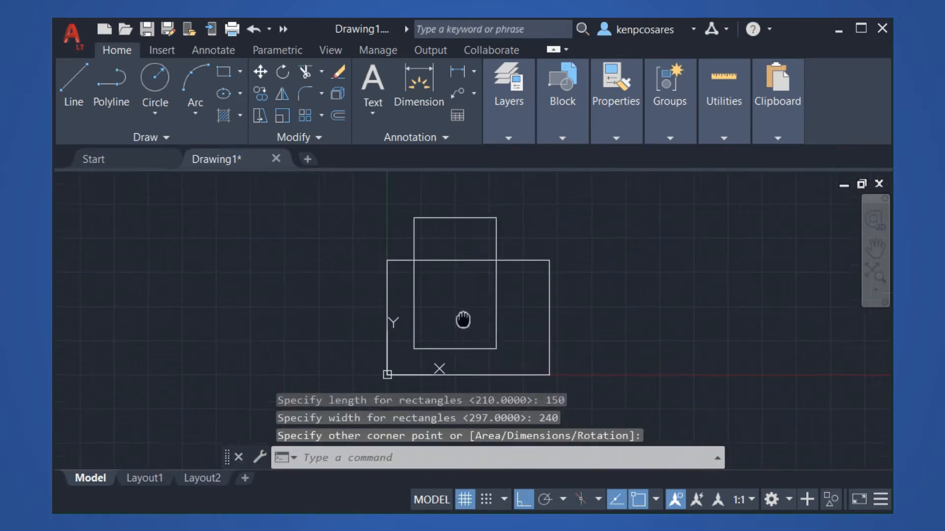
pyautogui.click(471, 218)
pyautogui.write('ro')
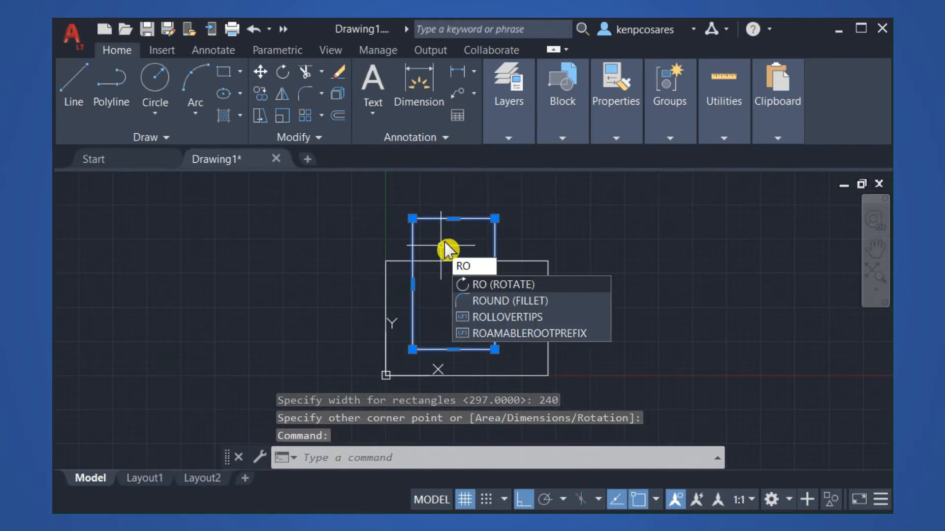
pyautogui.press('Return')
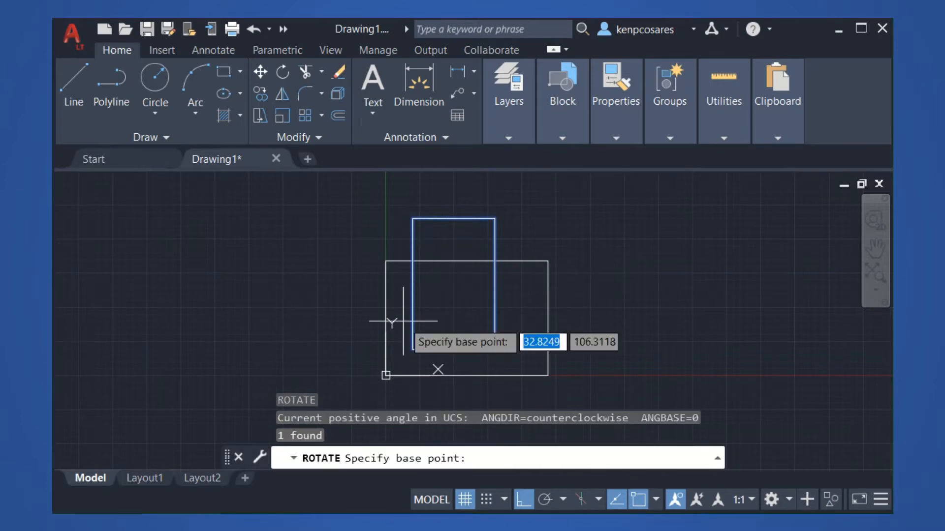
pyautogui.click(413, 349)
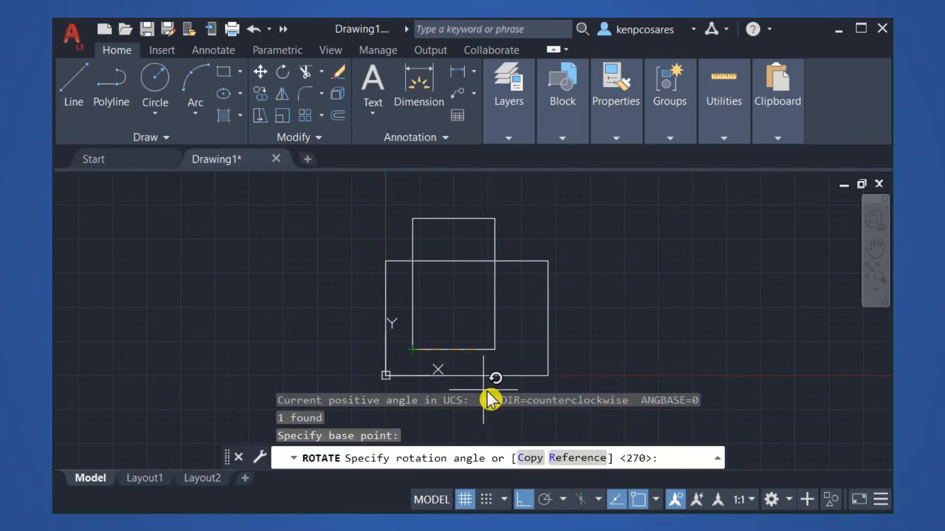
pyautogui.moveTo(457, 316); pyautogui.dragTo(395, 206, button='middle')
pyautogui.click(376, 329)
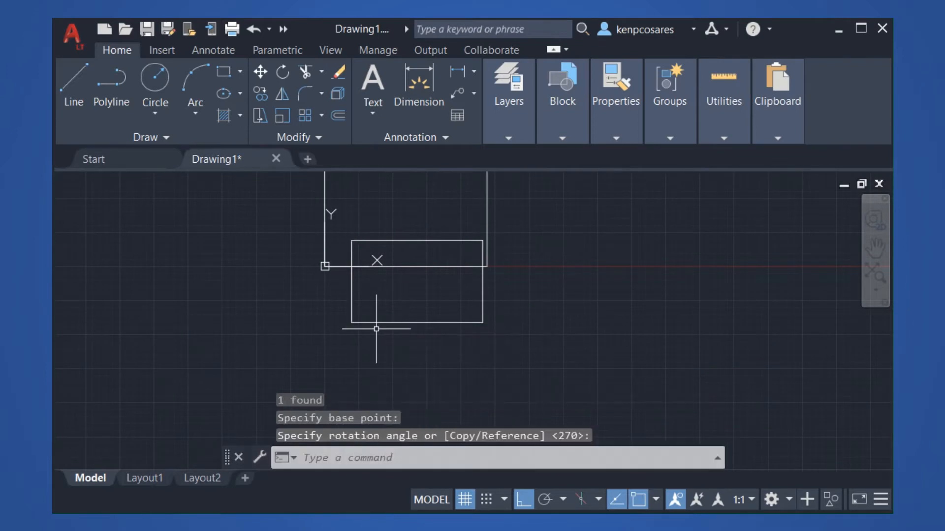
# - Move the smaller rectangle straight up by its left edge's midpoint, aligning it with the midpoint of the sheet outline's left edge
pyautogui.moveTo(424, 295); pyautogui.dragTo(448, 348, button='middle')
pyautogui.moveTo(432, 281); pyautogui.dragTo(462, 289, button='middle')
pyautogui.press('Escape')
pyautogui.press('Escape')
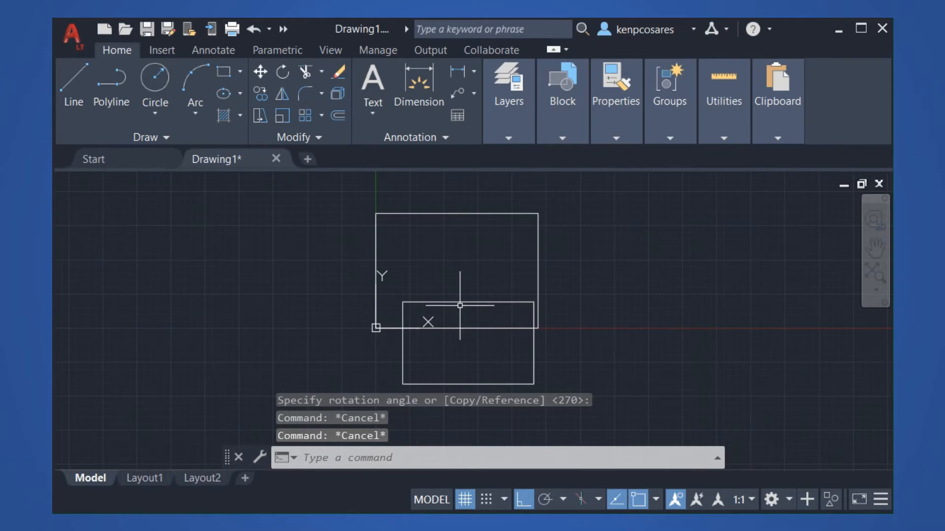
pyautogui.click(459, 302)
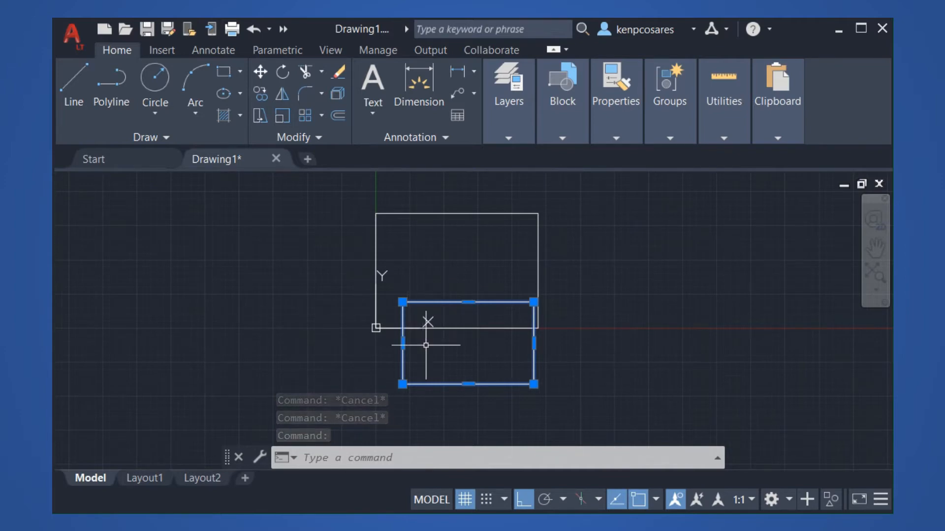
pyautogui.write('m')
pyautogui.press('Return')
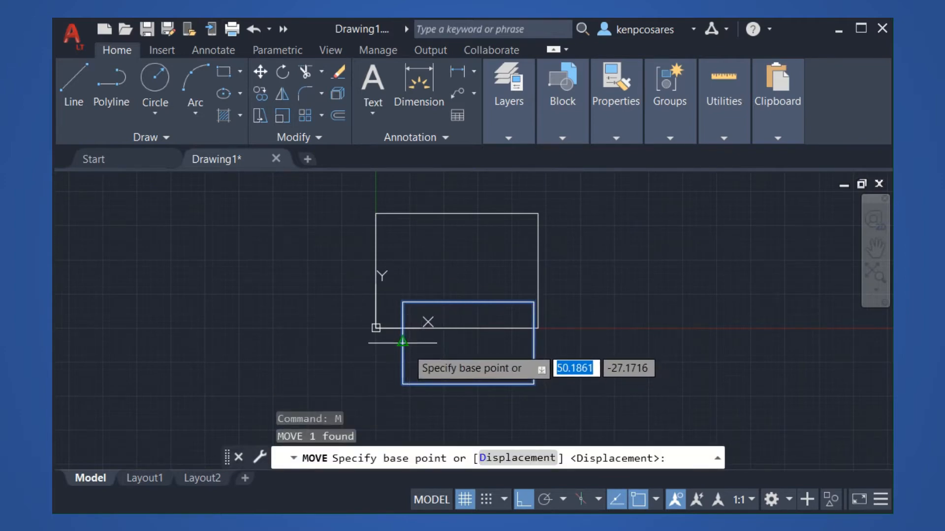
pyautogui.click(403, 342)
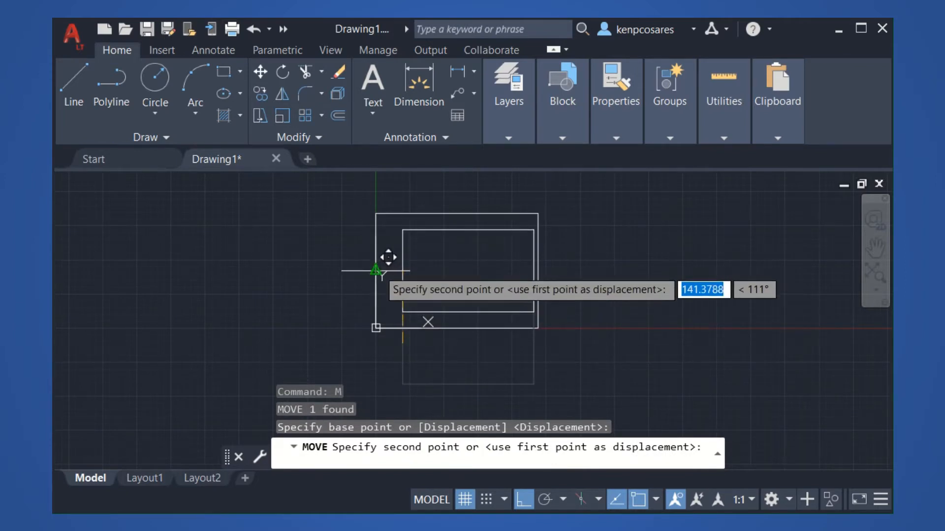
pyautogui.click(411, 255)
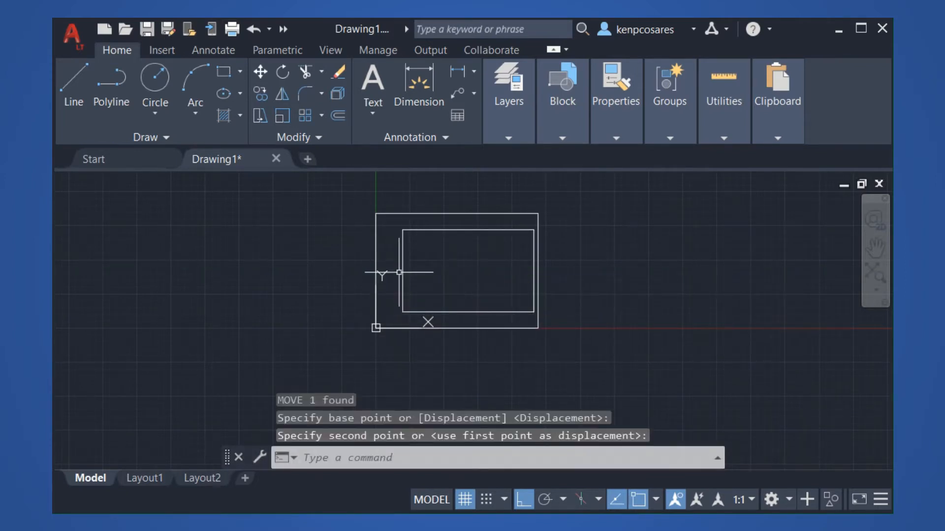
# - Move the inner rectangle horizontally by its top edge's midpoint, aligning it with the midpoint of the sheet outline's top edge
pyautogui.click(402, 263)
pyautogui.click(387, 257)
pyautogui.click(430, 282)
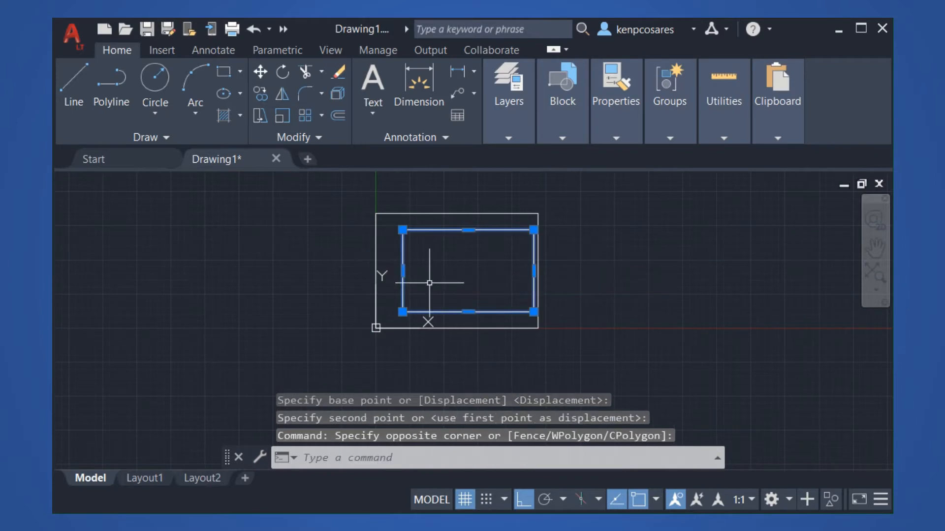
pyautogui.write('m')
pyautogui.press('Return')
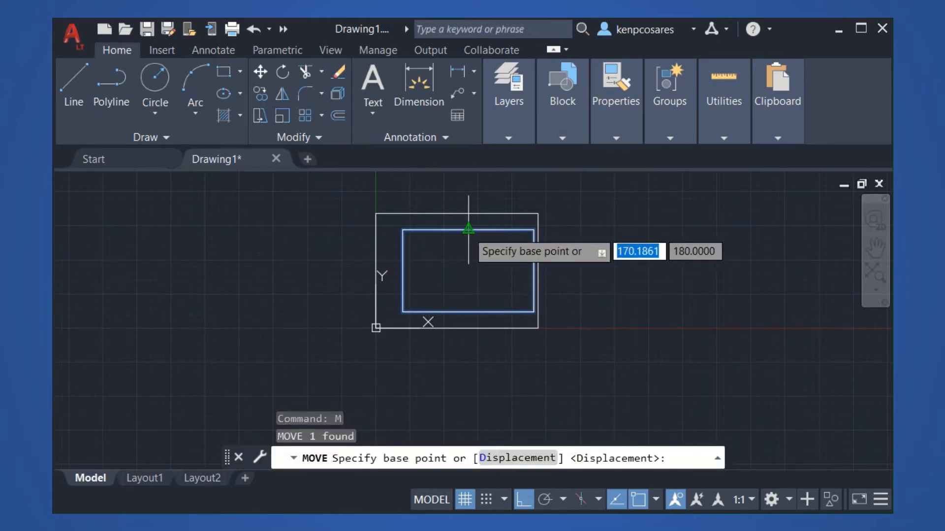
pyautogui.click(468, 229)
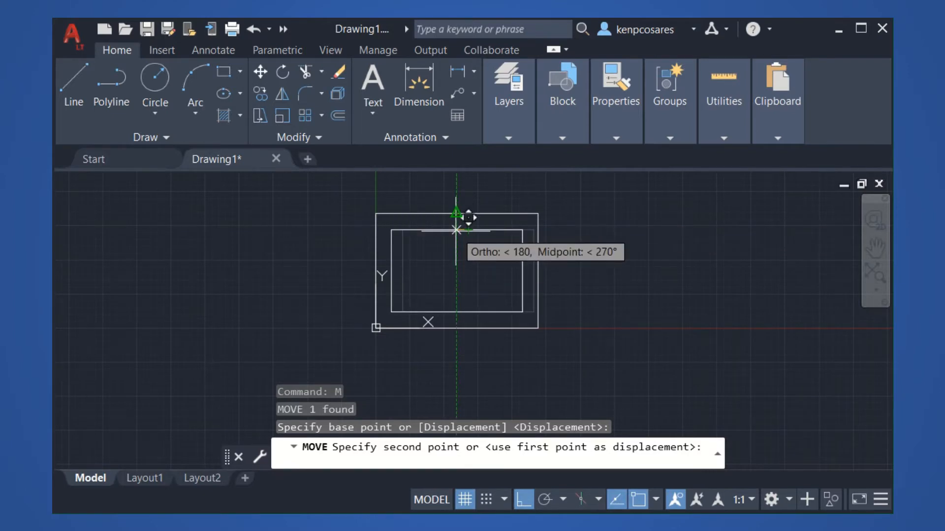
pyautogui.click(456, 229)
# - Zoom to the drawing extents to fit both rectangles in the view
pyautogui.scroll(2, 486, 256)
pyautogui.write('z')
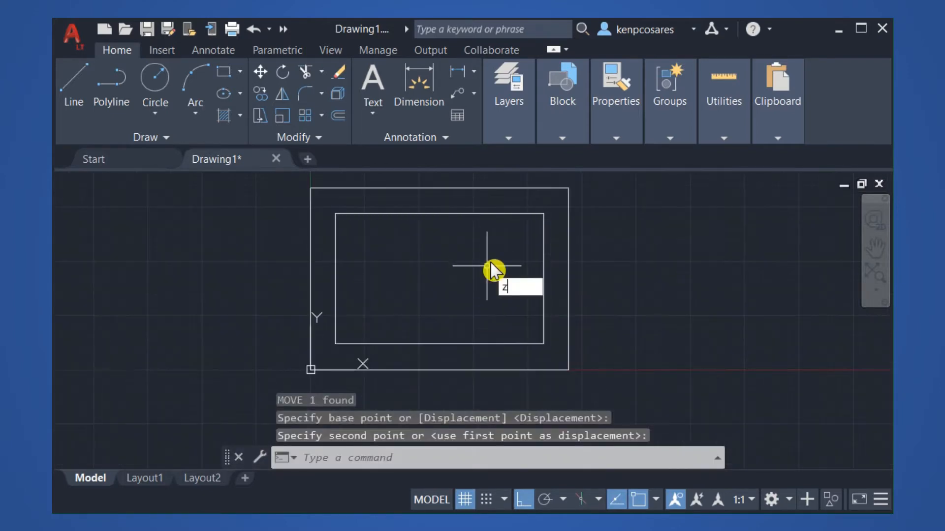
pyautogui.press('Return')
pyautogui.write('e')
pyautogui.press('Return')
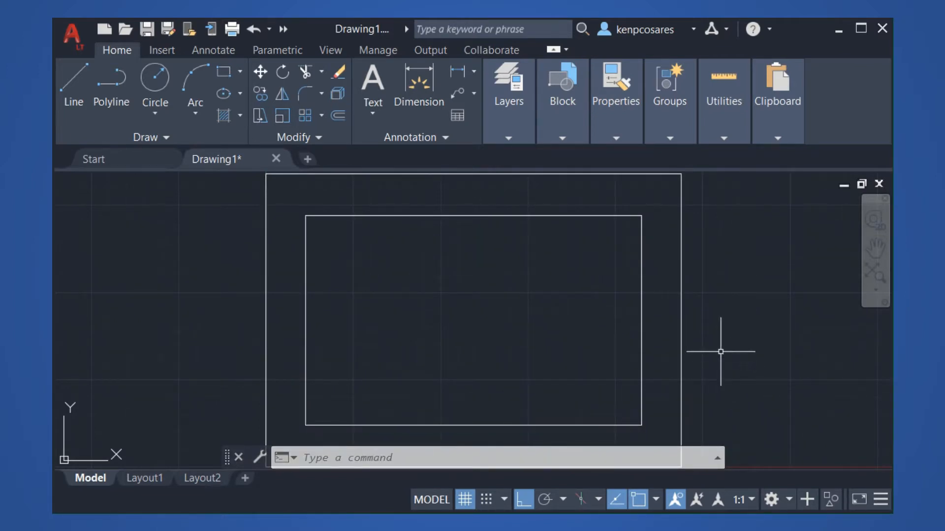
pyautogui.click(354, 239)
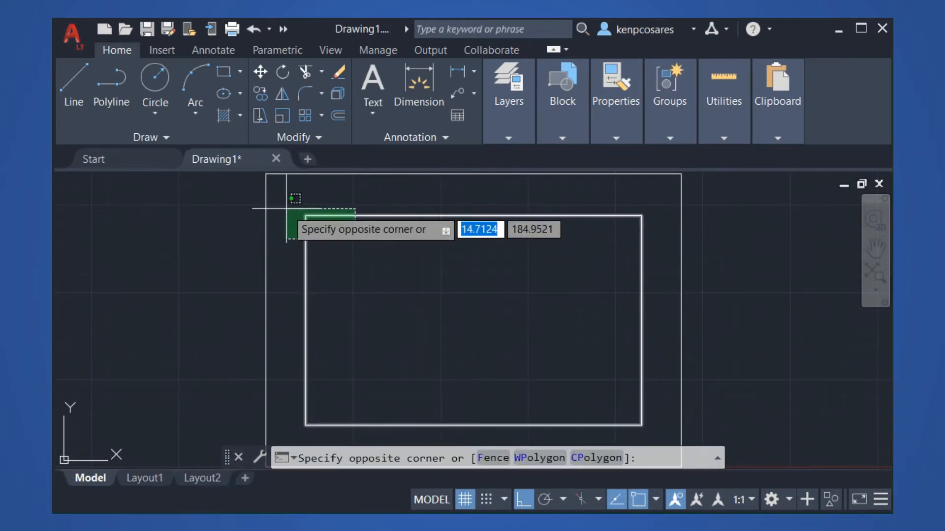
pyautogui.click(286, 209)
pyautogui.press('Escape')
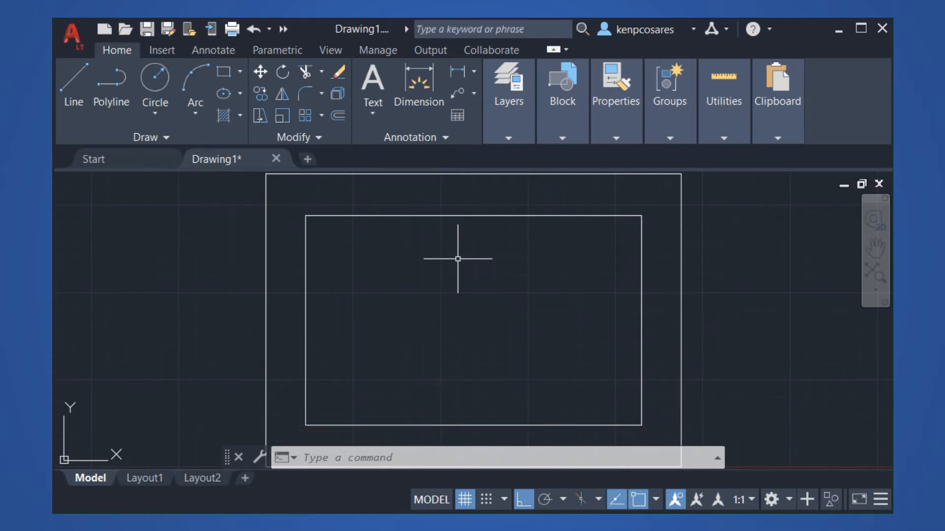
# - Explode the inner rectangle into separate lines
pyautogui.write('explode')
pyautogui.press('Return')
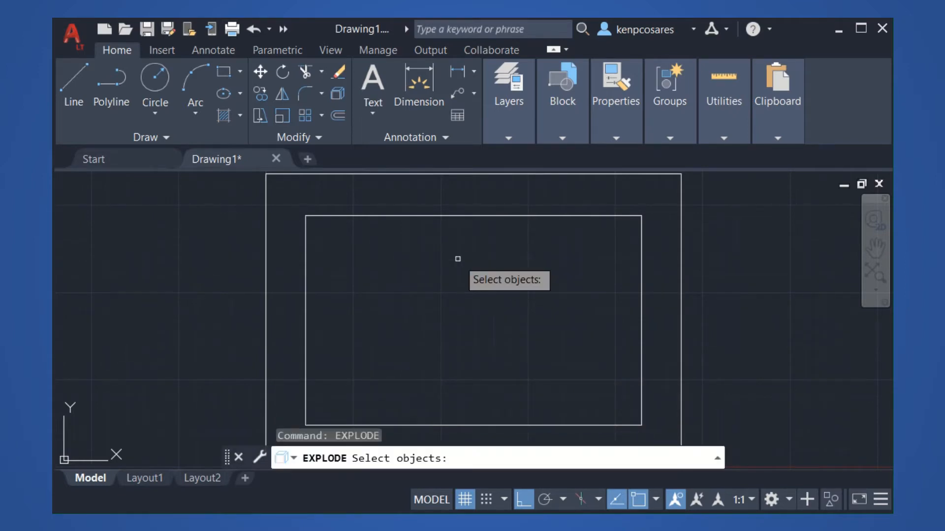
pyautogui.click(375, 214)
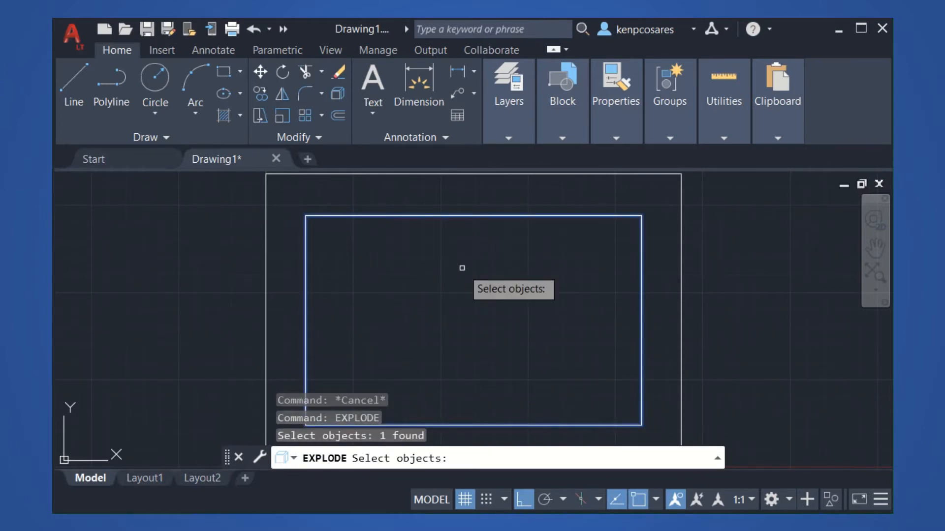
pyautogui.press('Return')
# - Select edges of the inner rectangle one at a time to check that they are separate lines, and clear the selection
pyautogui.click(309, 295)
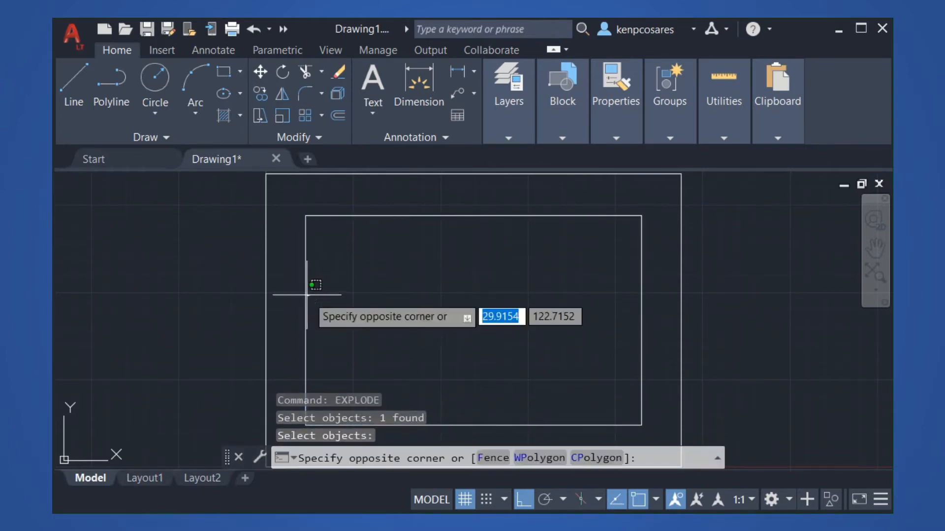
pyautogui.click(293, 269)
pyautogui.press('Escape')
pyautogui.click(359, 209)
pyautogui.click(362, 217)
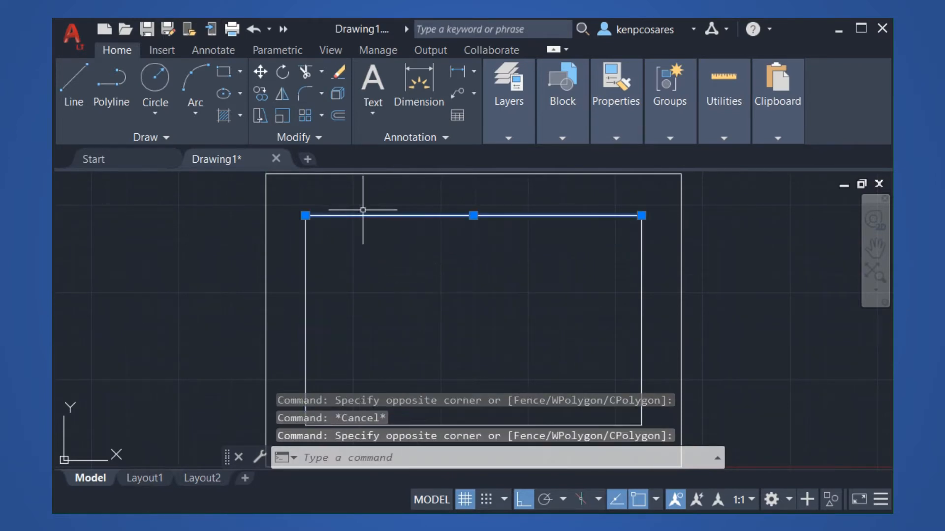
pyautogui.press('Escape')
pyautogui.click(636, 296)
pyautogui.press('Escape')
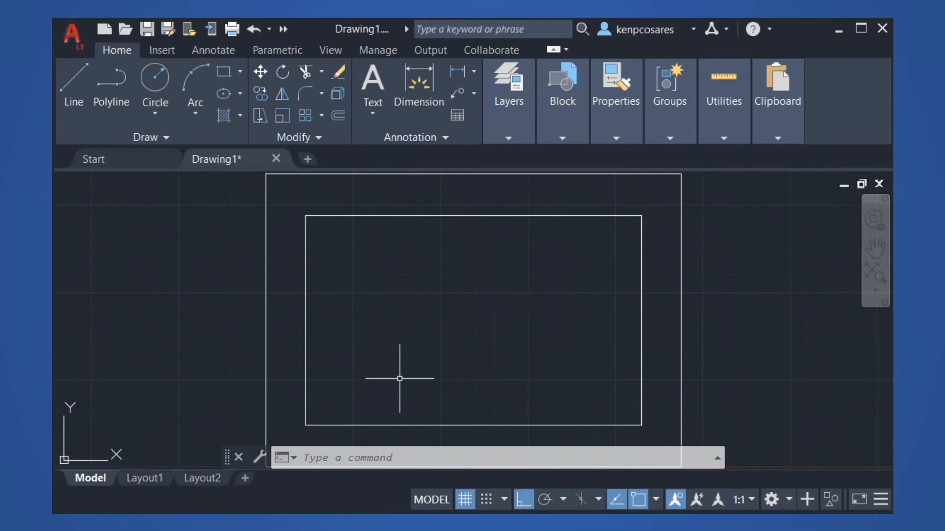
pyautogui.click(400, 425)
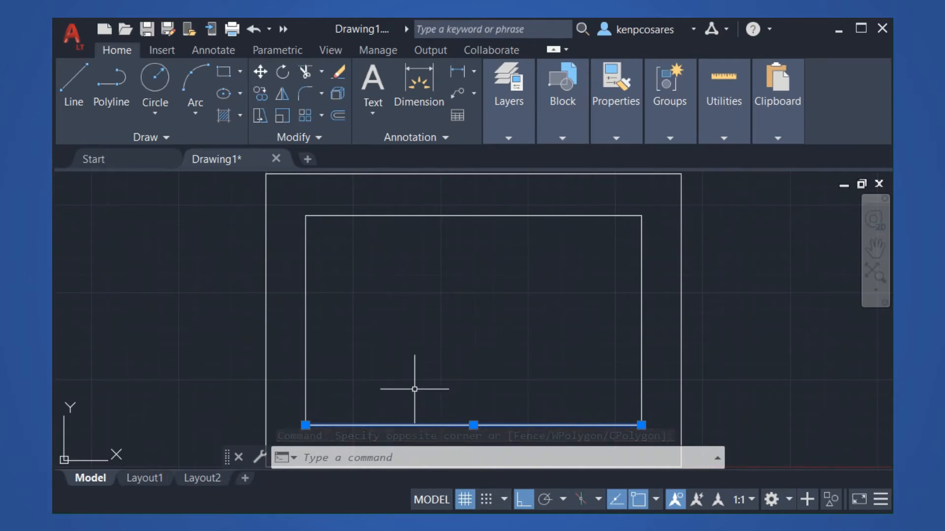
pyautogui.write('15')
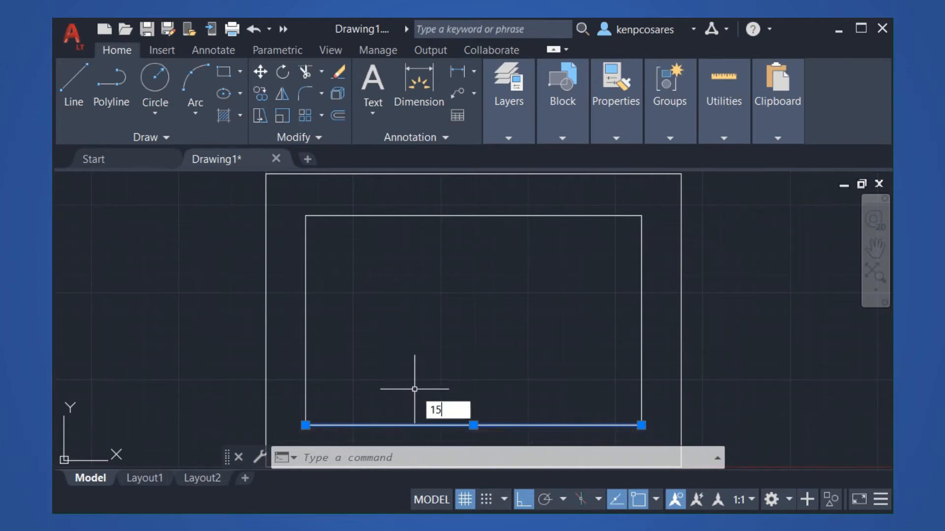
pyautogui.press('Escape')
pyautogui.press('Escape')
# - Offset the inner frame's bottom edge 15 mm upward into the frame
pyautogui.write('offset')
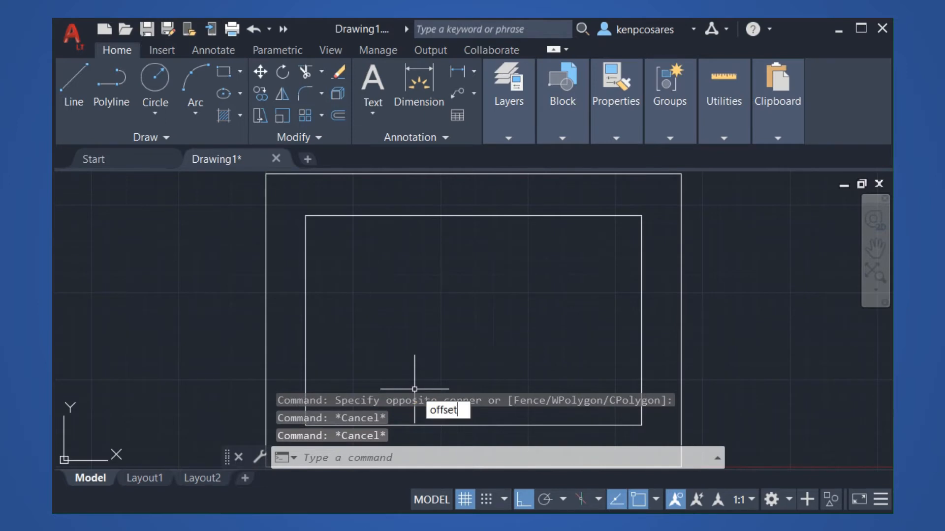
pyautogui.press('Return')
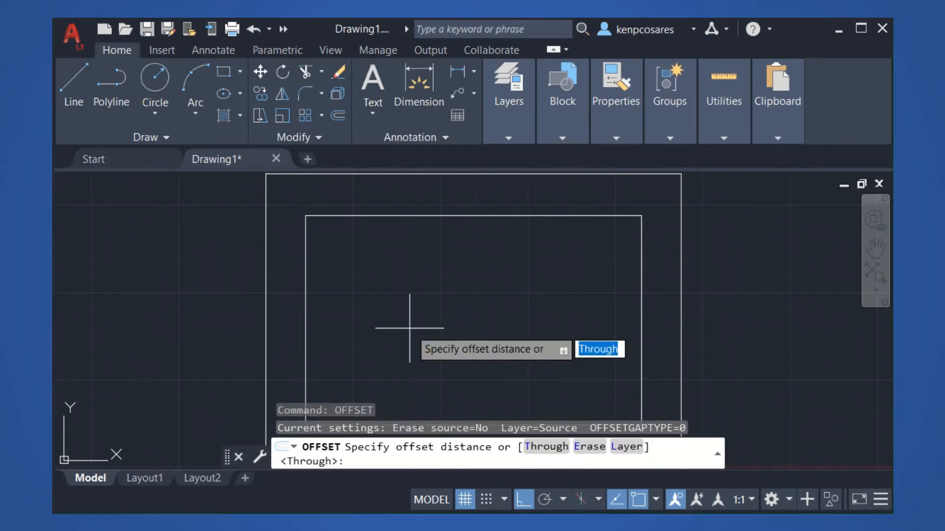
pyautogui.write('15')
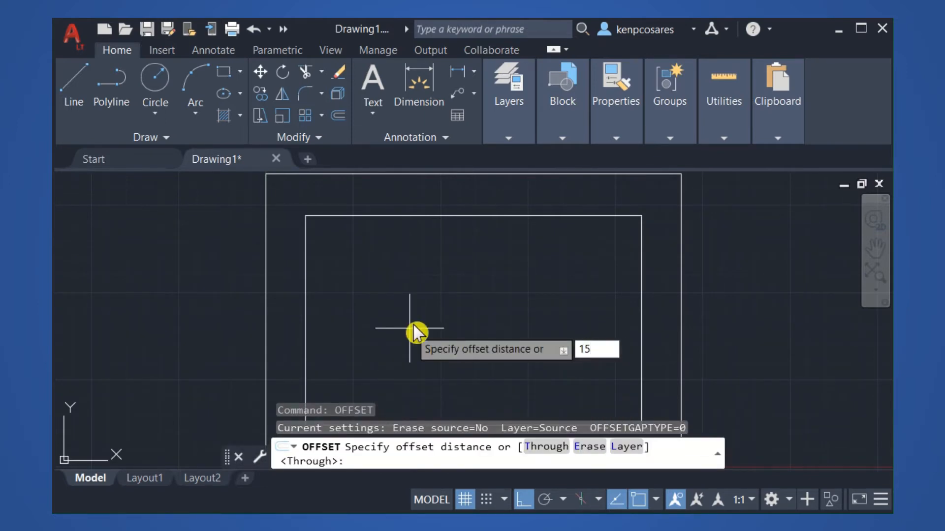
pyautogui.press('Return')
pyautogui.click(413, 425)
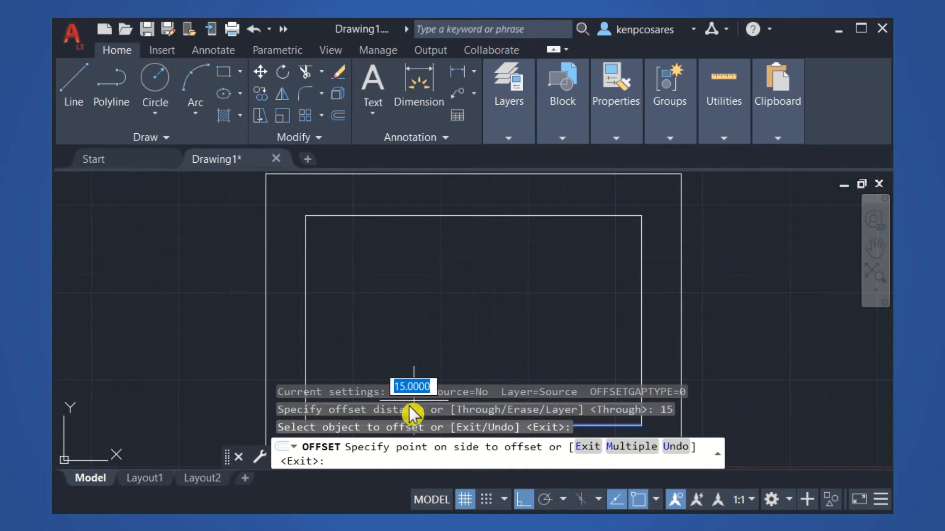
pyautogui.click(386, 354)
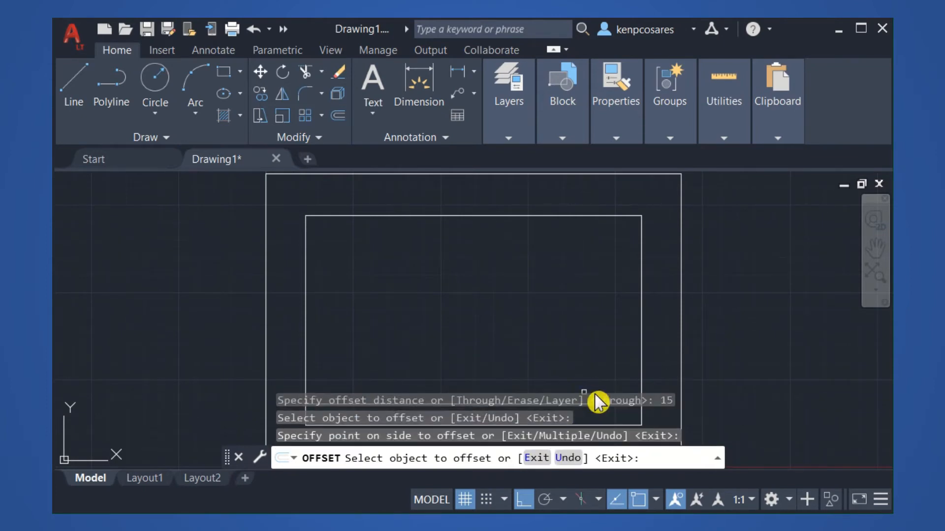
# - Repeat the 15 mm offset upward from each newest line until nine intermediate horizontal lines fill the inner frame
pyautogui.scroll(-3, 443, 364)
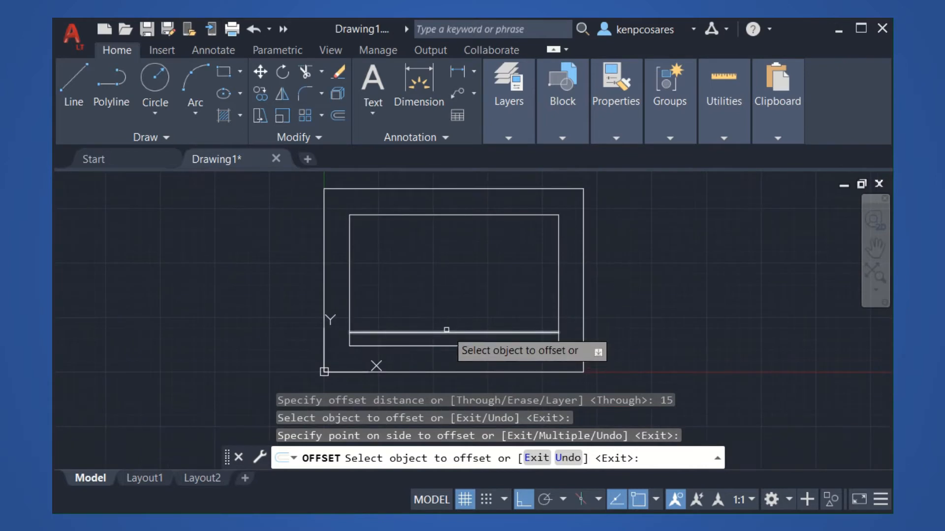
pyautogui.click(444, 333)
pyautogui.click(442, 308)
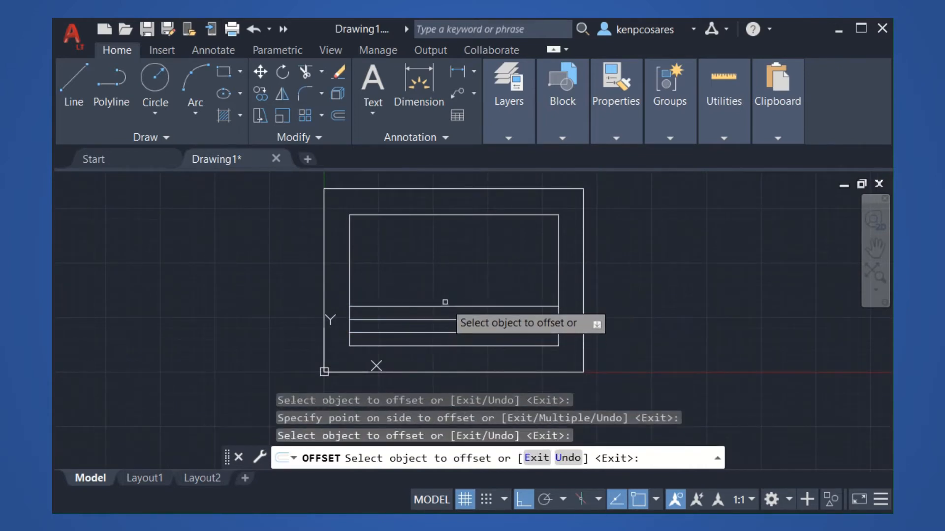
pyautogui.click(446, 306)
pyautogui.click(448, 290)
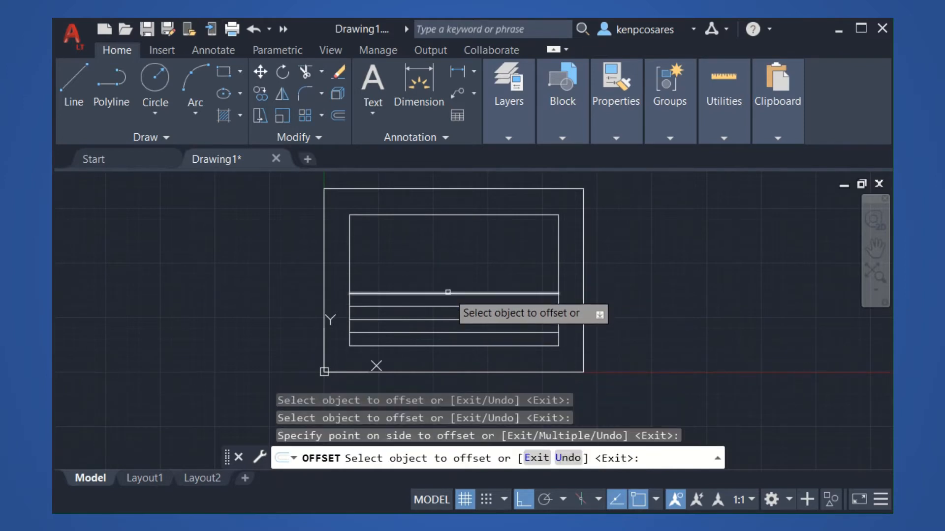
pyautogui.click(448, 294)
pyautogui.click(452, 283)
pyautogui.click(454, 280)
pyautogui.click(455, 261)
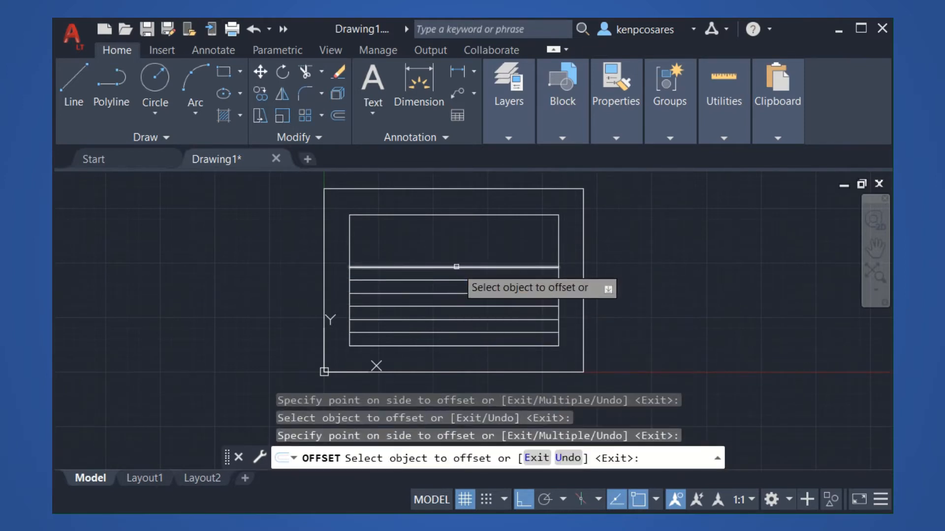
pyautogui.click(453, 267)
pyautogui.click(453, 247)
pyautogui.click(453, 254)
pyautogui.click(456, 242)
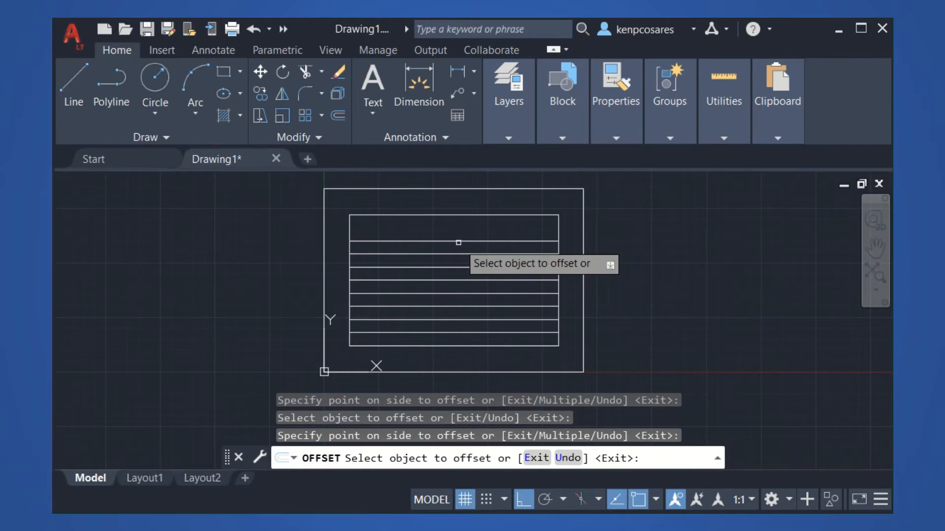
pyautogui.click(456, 241)
pyautogui.click(487, 239)
pyautogui.press('Return')
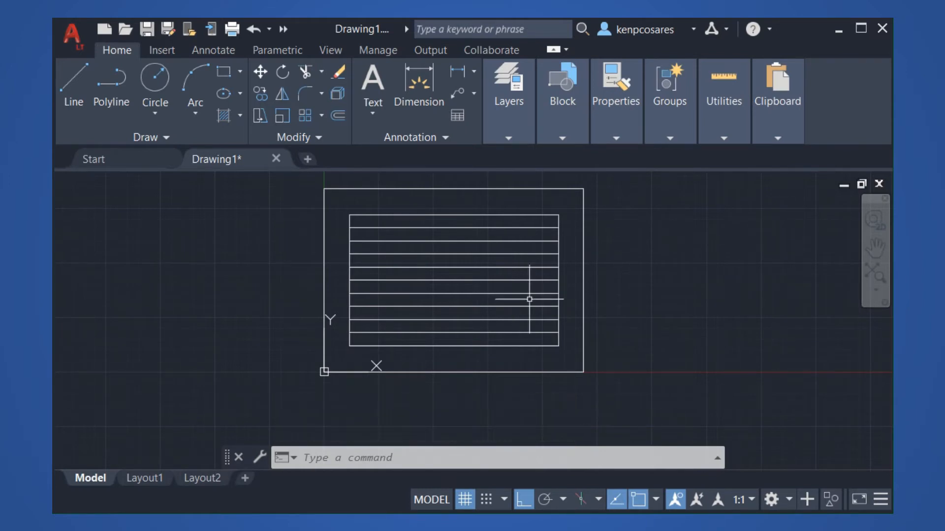
# - Offset the inner frame's left edge 80 mm inward, and offset the resulting line another 80 mm in the same direction to form three columns
pyautogui.moveTo(523, 309)
pyautogui.mouseDown(button='middle')
pyautogui.moveTo(539, 354)
pyautogui.moveTo(502, 314)
pyautogui.moveTo(491, 318)
pyautogui.mouseUp(button='middle')
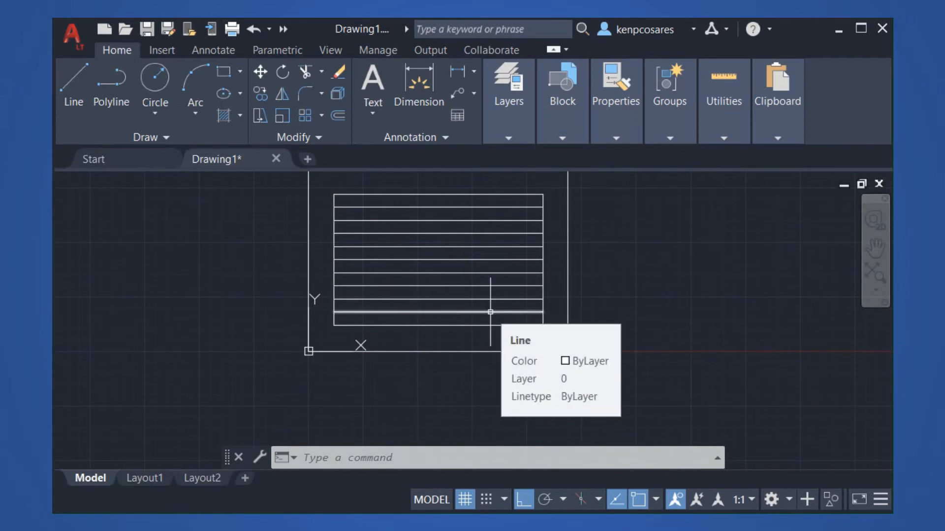
pyautogui.moveTo(468, 338)
pyautogui.mouseDown(button='middle')
pyautogui.moveTo(468, 386)
pyautogui.moveTo(475, 376)
pyautogui.mouseUp(button='middle')
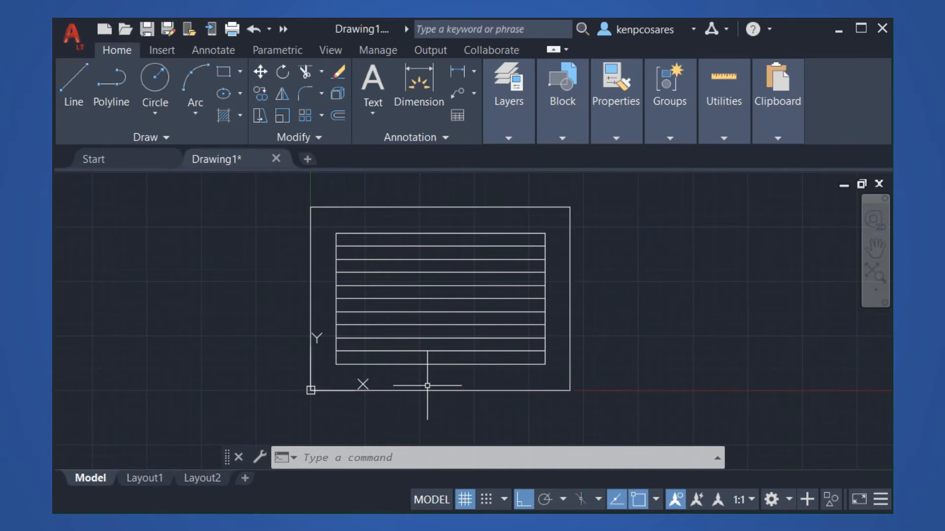
pyautogui.write('OFF')
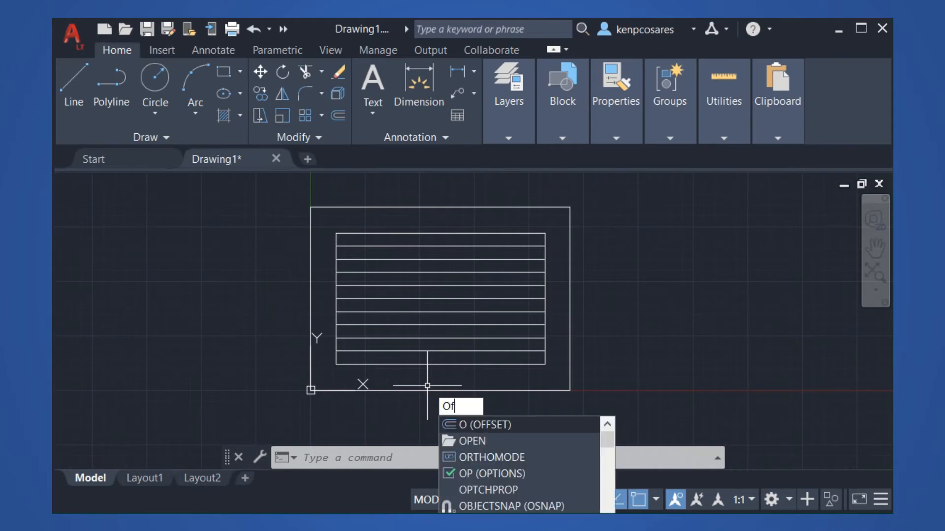
pyautogui.write('SET')
pyautogui.press('Return')
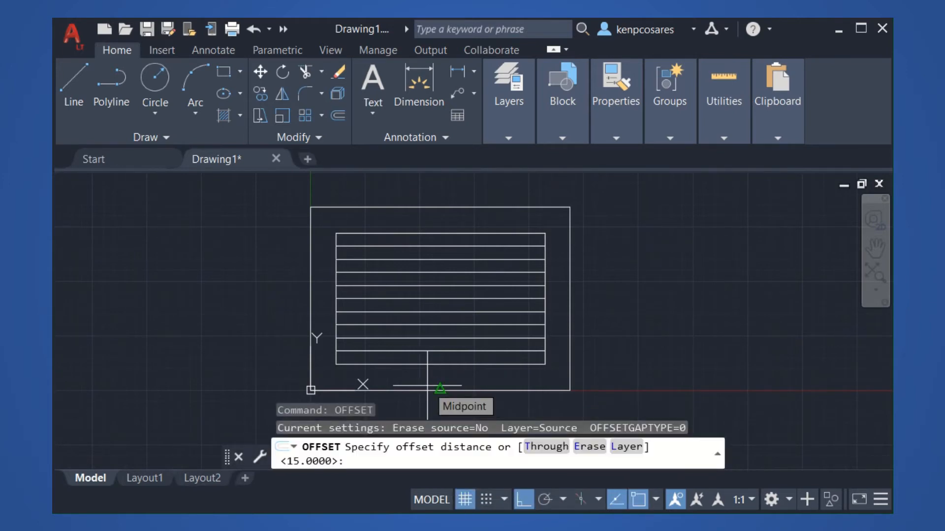
pyautogui.write('80')
pyautogui.press('Return')
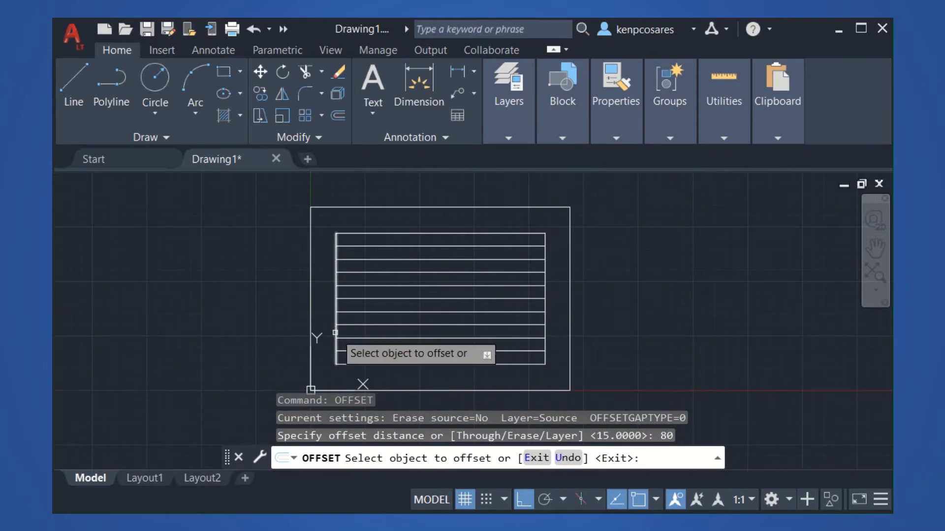
pyautogui.click(335, 333)
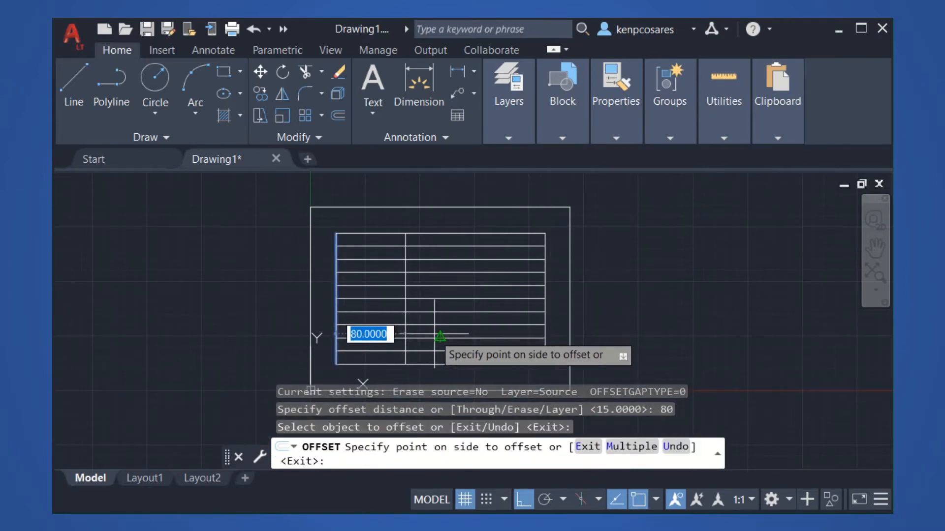
pyautogui.click(435, 333)
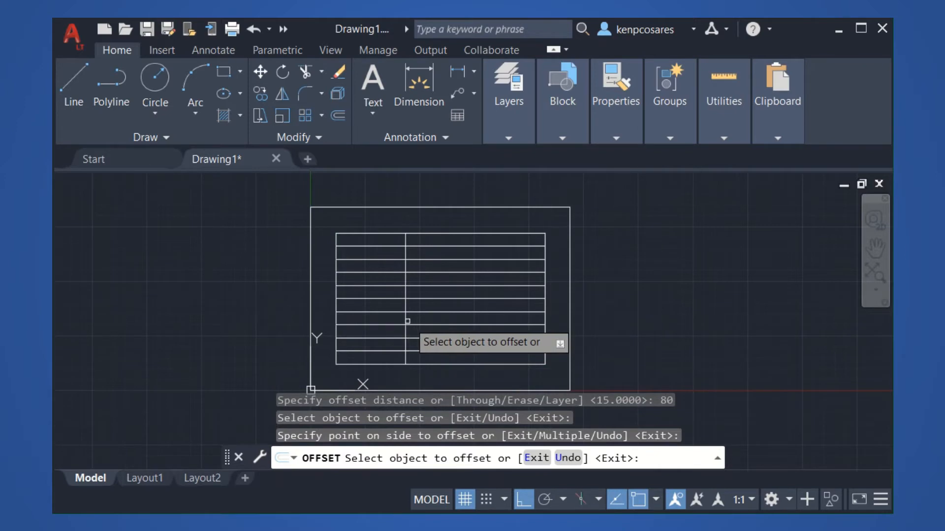
pyautogui.click(406, 322)
pyautogui.click(495, 321)
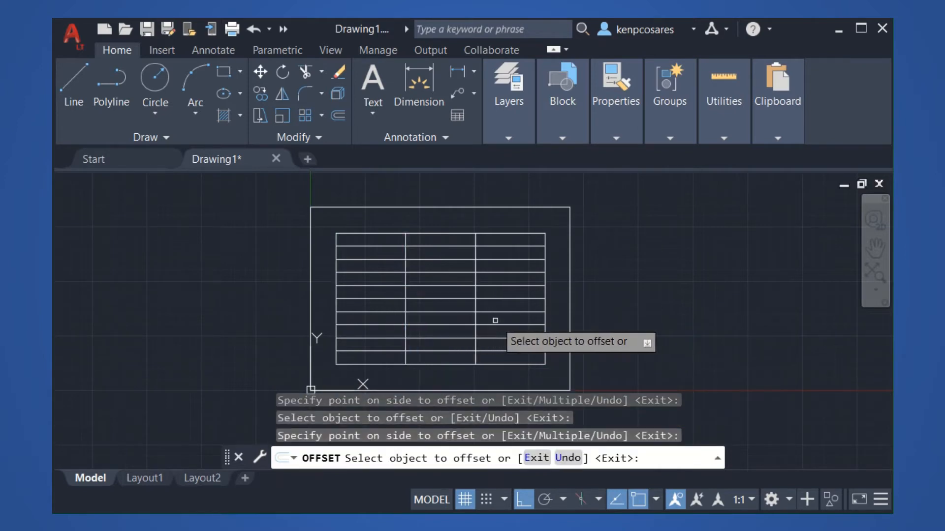
pyautogui.press('Return')
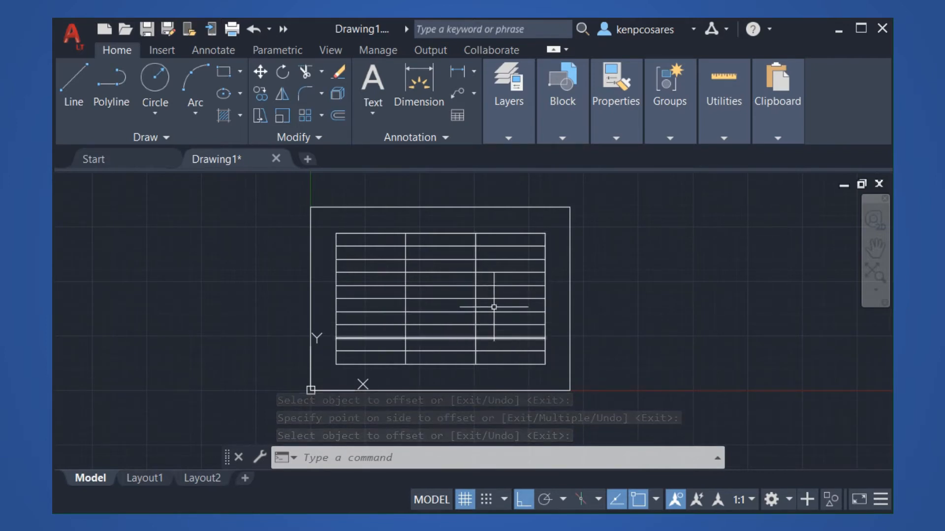
# - Zoom to the drawing extents to fit the sheet and its grid in the view
pyautogui.moveTo(516, 310)
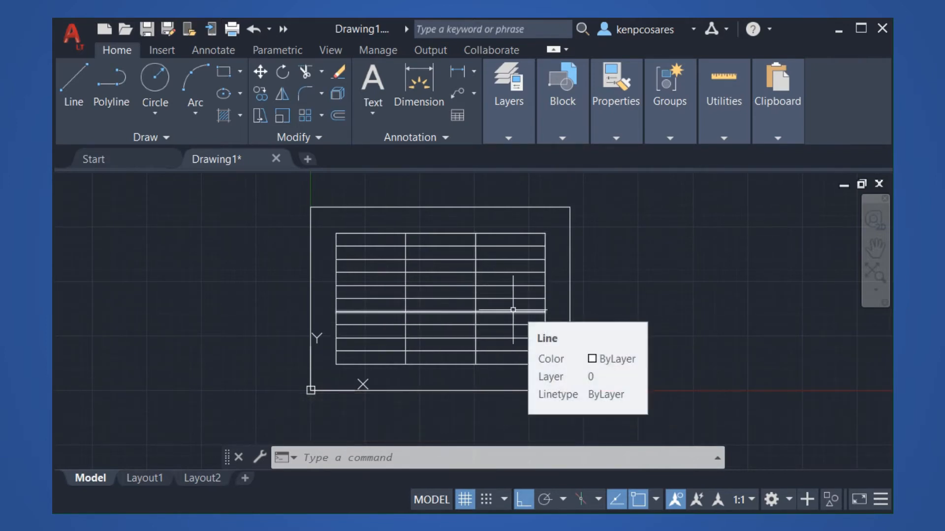
pyautogui.write('z')
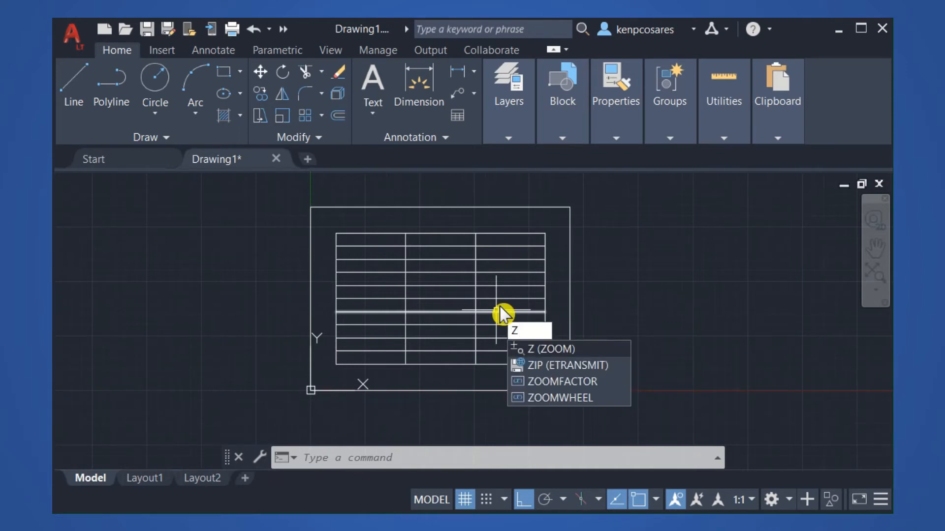
pyautogui.press('Return')
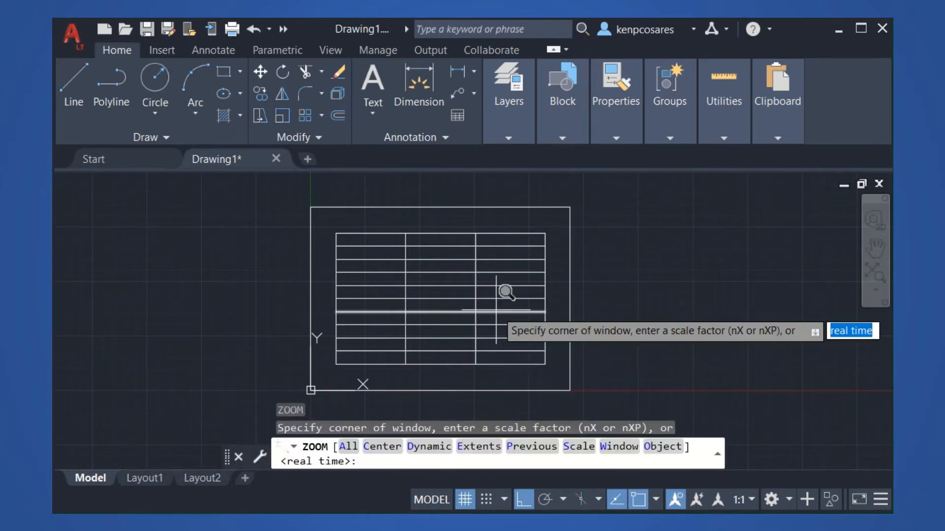
pyautogui.write('a')
pyautogui.press('Return')
pyautogui.write('e')
pyautogui.press('Return')
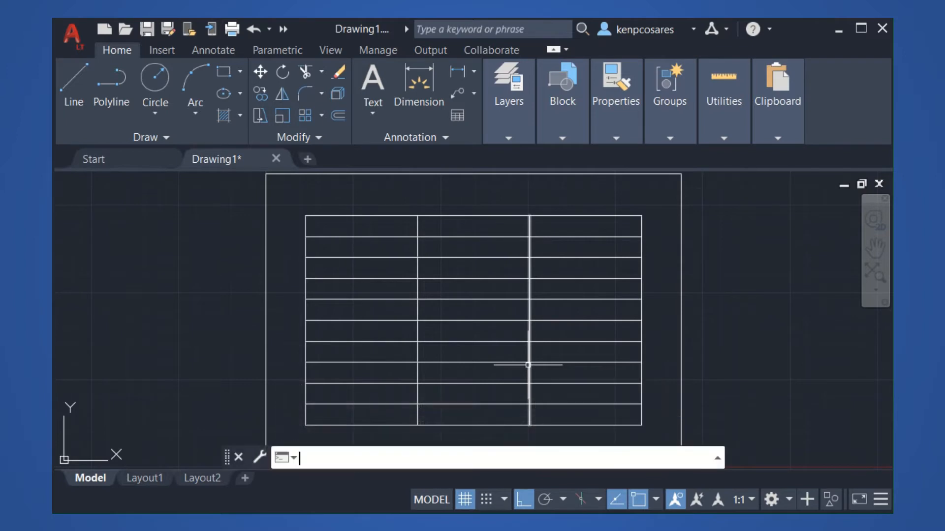
# - Switch to the Word document and examine the offset distance formula and Table 1 for the intermediate vertical lines
pyautogui.hotkey('alt', 'Tab')
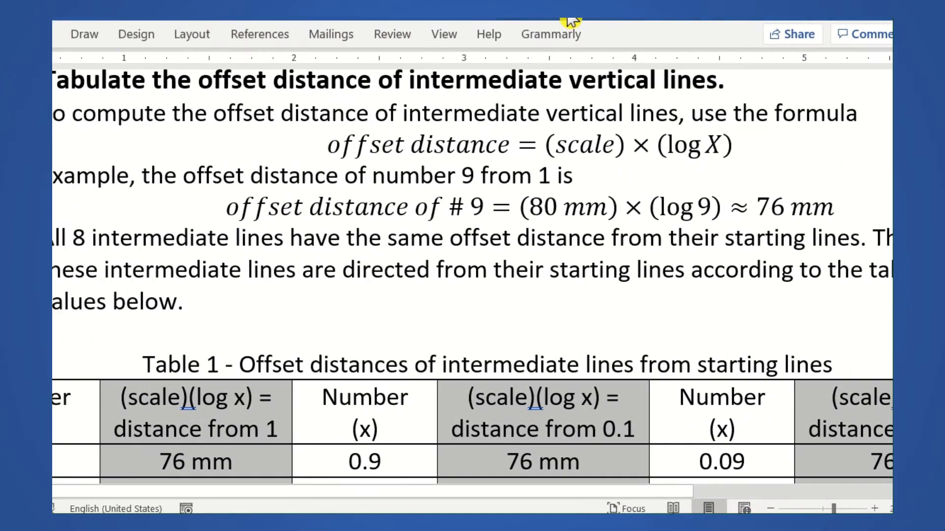
pyautogui.scroll(-6, 453, 311)
pyautogui.scroll(2, 451, 309)
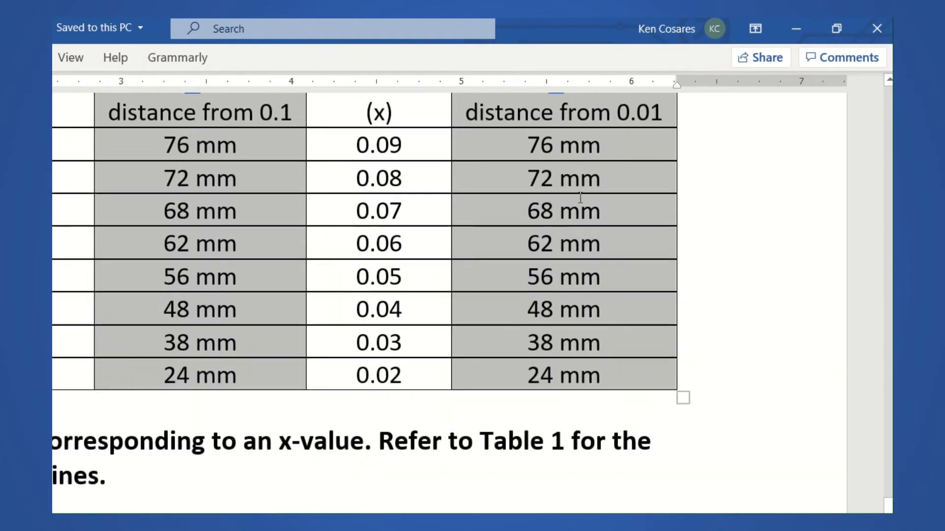
# - Restore the Word window from full screen, zoom out so all of Table 1 fits, and move the window off the AutoCAD drawing
pyautogui.click(846, 29)
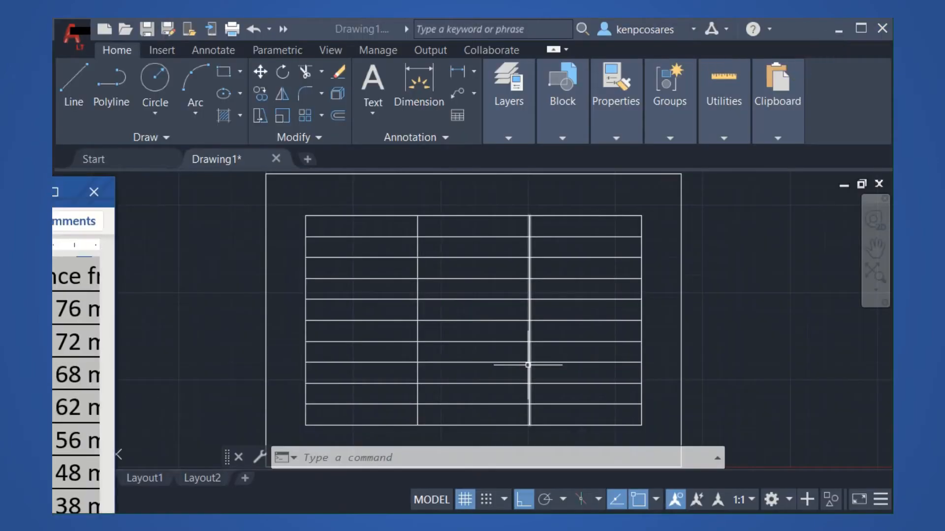
pyautogui.moveTo(0, 193); pyautogui.dragTo(402, 93)
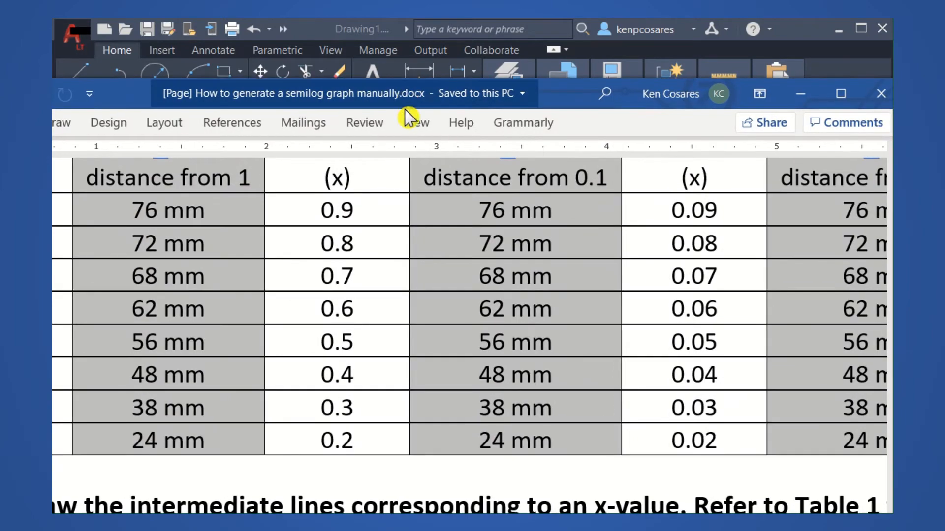
pyautogui.keyDown('ctrl'); pyautogui.scroll(-4, 574, 214); pyautogui.keyUp('ctrl')
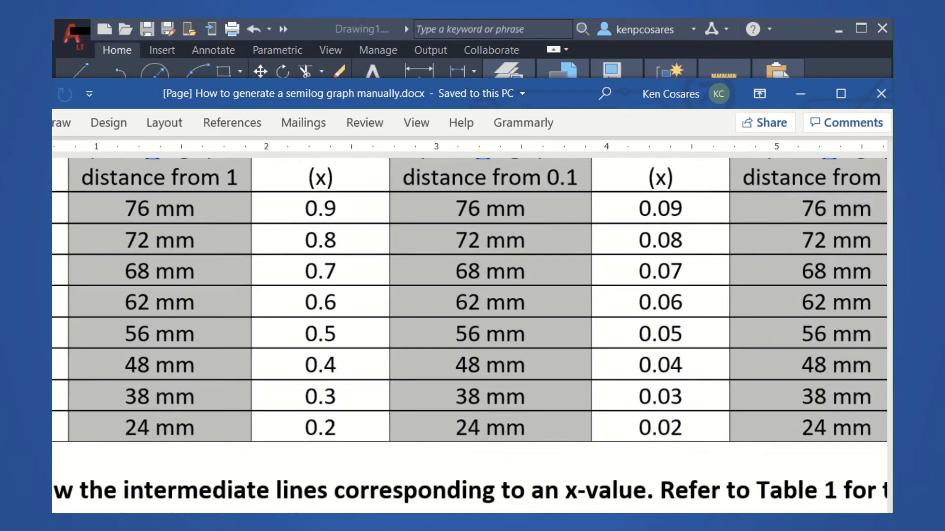
pyautogui.moveTo(547, 93); pyautogui.dragTo(672, 123)
pyautogui.scroll(2, 570, 326)
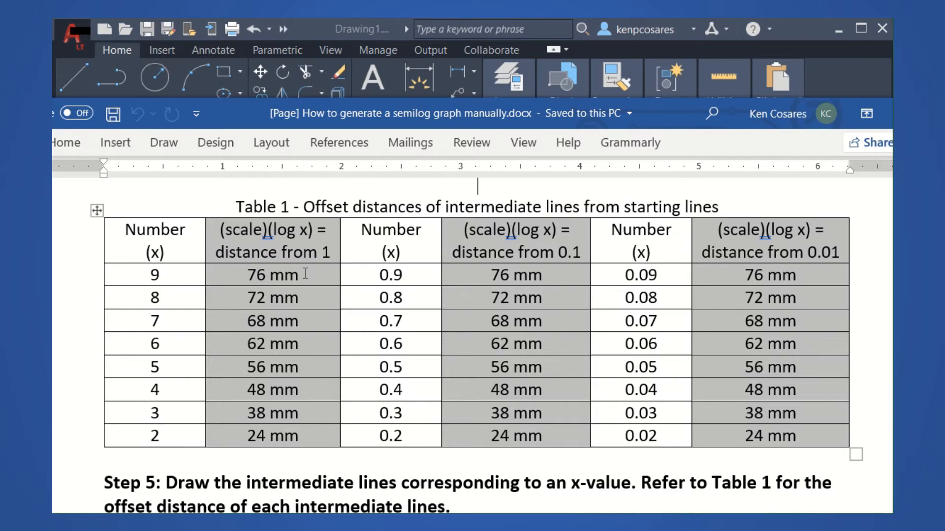
pyautogui.moveTo(676, 122); pyautogui.dragTo(586, 175)
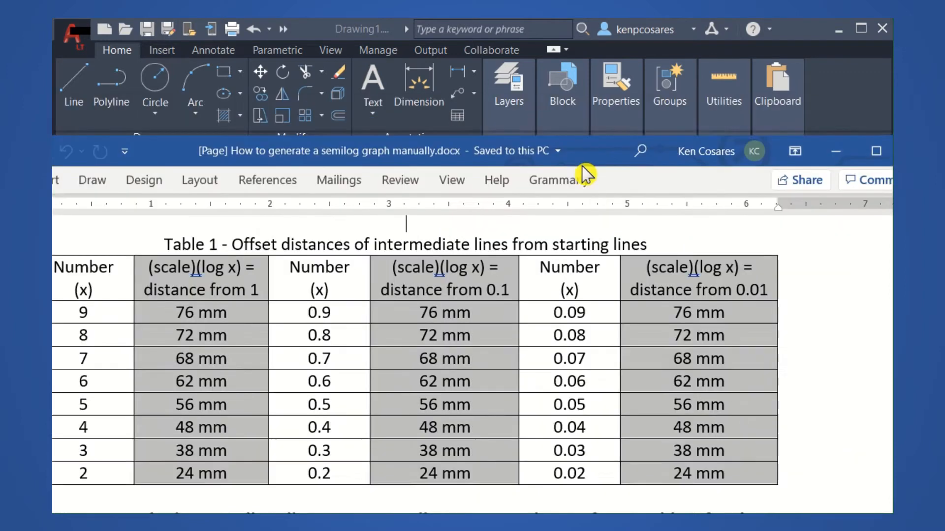
pyautogui.moveTo(582, 167); pyautogui.dragTo(362, 243)
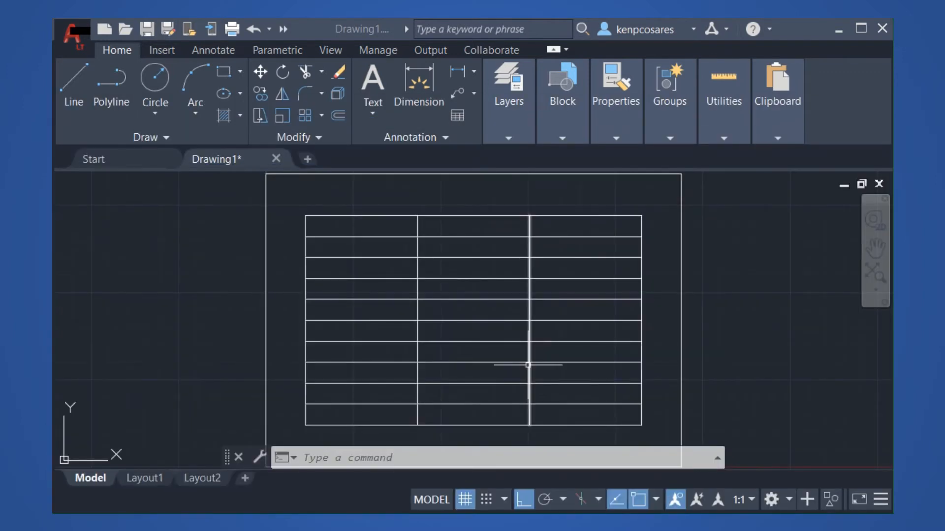
# - Return to the AutoCAD drawing, select the vertical line between the first and second columns to check it, and clear the selection
pyautogui.click(393, 292)
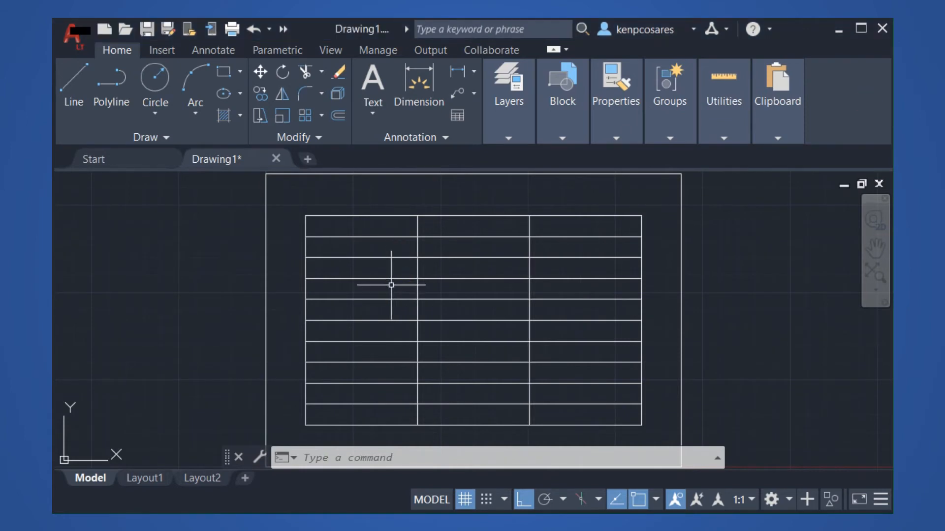
pyautogui.click(417, 288)
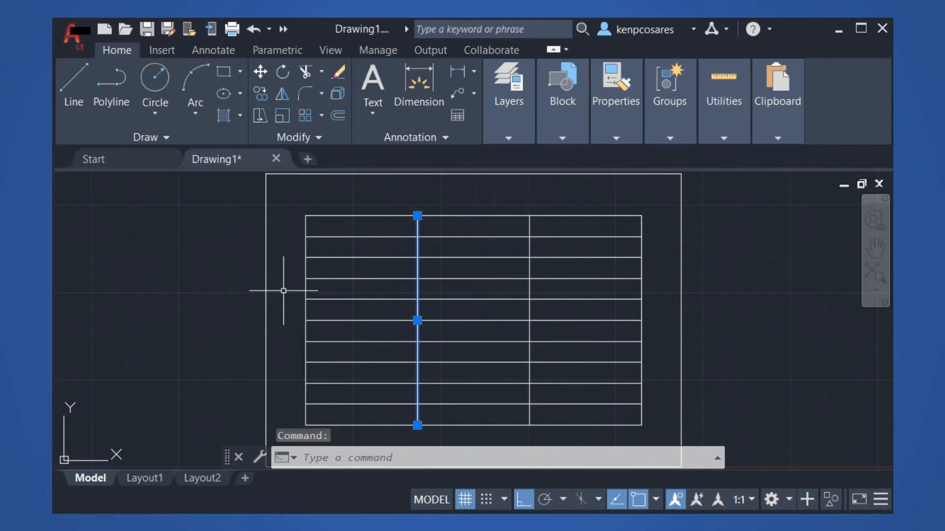
pyautogui.press('Escape')
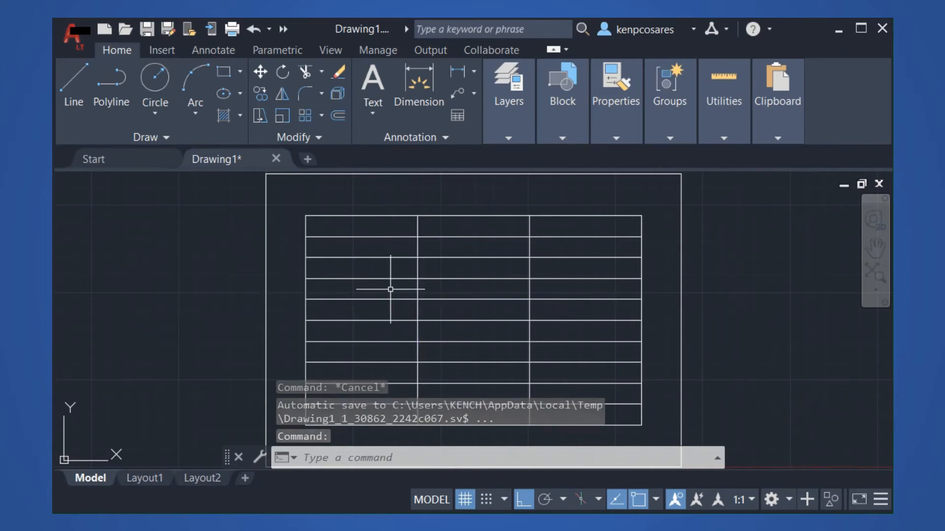
# - Offset the vertical line between the first and second columns 76 mm toward the frame's left edge
pyautogui.write('O')
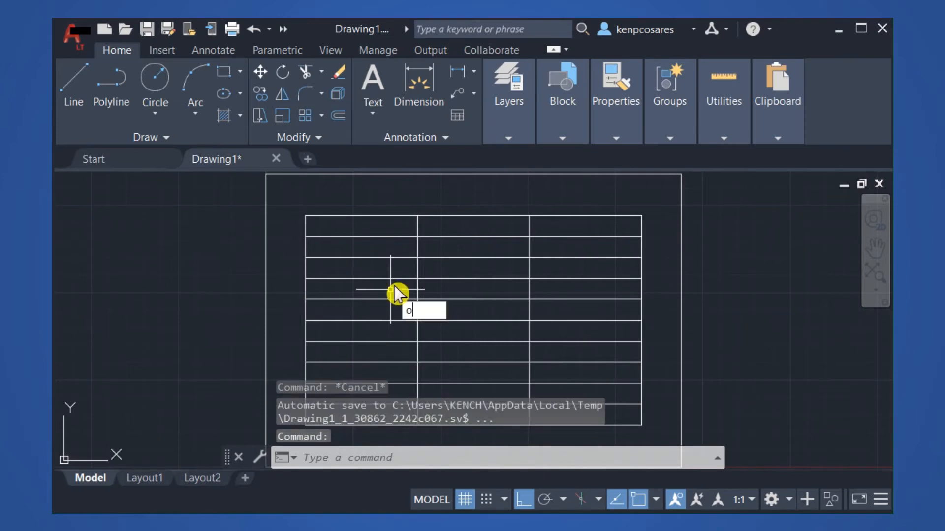
pyautogui.press('Return')
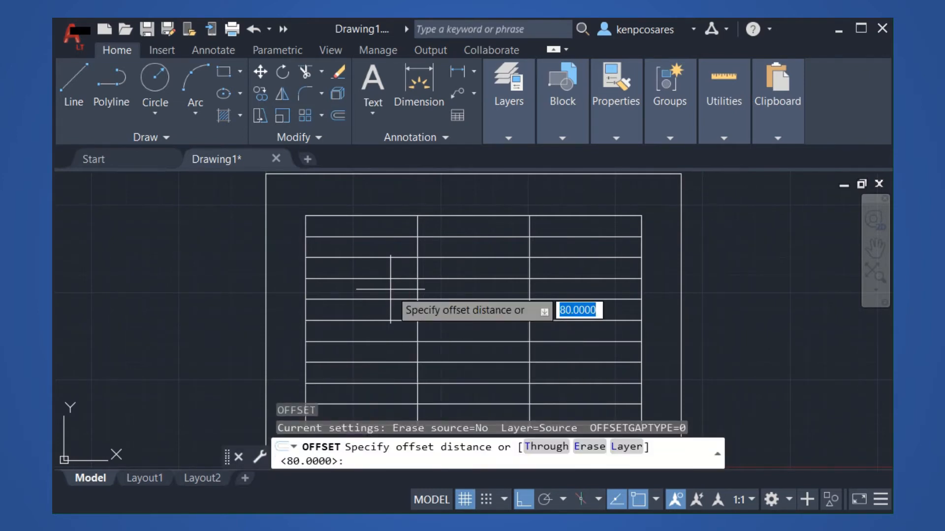
pyautogui.write('76')
pyautogui.press('Return')
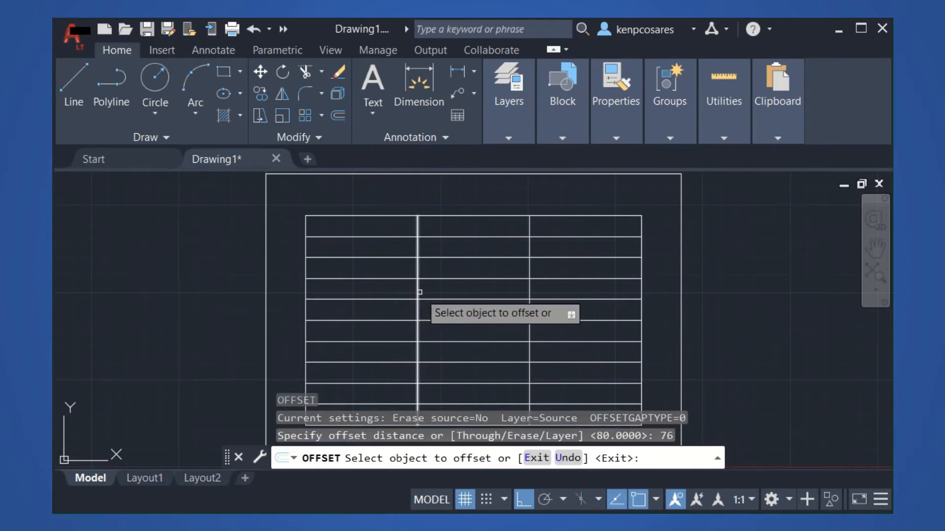
pyautogui.click(419, 293)
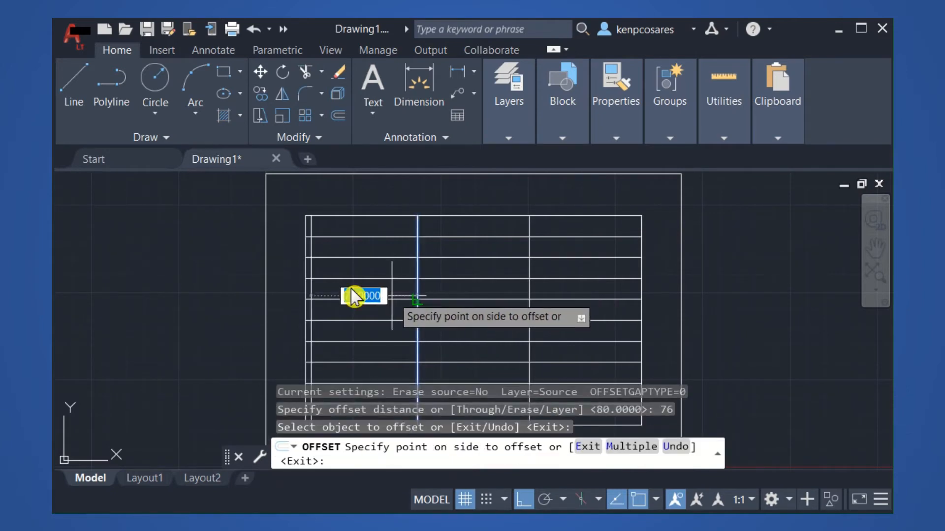
pyautogui.click(293, 289)
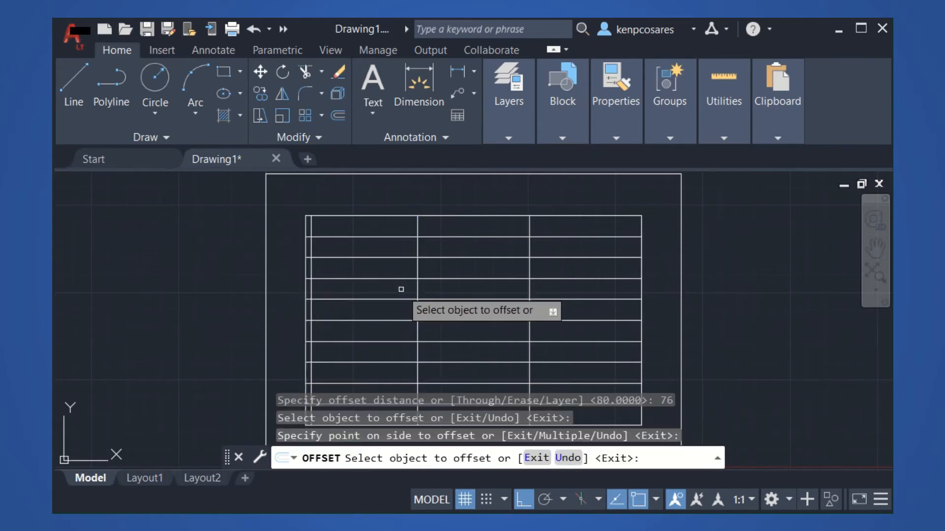
pyautogui.press('Escape')
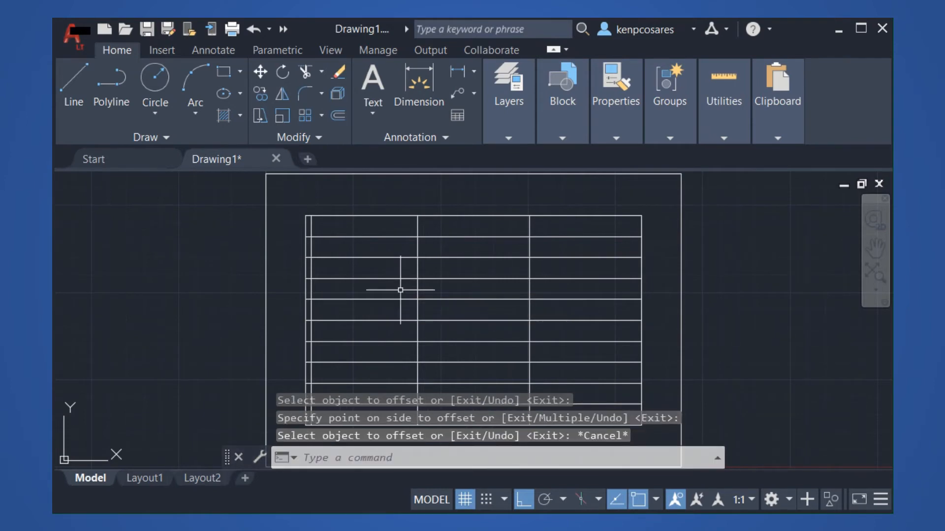
# - Select the newly offset vertical line beside the frame's left edge to check it, and clear the selection
pyautogui.click(311, 282)
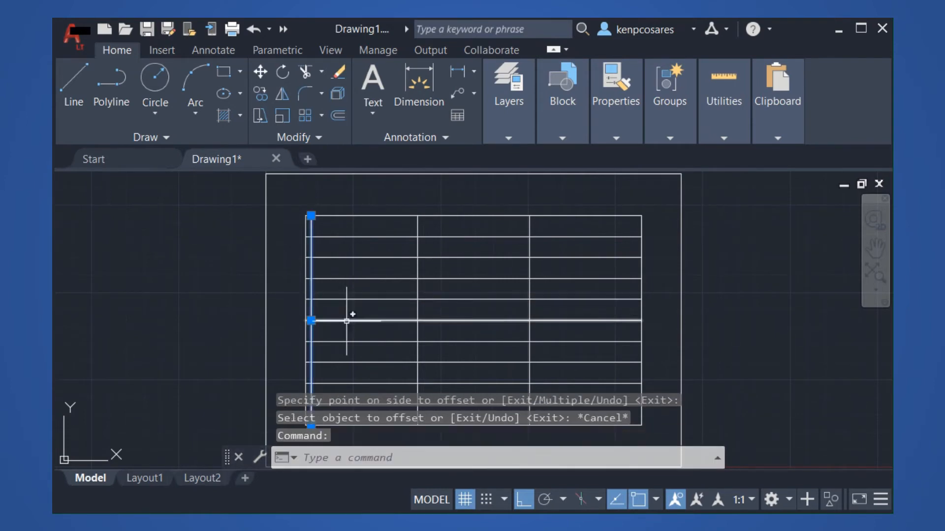
pyautogui.scroll(-3, 352, 314)
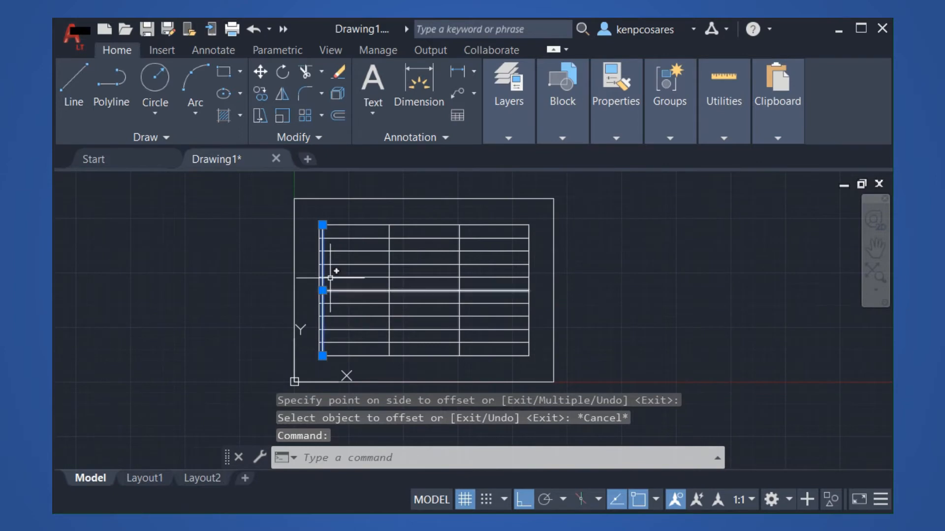
pyautogui.press('Escape')
pyautogui.moveTo(348, 270); pyautogui.dragTo(359, 276, button='middle')
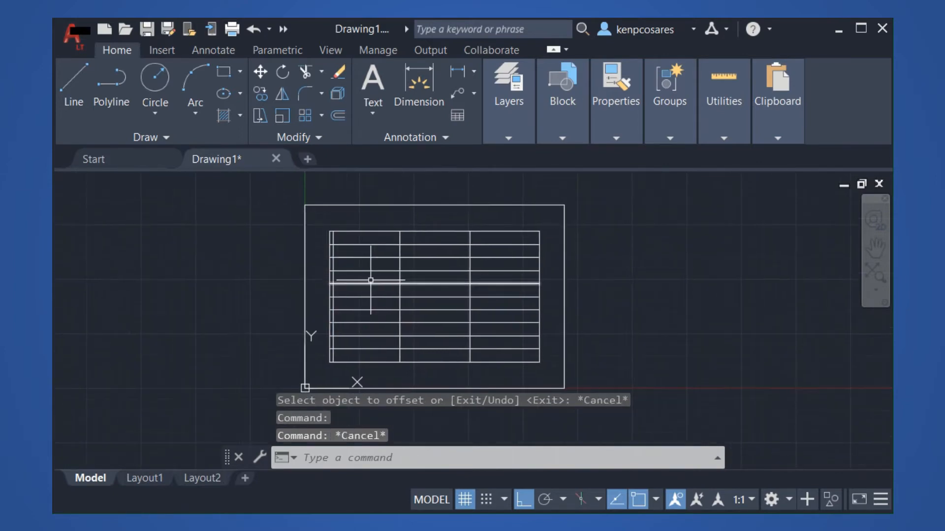
pyautogui.press('Escape')
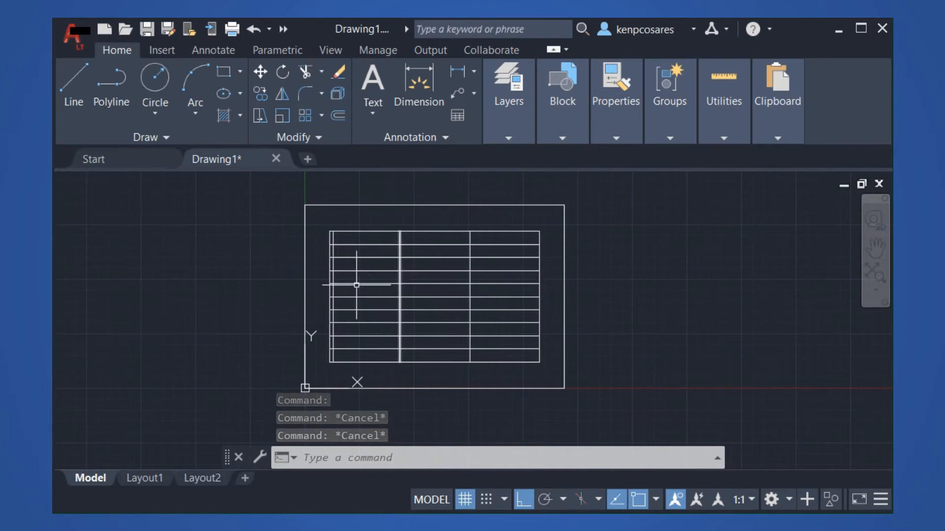
# - Offset the vertical line between the first and second columns 72 mm to the left
pyautogui.write('o')
pyautogui.press('Return')
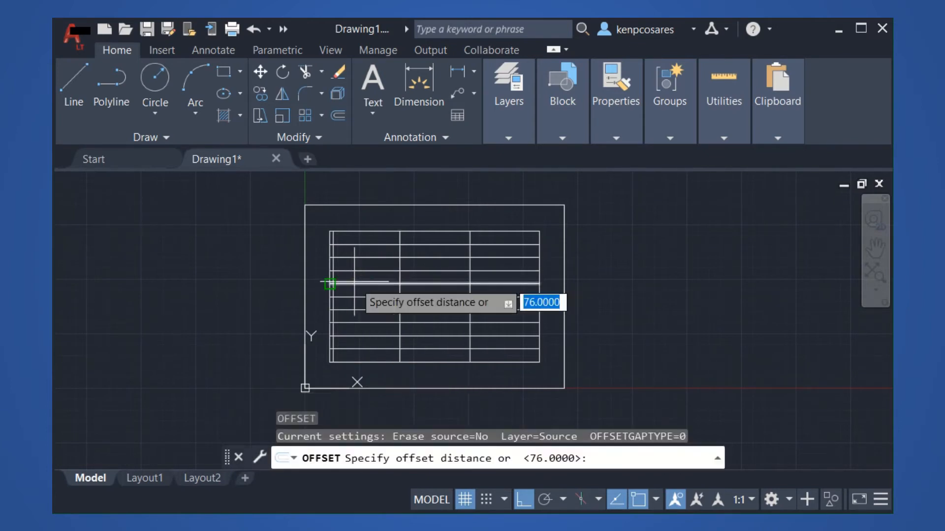
pyautogui.write('12')
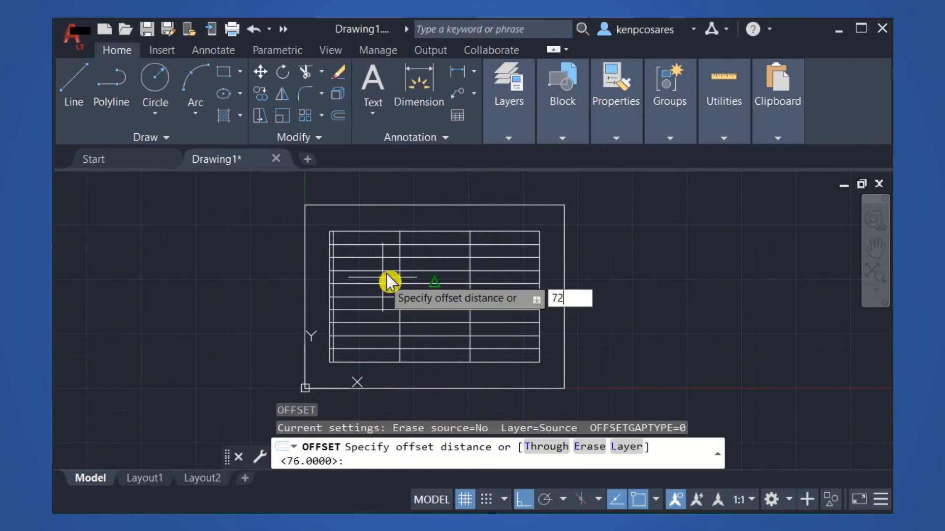
pyautogui.press('Return')
pyautogui.click(399, 275)
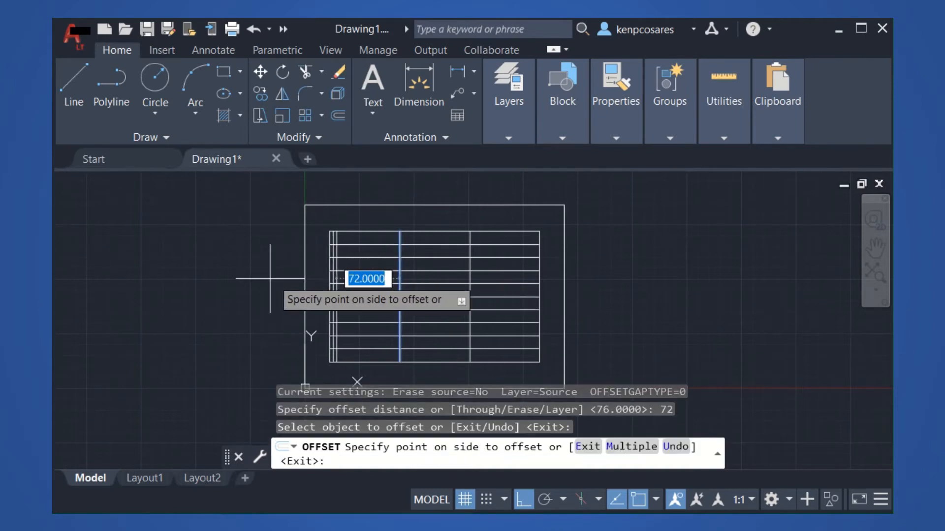
pyautogui.click(270, 279)
pyautogui.press('Return')
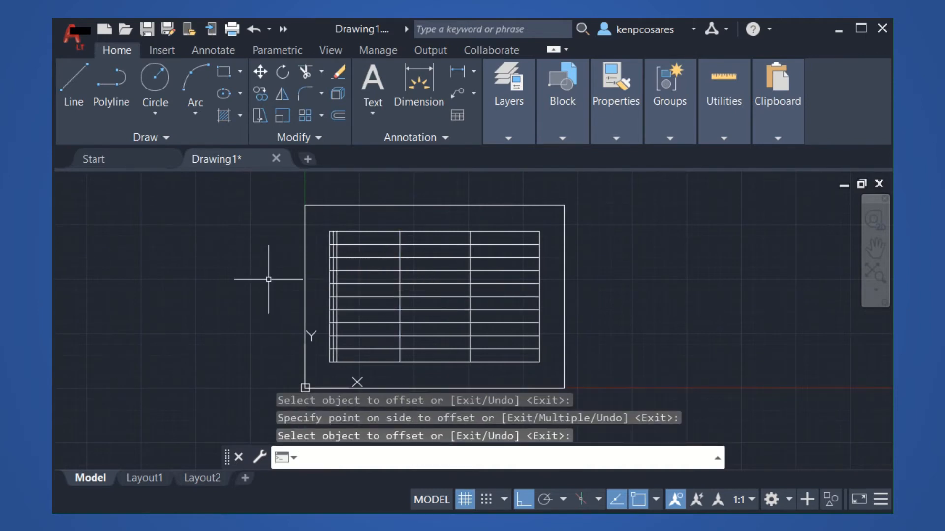
# - Offset the vertical line between the first and second columns 68 mm to the left
pyautogui.write('o')
pyautogui.press('Return')
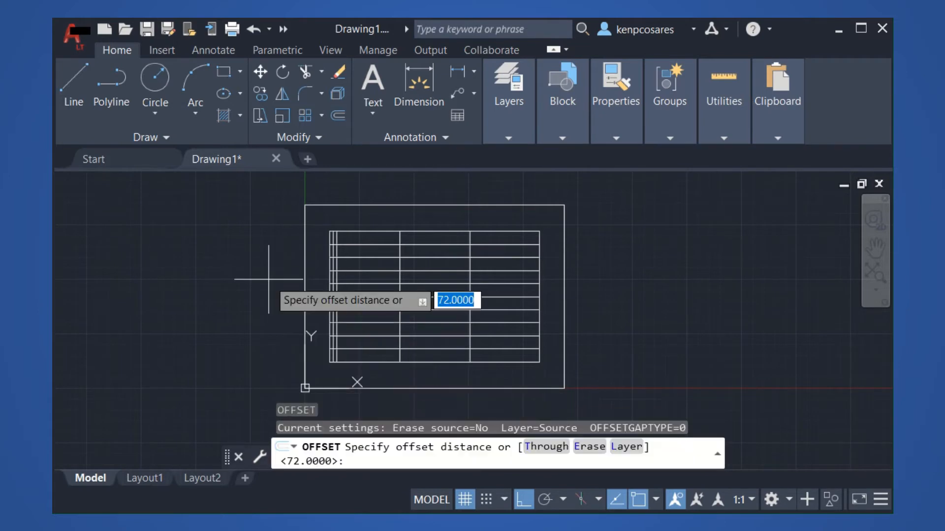
pyautogui.write('68')
pyautogui.press('Return')
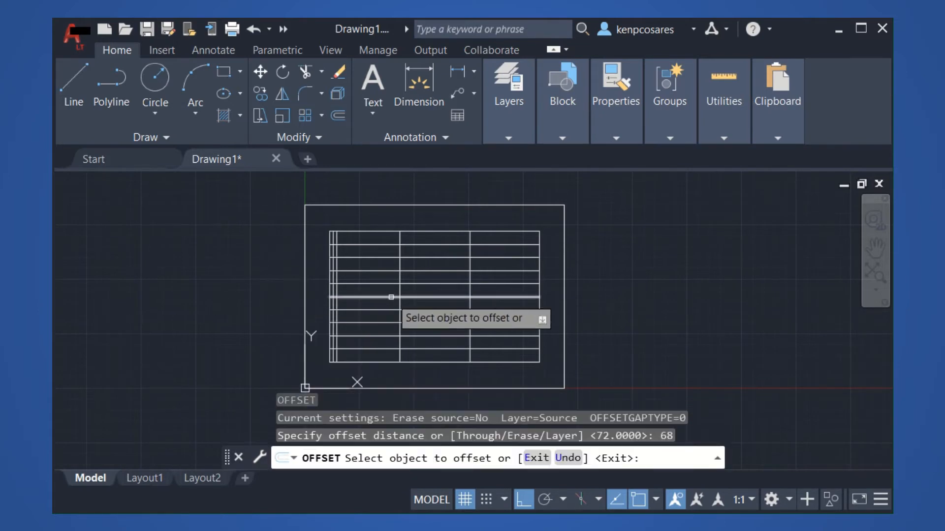
pyautogui.click(398, 288)
pyautogui.click(261, 290)
pyautogui.press('Return')
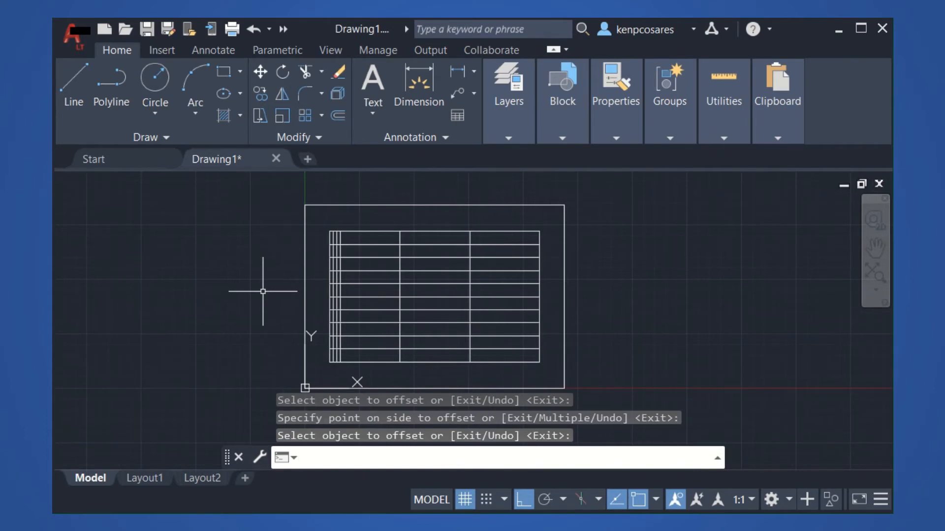
# - Offset the vertical line between the first and second columns 62 mm to the left
pyautogui.write('O')
pyautogui.press('Return')
pyautogui.write('6')
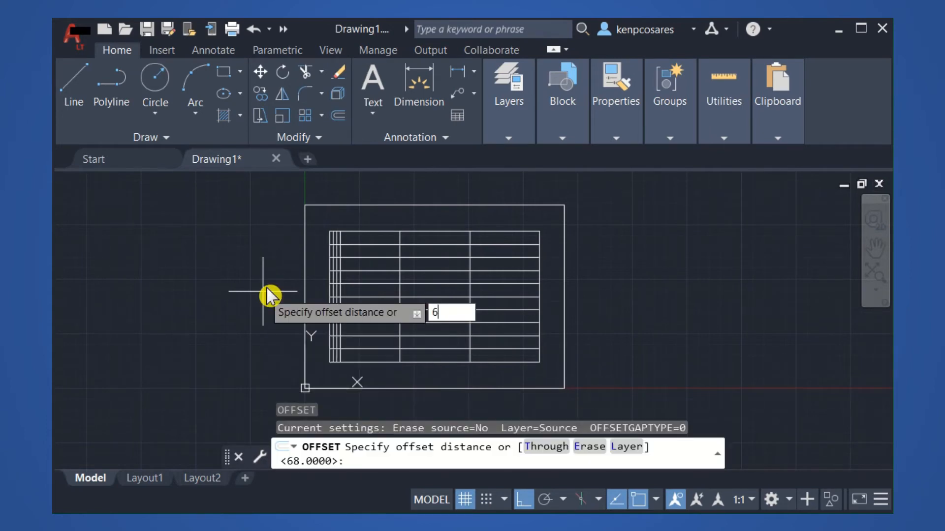
pyautogui.write('2')
pyautogui.press('Return')
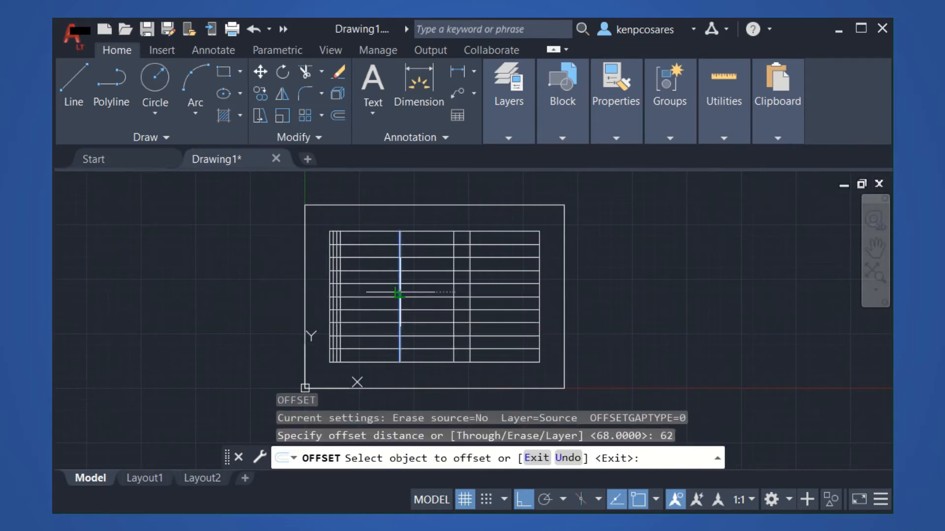
pyautogui.click(399, 291)
pyautogui.click(218, 290)
pyautogui.press('Return')
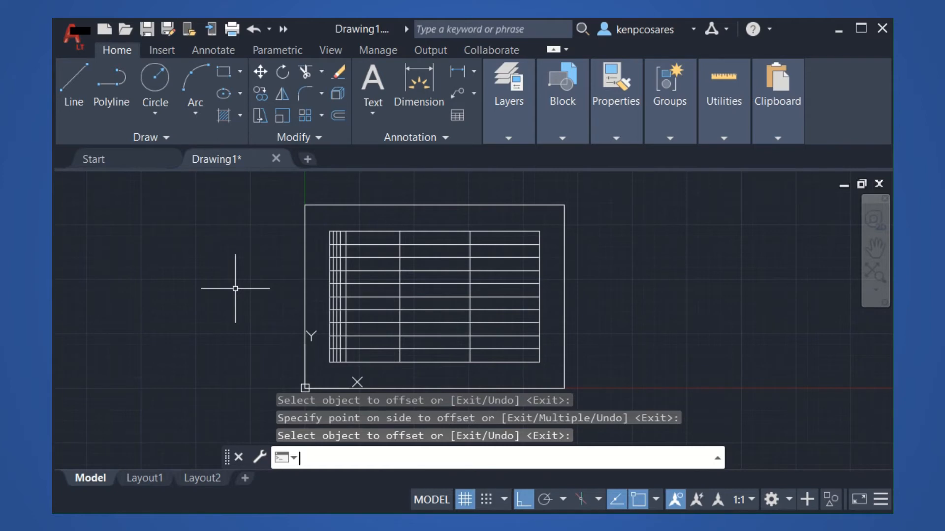
# - Offset the vertical line between the first and second columns 56 mm to the left
pyautogui.write('O')
pyautogui.press('Return')
pyautogui.write('56')
pyautogui.press('Return')
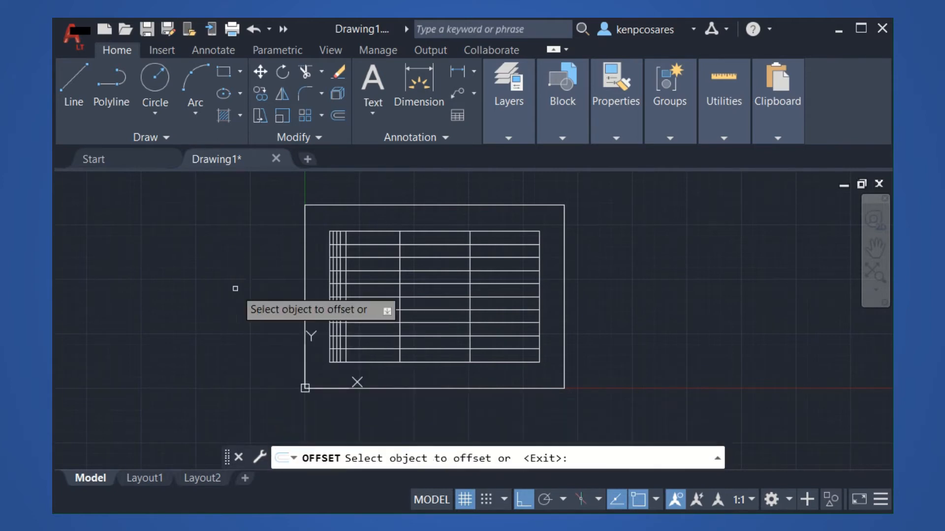
pyautogui.click(400, 295)
pyautogui.click(247, 295)
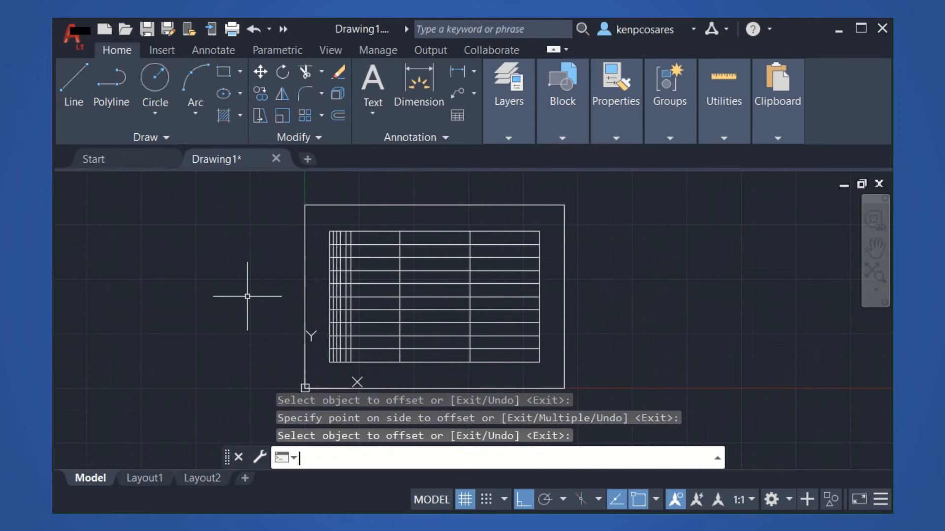
pyautogui.press('Return')
# - Offset the vertical line between the first and second columns 48 mm to the left
pyautogui.press('Return')
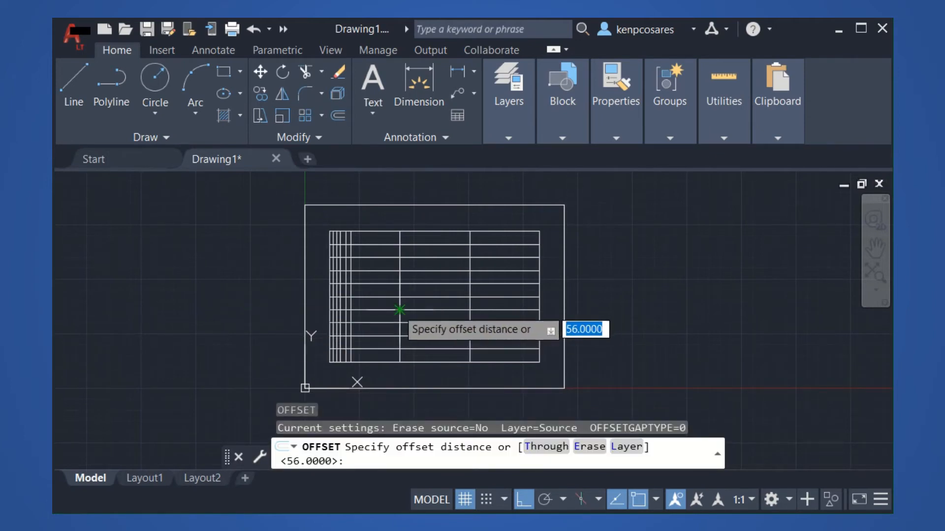
pyautogui.write('48')
pyautogui.press('Return')
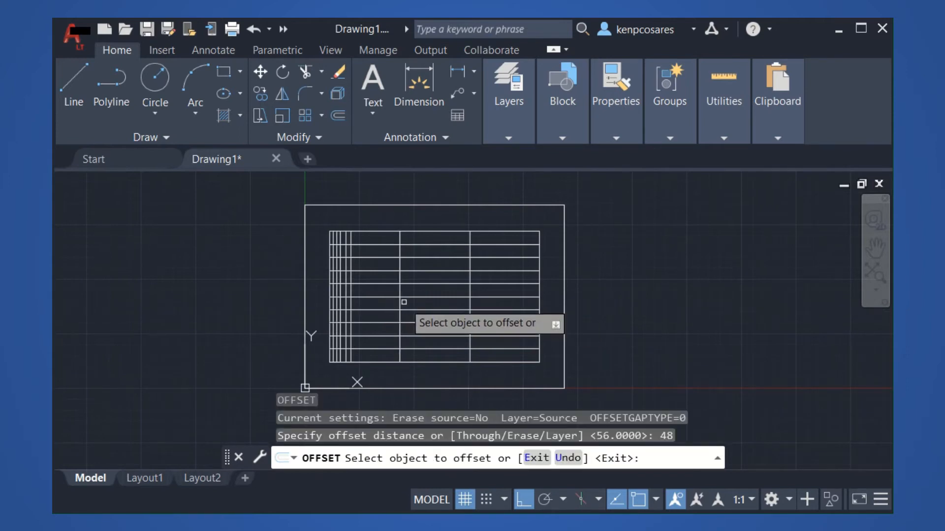
pyautogui.click(400, 309)
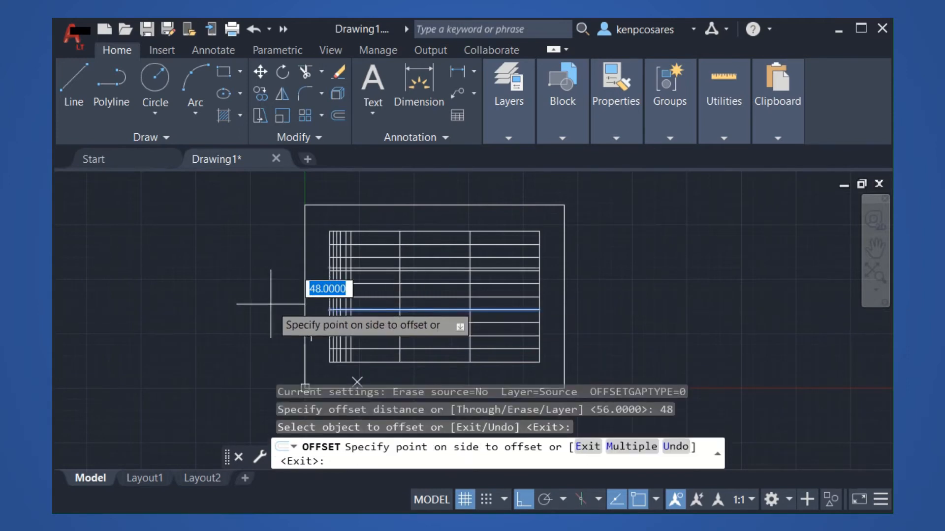
pyautogui.hotkey('ctrl', 'z')
pyautogui.click(400, 316)
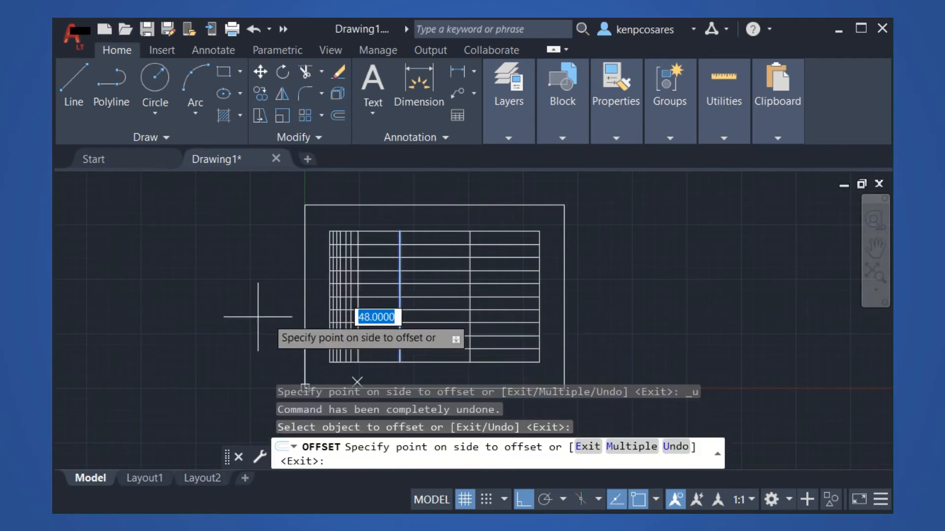
pyautogui.click(257, 316)
pyautogui.press('Escape')
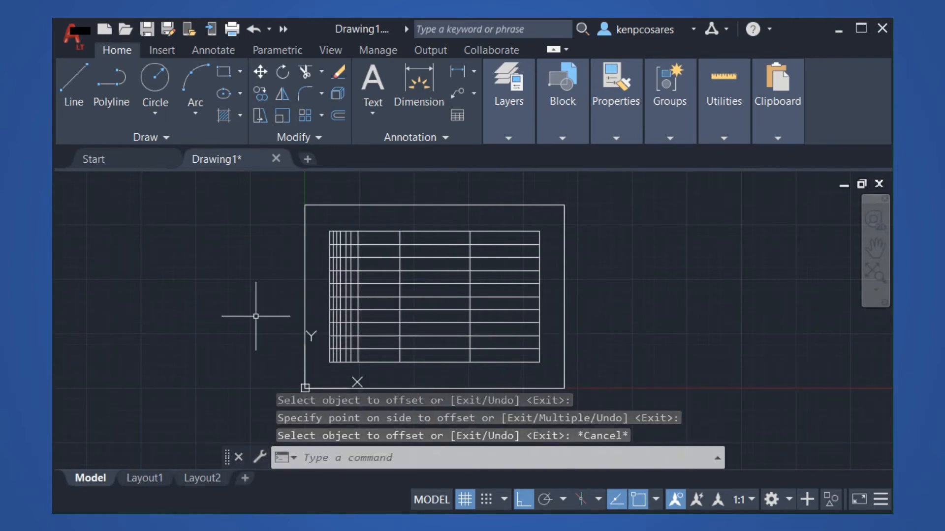
# - Offset the vertical line between the first and second columns 38 mm to the left
pyautogui.press('Return')
pyautogui.write('38')
pyautogui.press('Return')
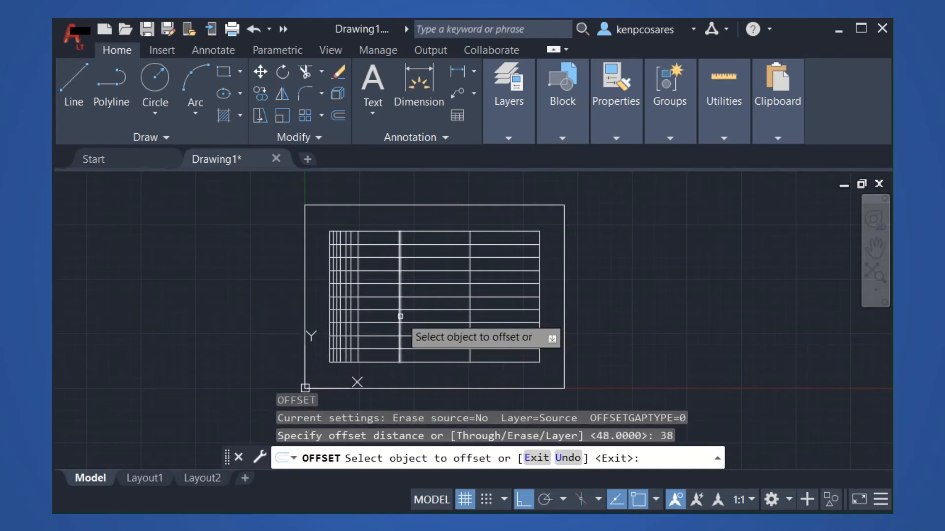
pyautogui.click(399, 318)
pyautogui.click(296, 323)
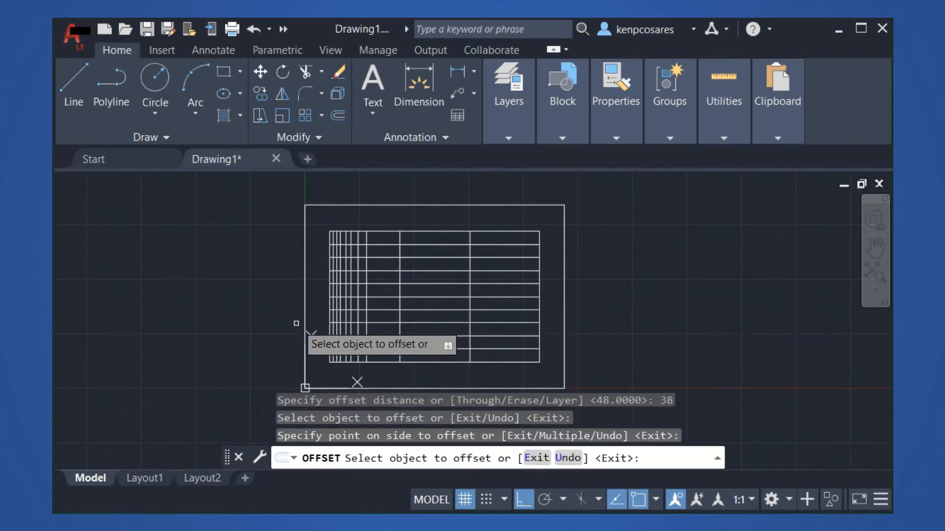
pyautogui.press('Return')
# - Offset the vertical line between the first and second columns 24 mm to the left
pyautogui.press('Return')
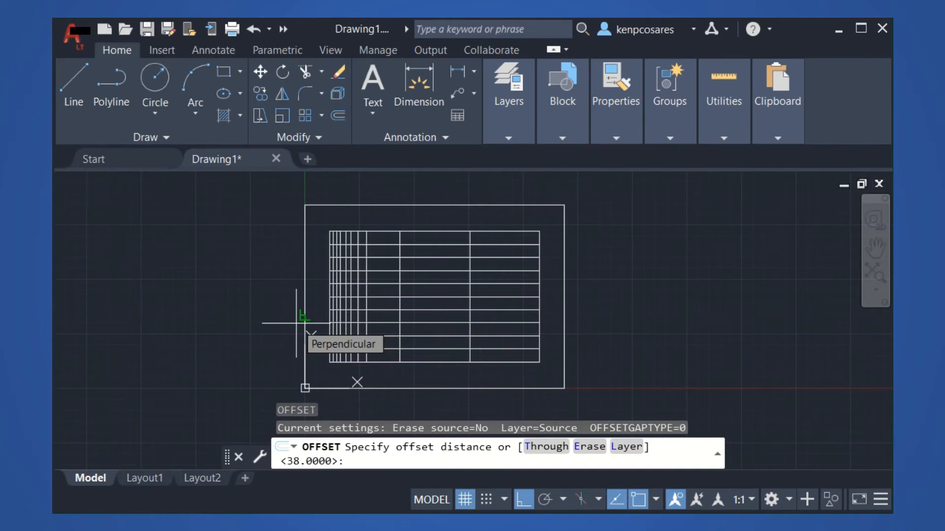
pyautogui.write('24')
pyautogui.press('Return')
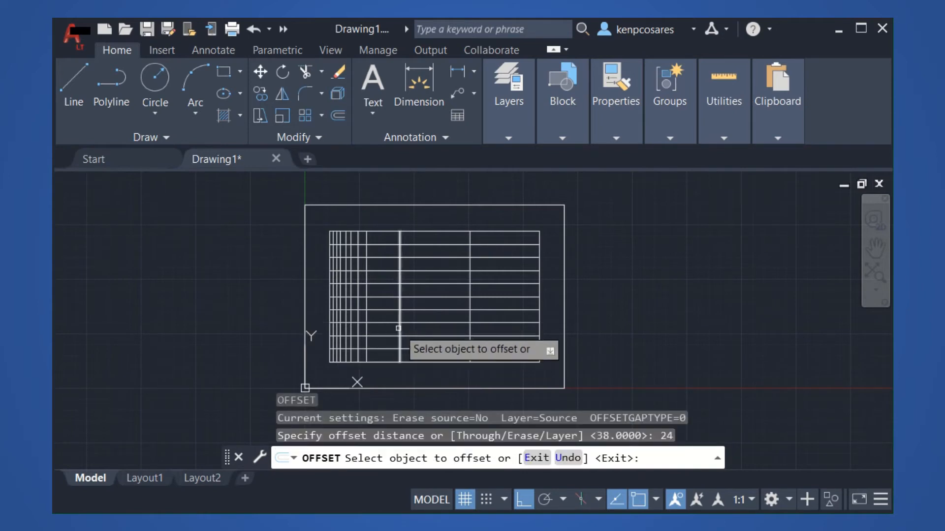
pyautogui.click(399, 328)
pyautogui.click(274, 320)
pyautogui.press('Escape')
# - Copy the log-spaced vertical lines inside the first column with the frame's lower-left corner as base point
pyautogui.scroll(5, 355, 312)
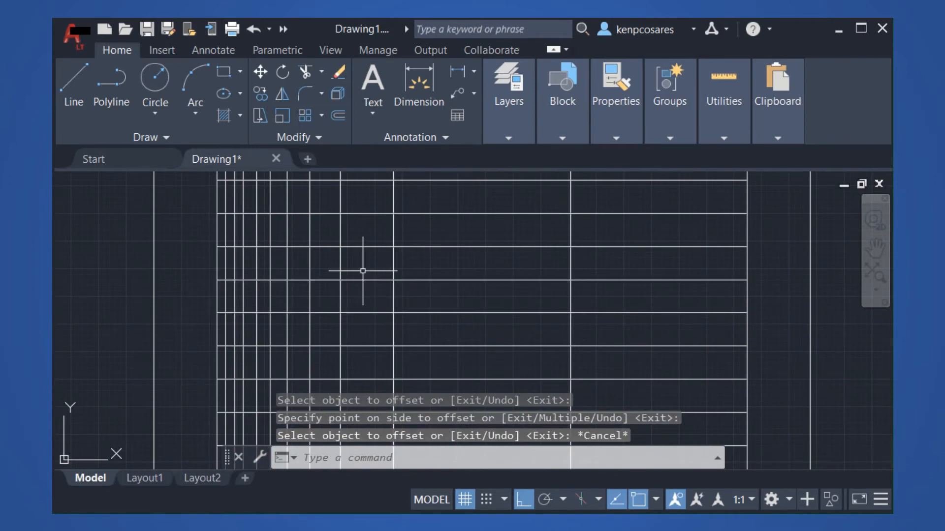
pyautogui.scroll(-5, 362, 271)
pyautogui.press('Escape')
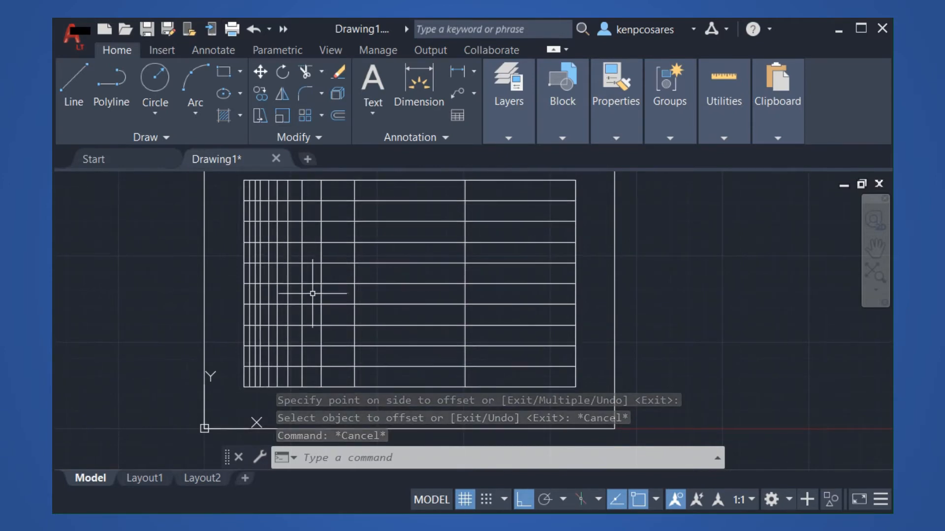
pyautogui.scroll(-3, 312, 291)
pyautogui.moveTo(312, 291); pyautogui.dragTo(288, 323, button='middle')
pyautogui.scroll(2, 291, 337)
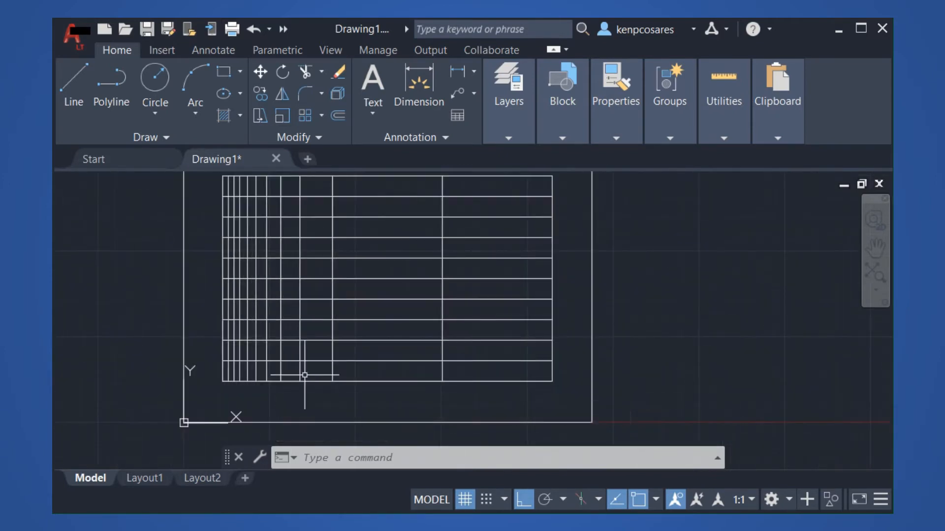
pyautogui.scroll(2, 306, 375)
pyautogui.moveTo(305, 376); pyautogui.dragTo(330, 376, button='middle')
pyautogui.click(331, 376)
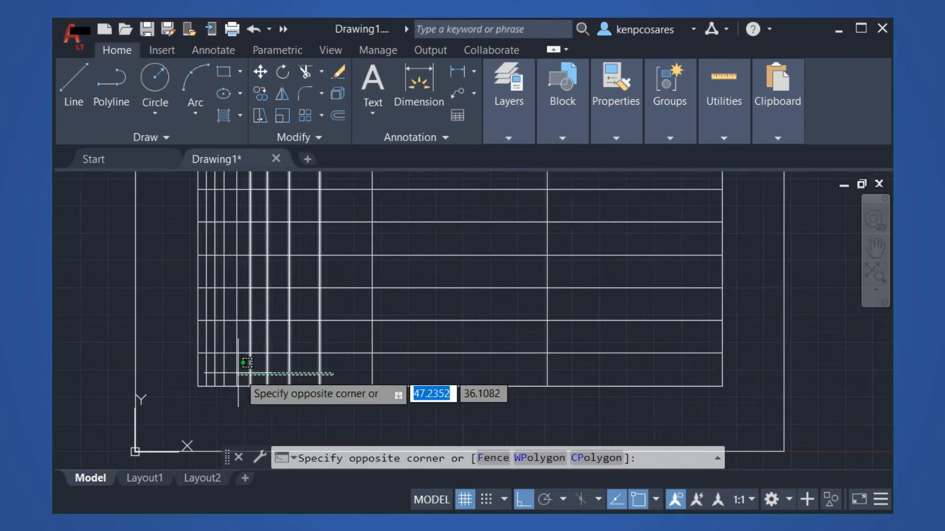
pyautogui.click(200, 368)
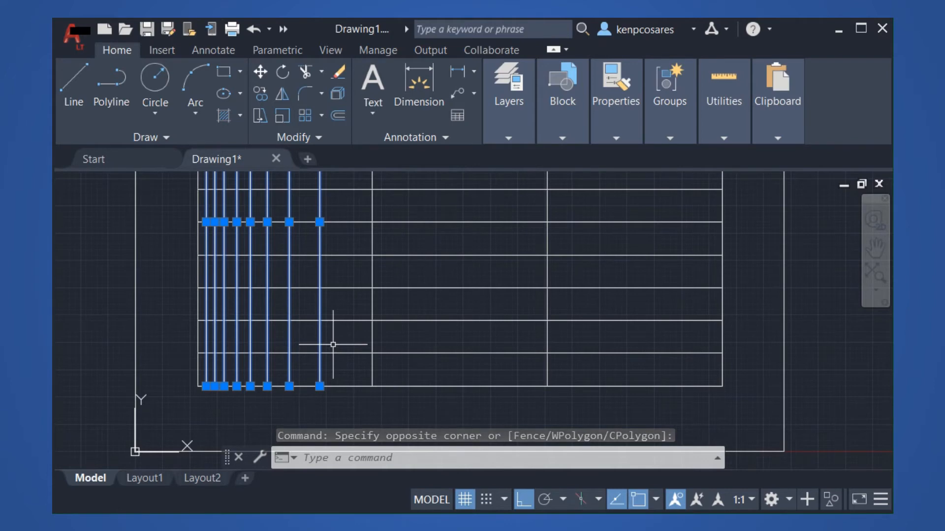
pyautogui.hotkey('ctrl', 'shift', 'c')
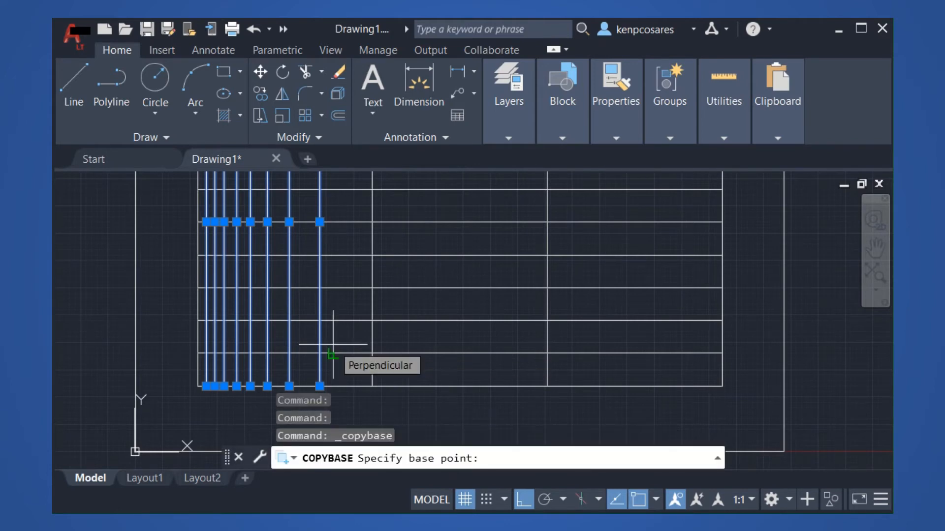
pyautogui.click(197, 385)
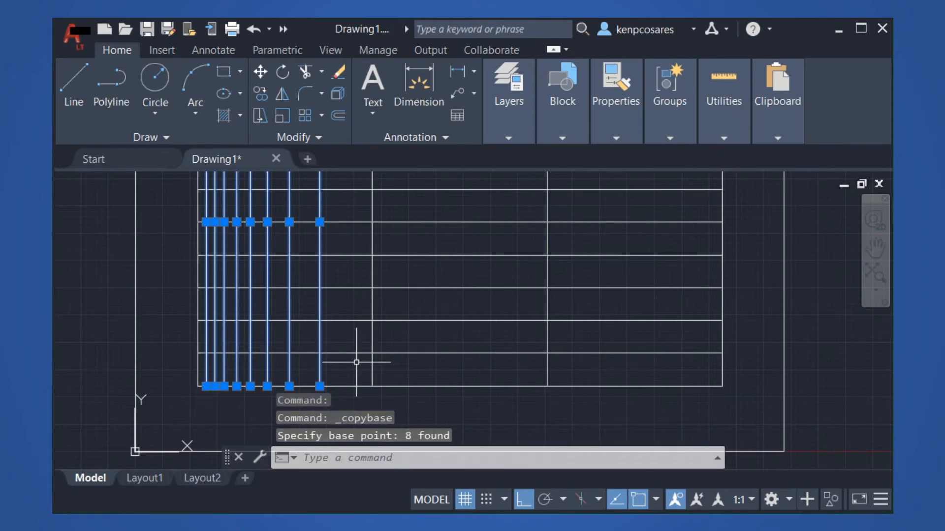
# - Paste the copied log-spaced lines into the second and third columns, inserting each set at the column's lower-left corner
pyautogui.hotkey('ctrl', 'v')
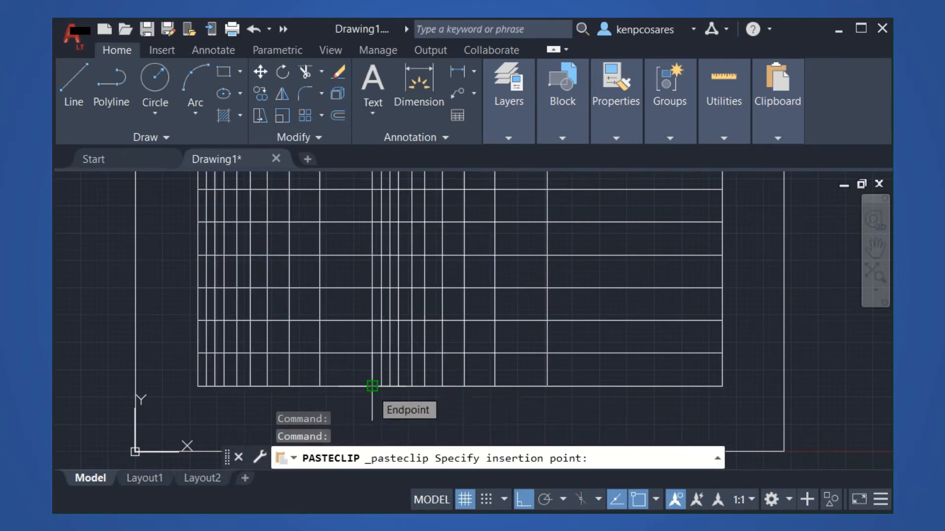
pyautogui.click(372, 386)
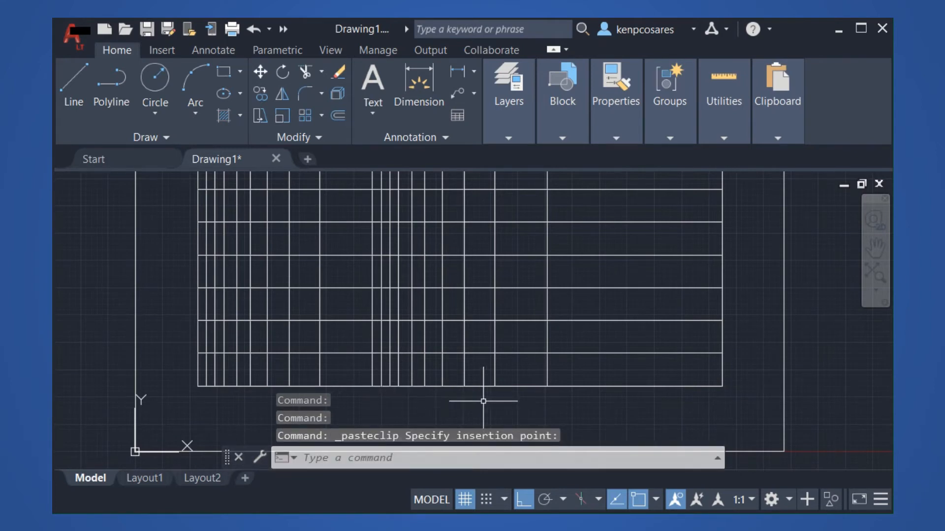
pyautogui.hotkey('ctrl', 'v')
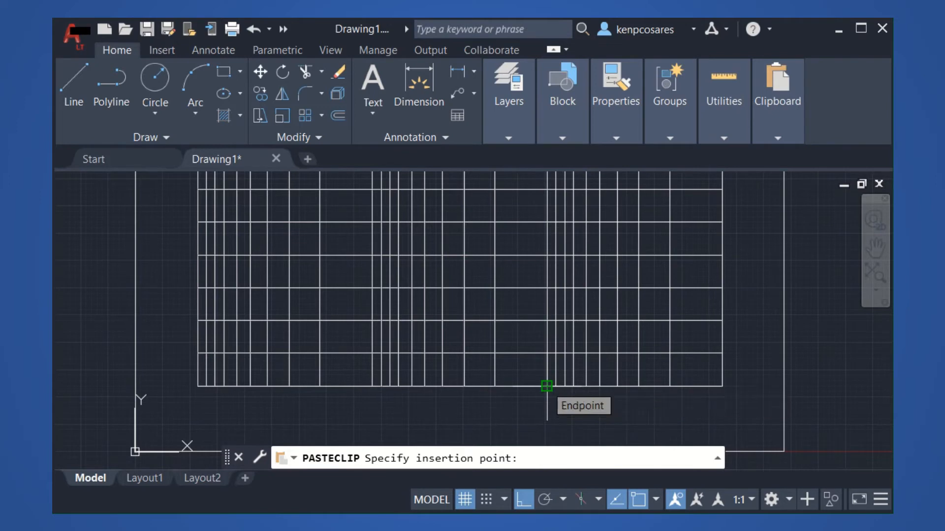
pyautogui.click(546, 386)
pyautogui.scroll(-3, 492, 369)
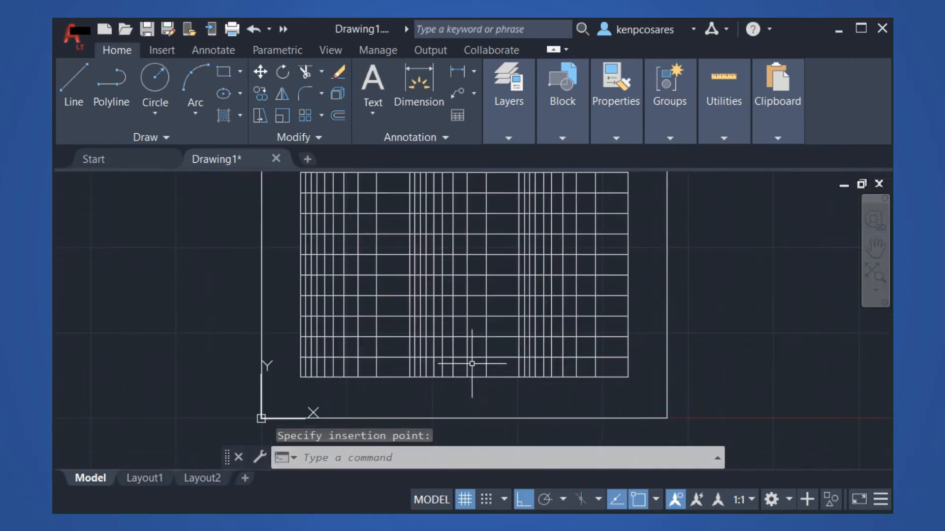
pyautogui.moveTo(468, 363)
pyautogui.mouseDown(button='middle')
pyautogui.moveTo(423, 401)
pyautogui.moveTo(420, 363)
pyautogui.mouseUp(button='middle')
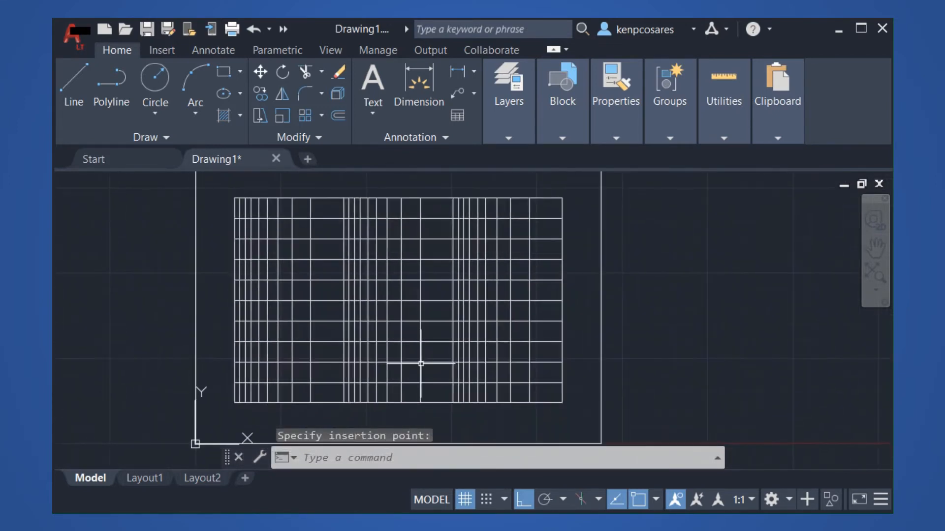
pyautogui.write('z')
pyautogui.press('Return')
pyautogui.write('e')
pyautogui.press('Return')
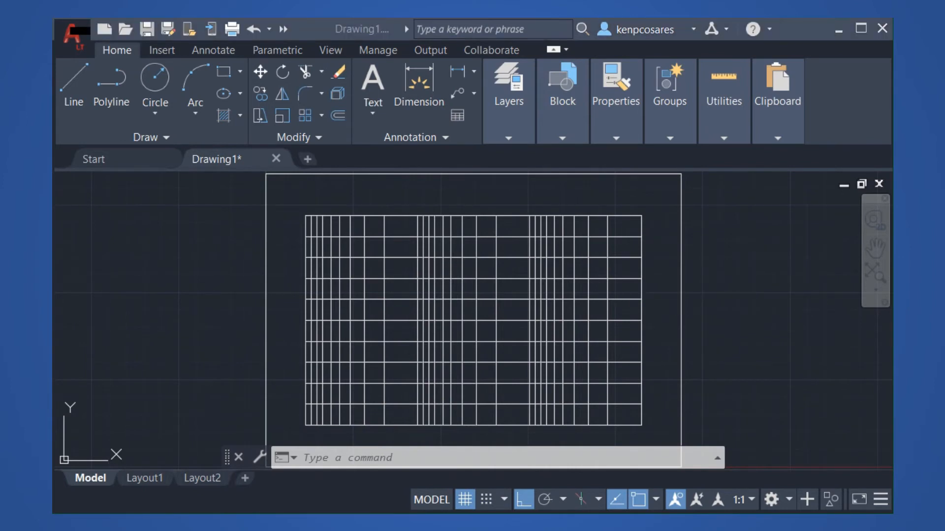
# - Add the multiline text "Particle Size Diameter (mm)" as an axis label below the middle of the graph frame
pyautogui.click(300, 458)
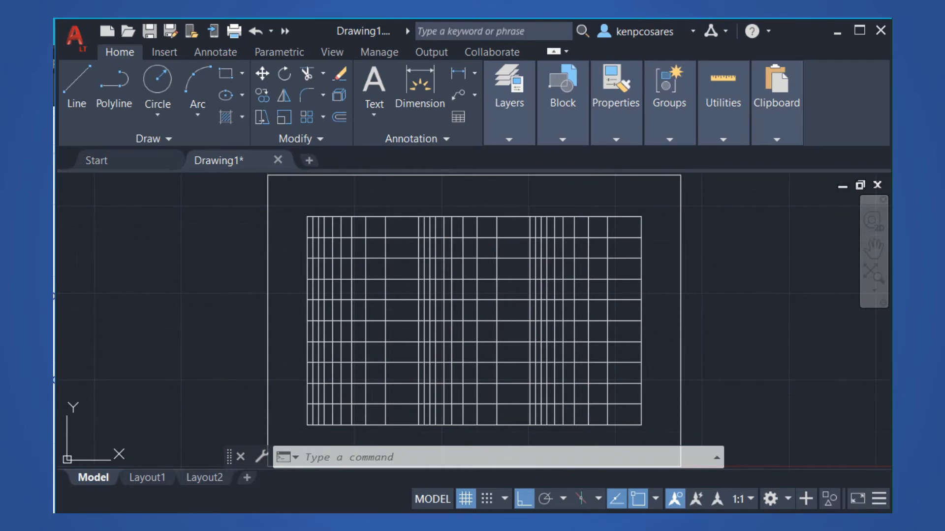
pyautogui.write('t')
pyautogui.press('Return')
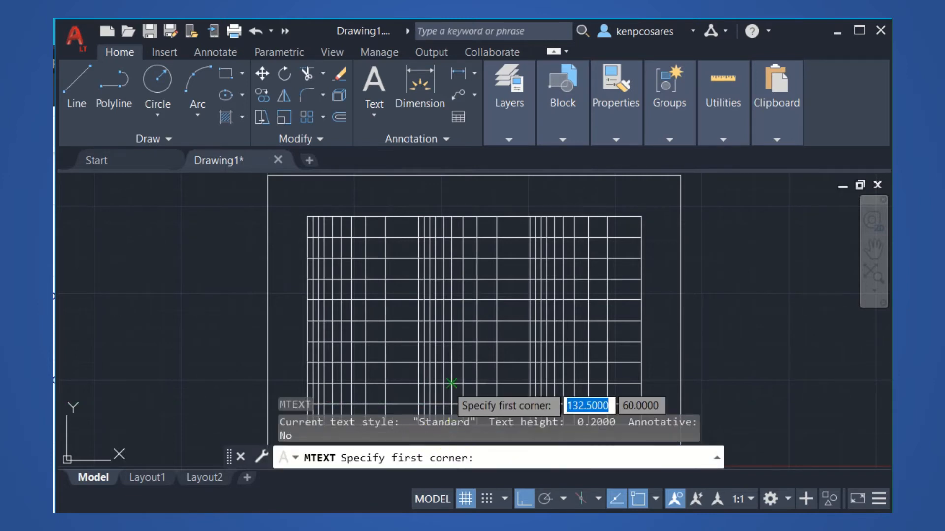
pyautogui.scroll(-2, 451, 383)
pyautogui.scroll(5, 408, 345)
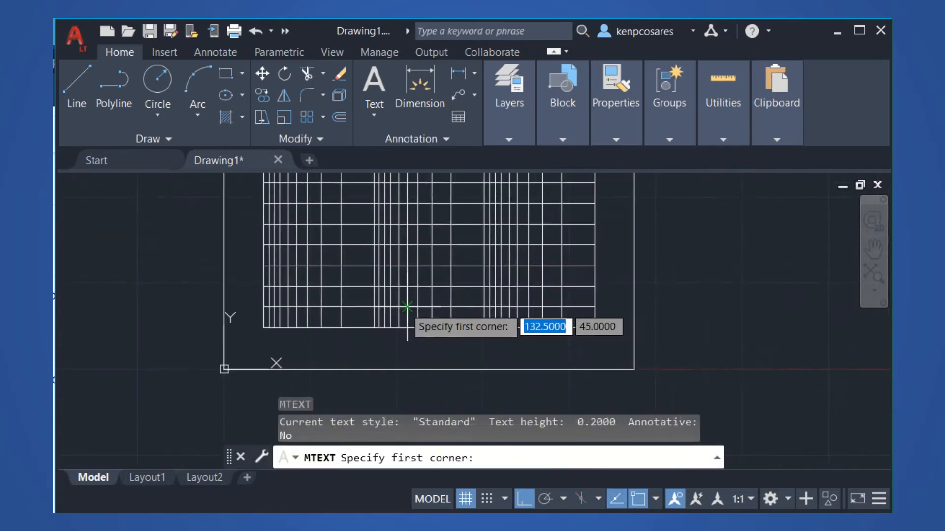
pyautogui.click(408, 356)
pyautogui.click(501, 370)
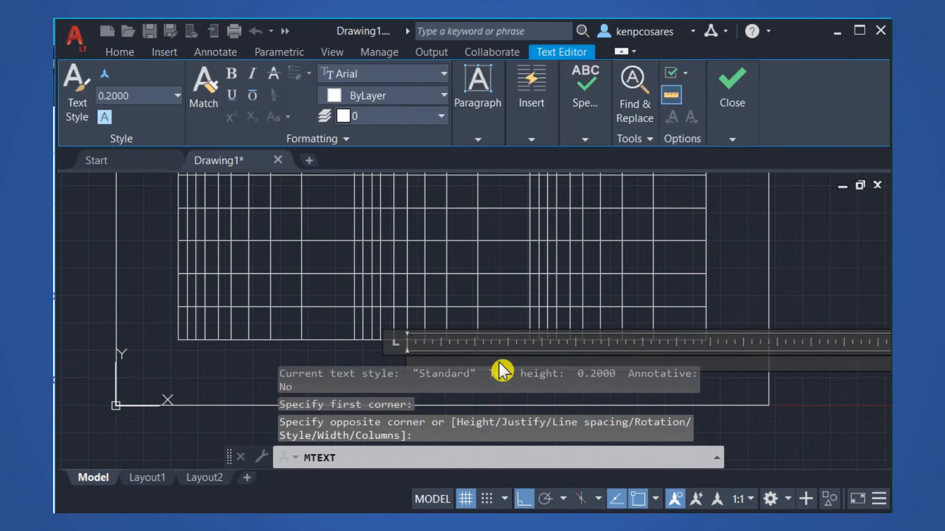
pyautogui.write('% Pa')
pyautogui.press('BackSpace')
pyautogui.press('BackSpace')
pyautogui.press('BackSpace')
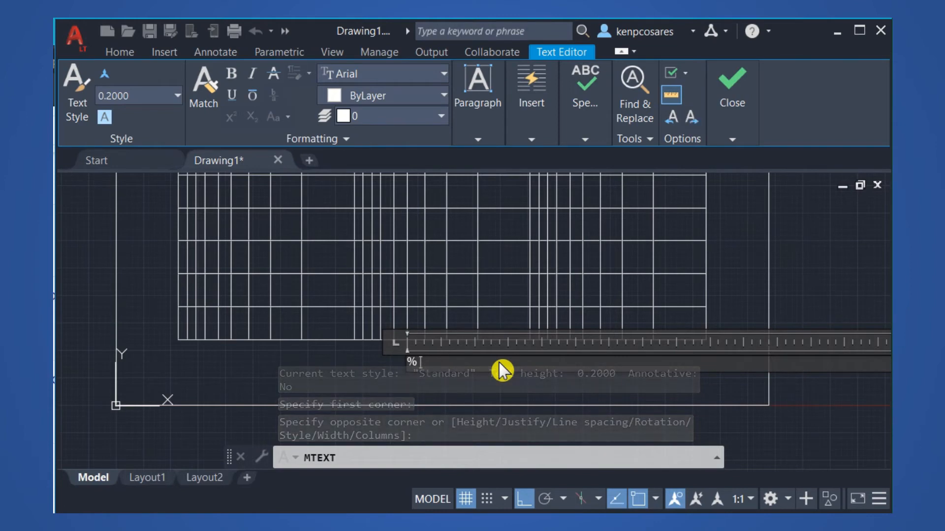
pyautogui.press('BackSpace')
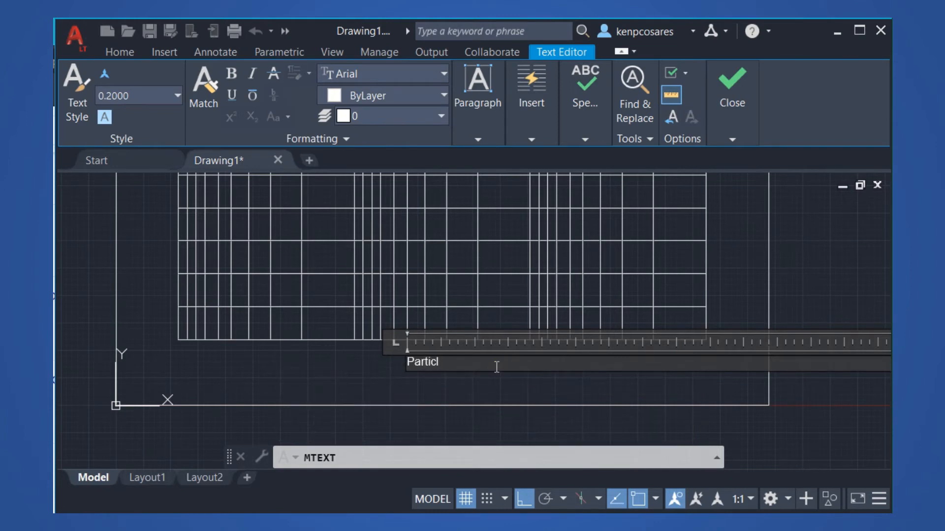
pyautogui.write('Particle Sizse')
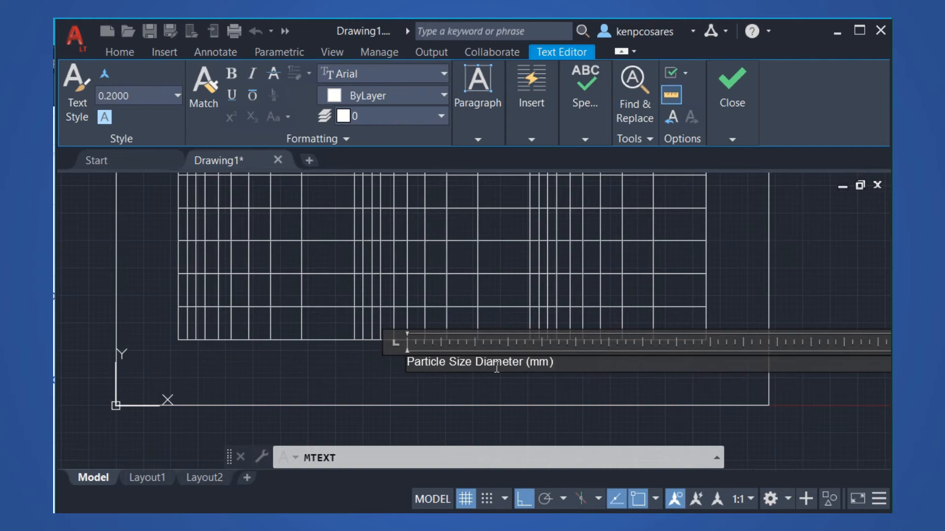
pyautogui.press('Return')
pyautogui.press('BackSpace')
pyautogui.press('Escape')
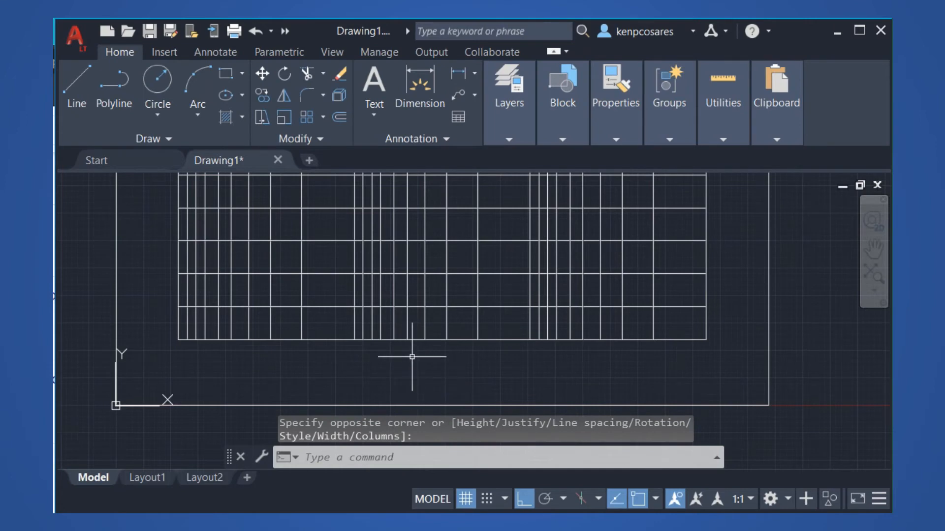
# - Select the axis label below the graph and display its full properties
pyautogui.click(413, 363)
pyautogui.click(425, 366)
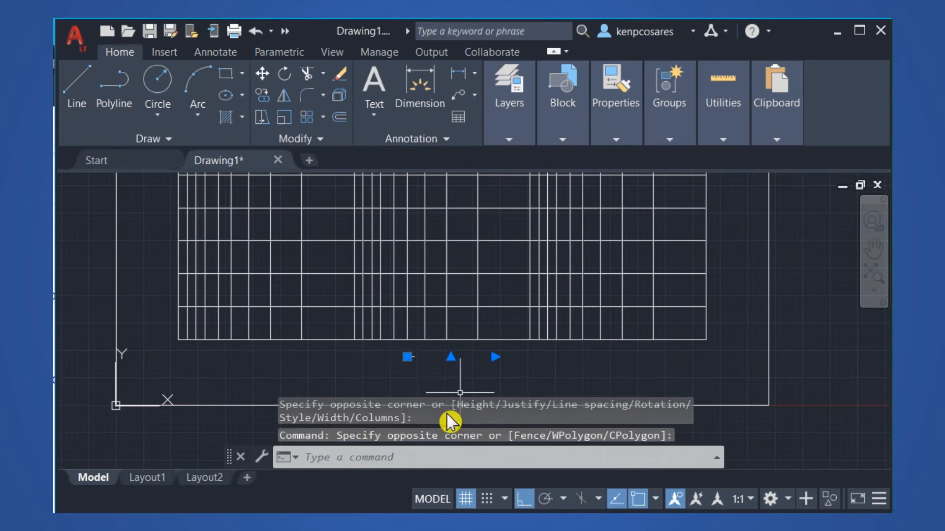
pyautogui.click(614, 132)
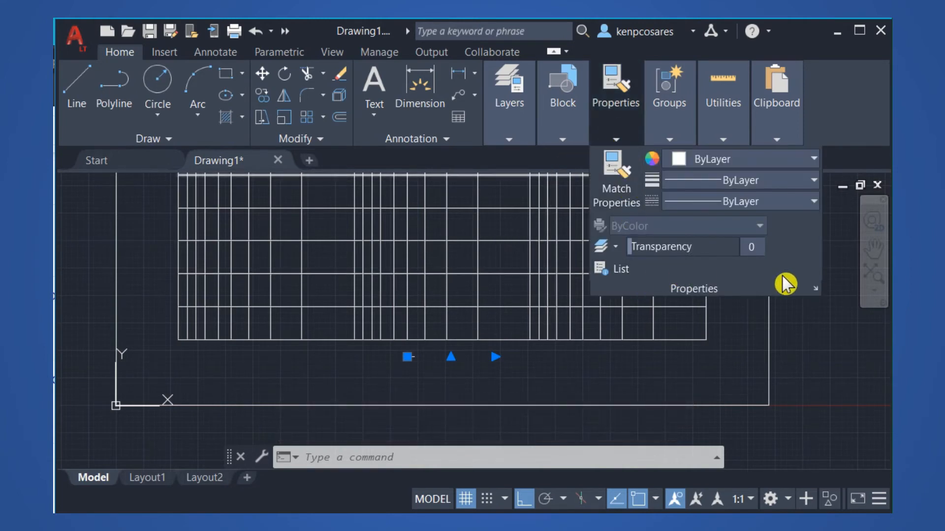
pyautogui.click(818, 295)
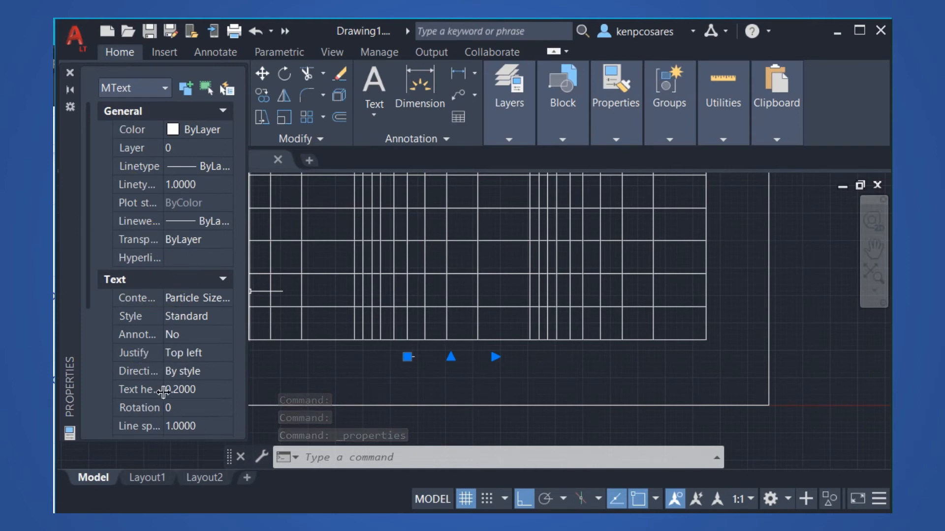
# - Try text heights of 0.5, 1 and 5 on the axis label below the graph
pyautogui.click(199, 390)
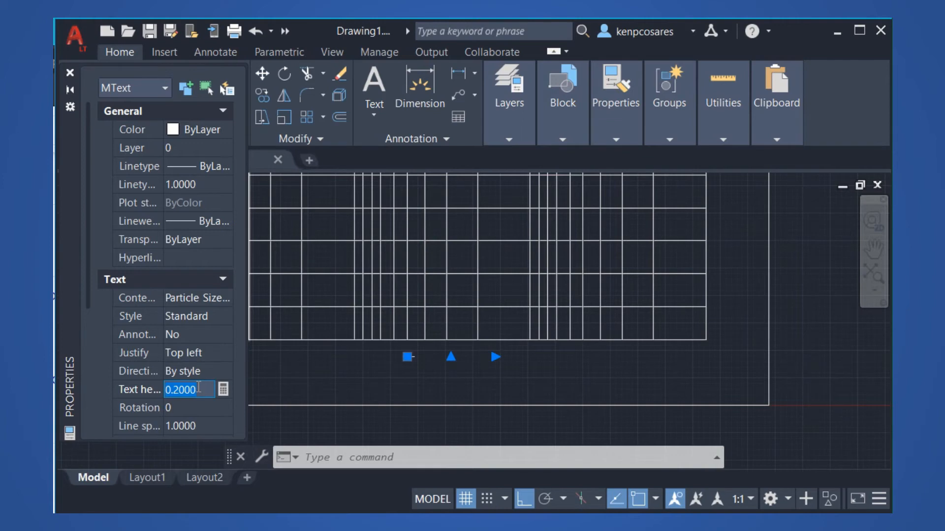
pyautogui.press('Tab')
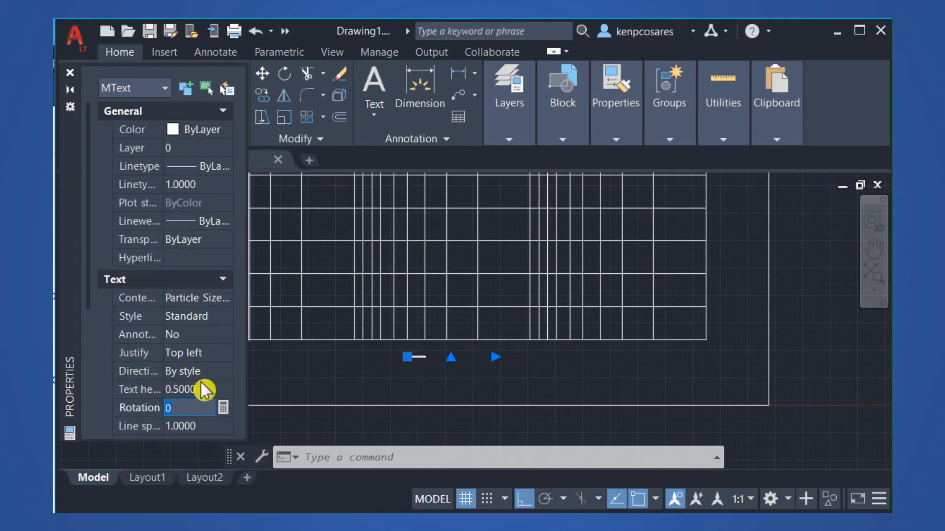
pyautogui.click(202, 390)
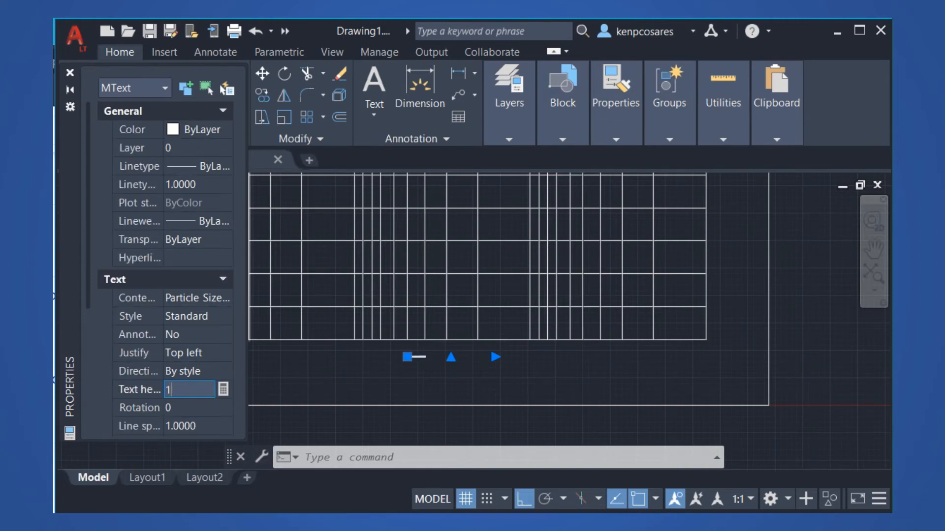
pyautogui.press('Tab')
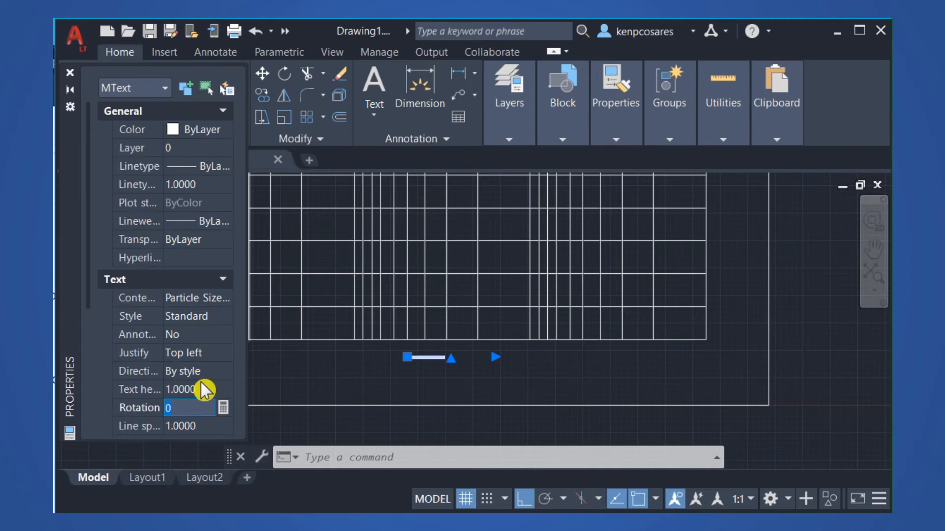
pyautogui.click(202, 390)
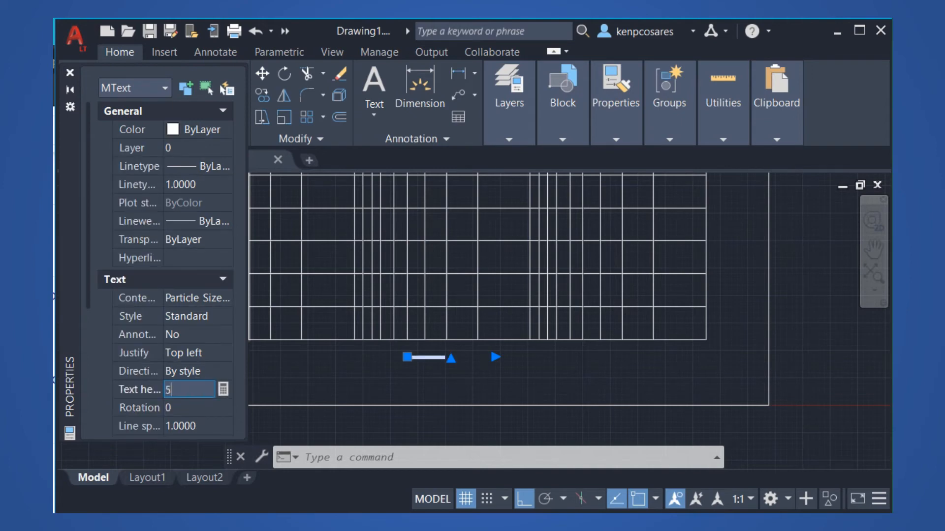
pyautogui.press('Tab')
# - Set the axis label's text height to 3 and widen its text box so the label fits on one line
pyautogui.click(196, 390)
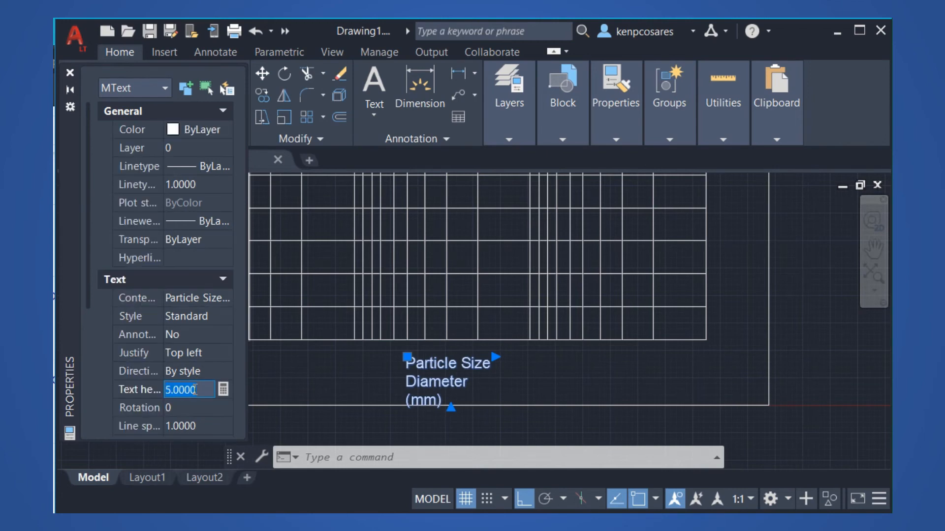
pyautogui.write('3')
pyautogui.press('Tab')
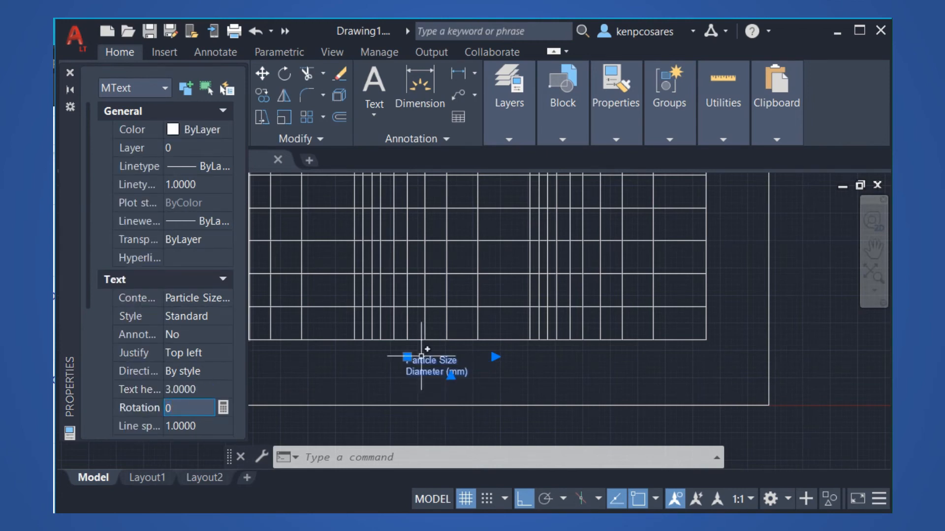
pyautogui.click(496, 357)
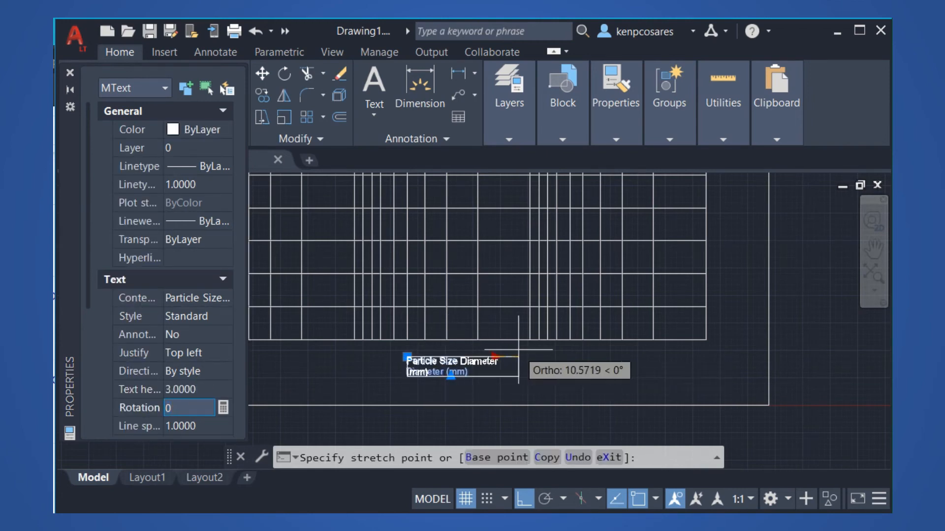
pyautogui.click(573, 361)
pyautogui.press('Escape')
# - Add the multiline text "% Passing" as the vertical axis label beside the graph frame's left edge
pyautogui.scroll(-3, 592, 383)
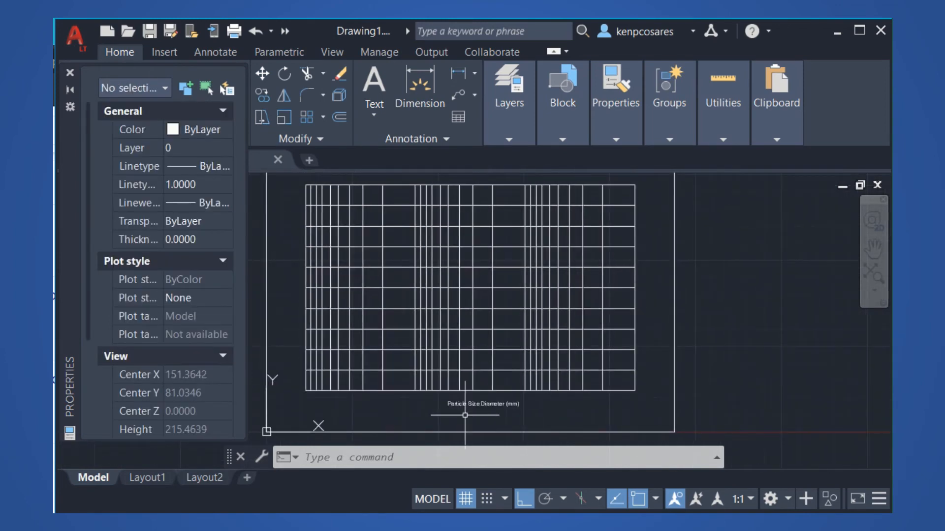
pyautogui.moveTo(351, 377); pyautogui.dragTo(397, 389, button='middle')
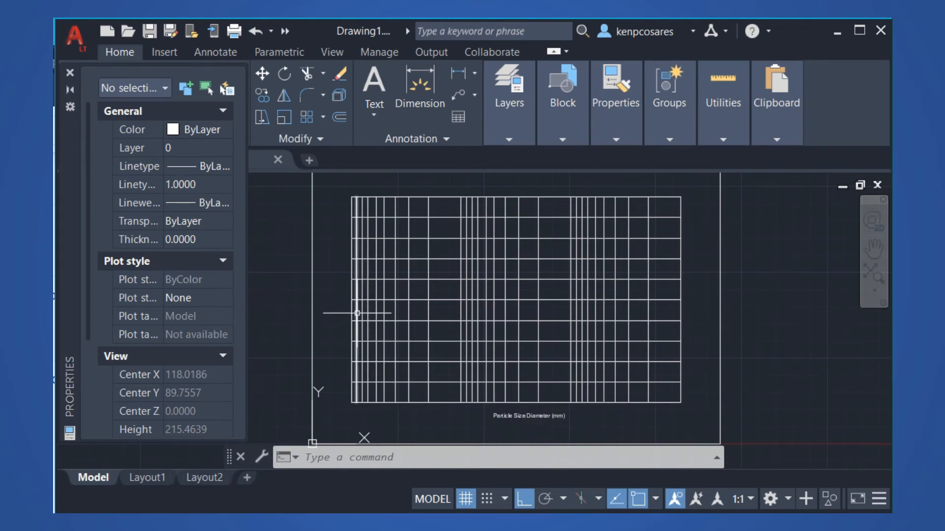
pyautogui.press('Return')
pyautogui.click(327, 269)
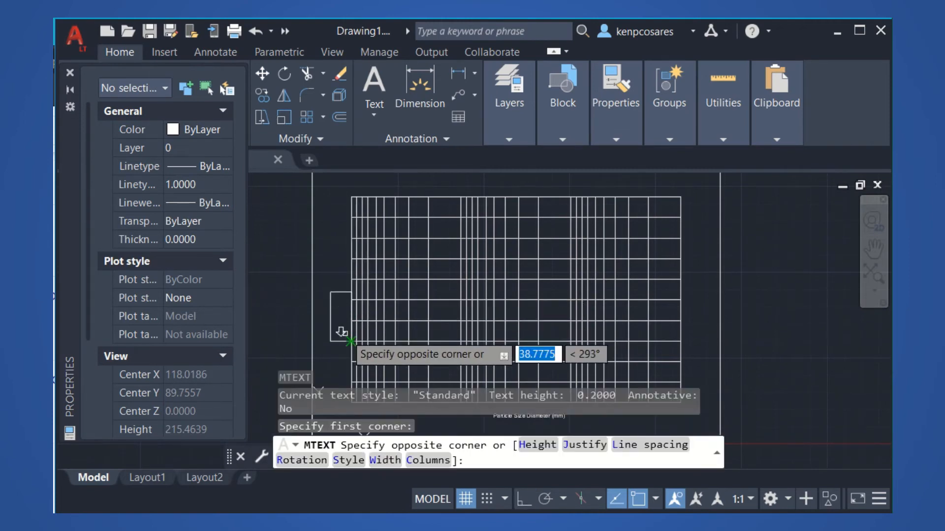
pyautogui.click(353, 354)
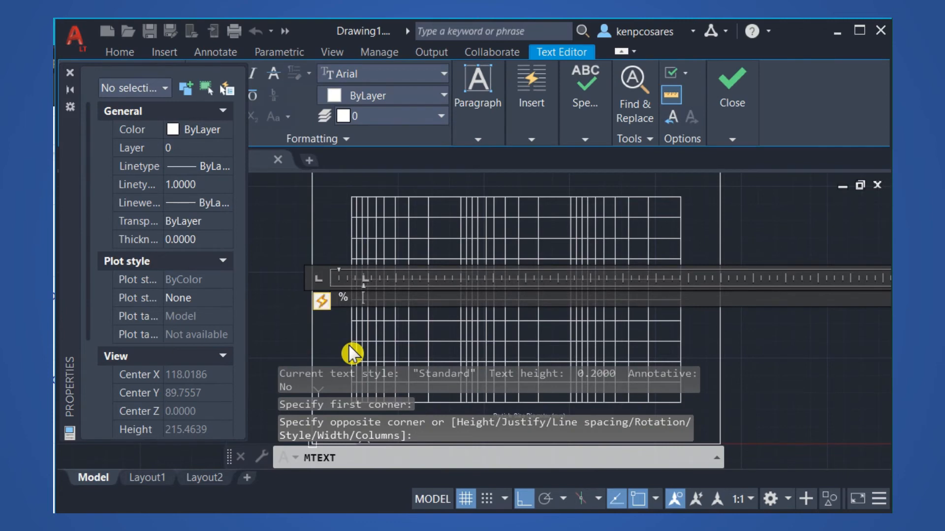
pyautogui.press('BackSpace')
pyautogui.write('Pa')
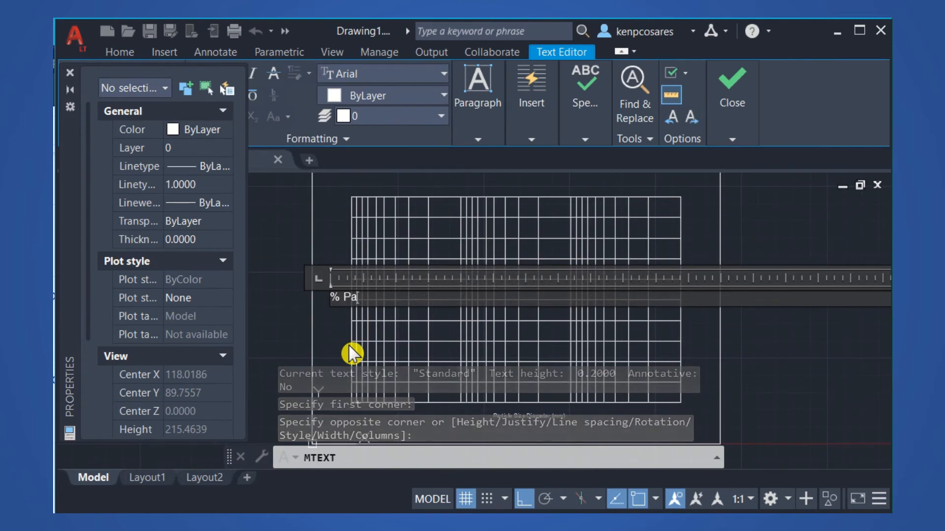
pyautogui.write('ssing')
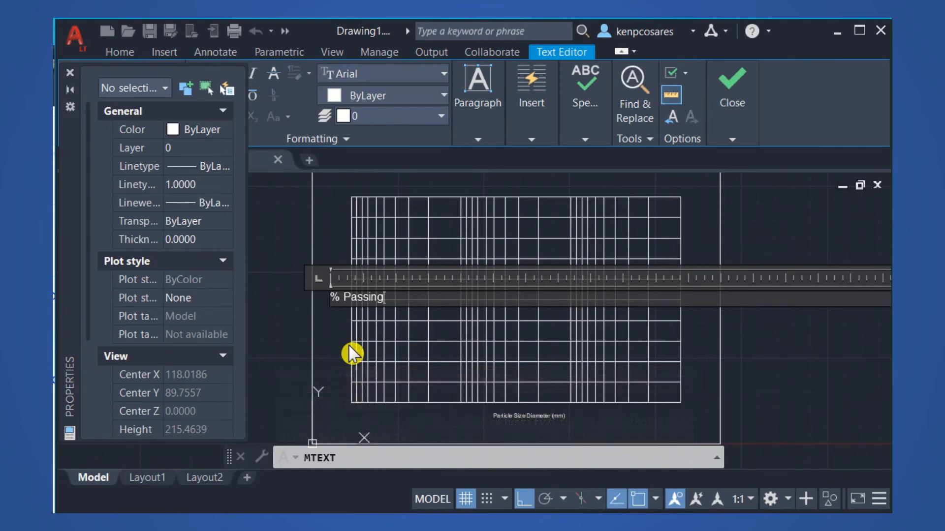
pyautogui.click(352, 355)
# - Set the "% Passing" label's text height to 3 and widen its text box so it fits on one line
pyautogui.click(331, 300)
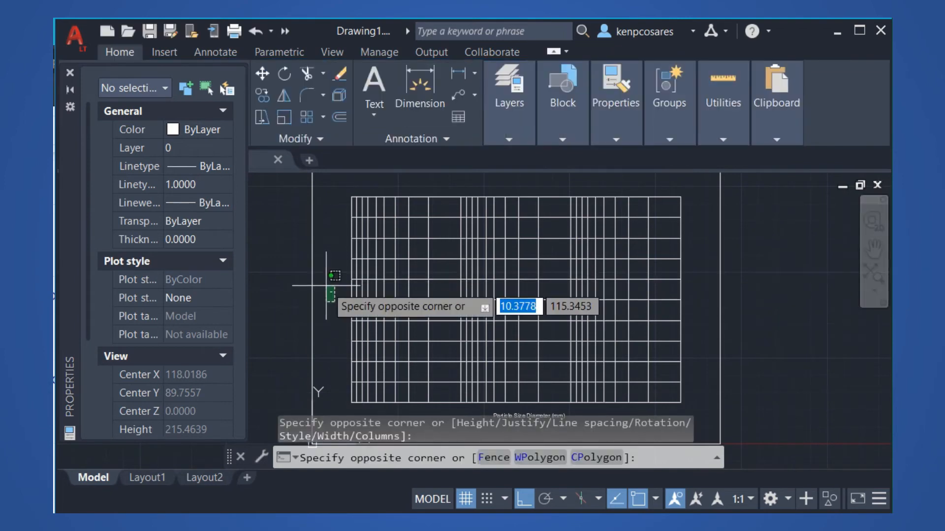
pyautogui.click(341, 292)
pyautogui.click(183, 389)
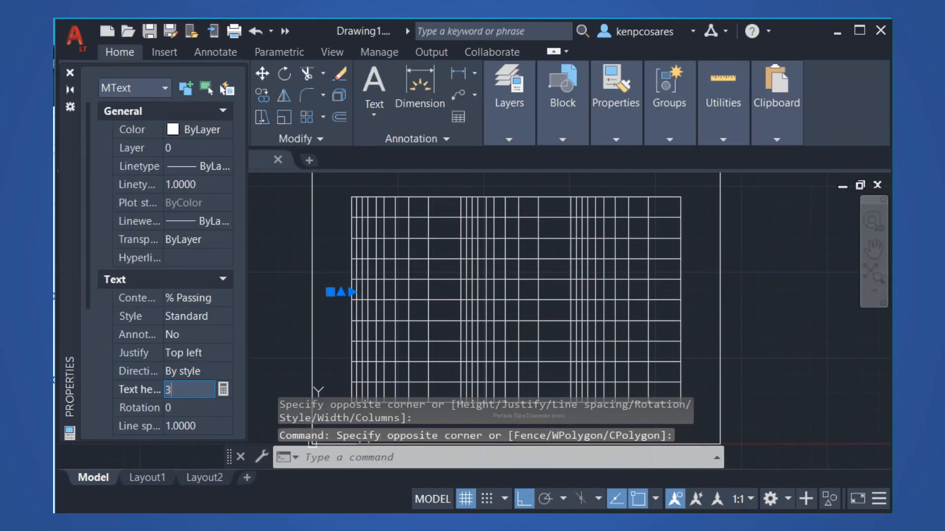
pyautogui.click(187, 408)
pyautogui.click(352, 295)
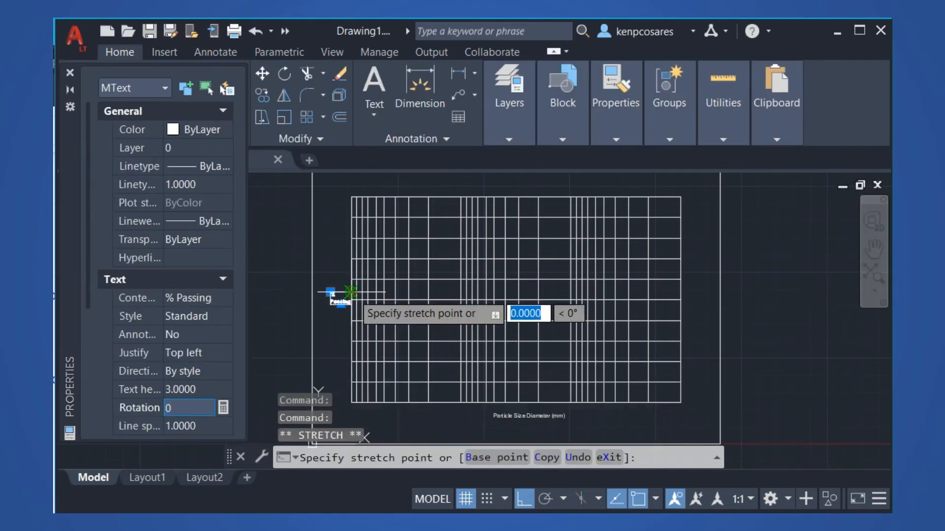
pyautogui.scroll(2, 344, 293)
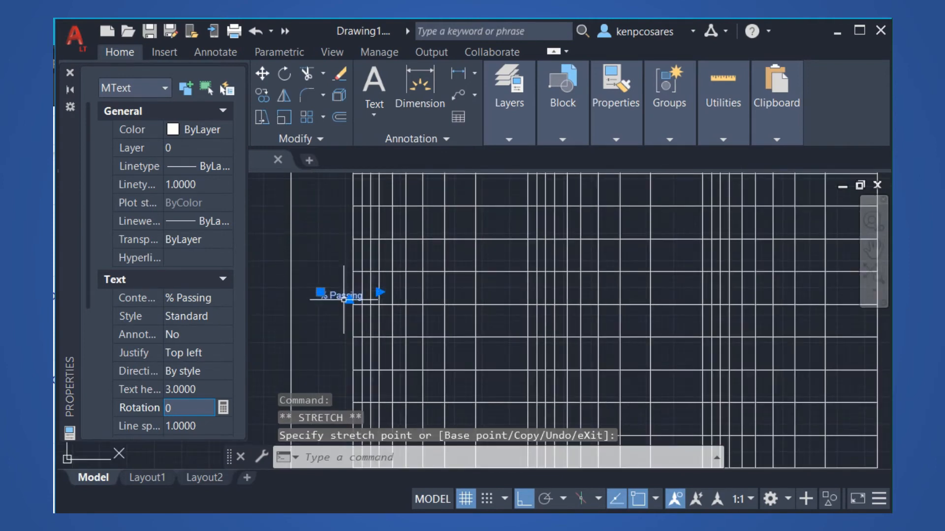
# - Rotate the "% Passing" label by 90° so it reads vertically along the graph's left side
pyautogui.write('ro')
pyautogui.press('Return')
pyautogui.click(339, 325)
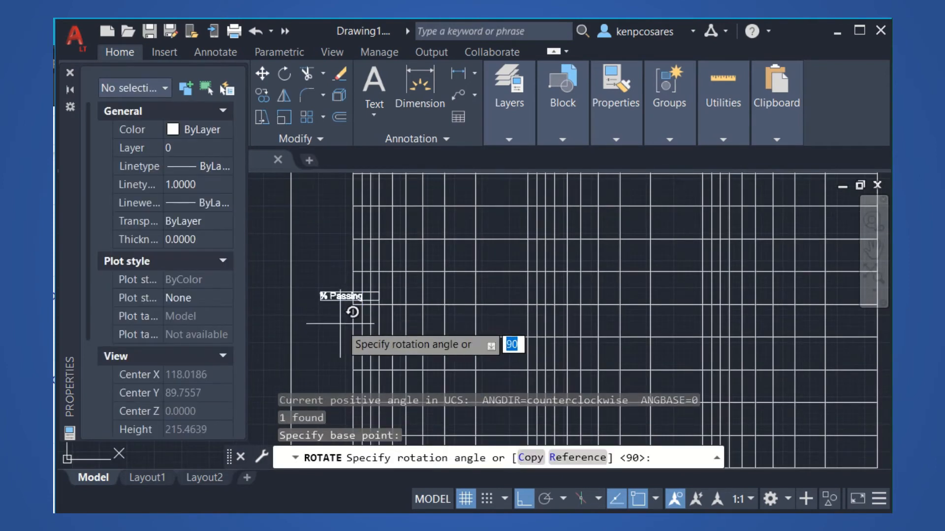
pyautogui.click(334, 261)
# - Move the "% Passing" label horizontally to about midway between the sheet border and the graph frame's left edge
pyautogui.write('m')
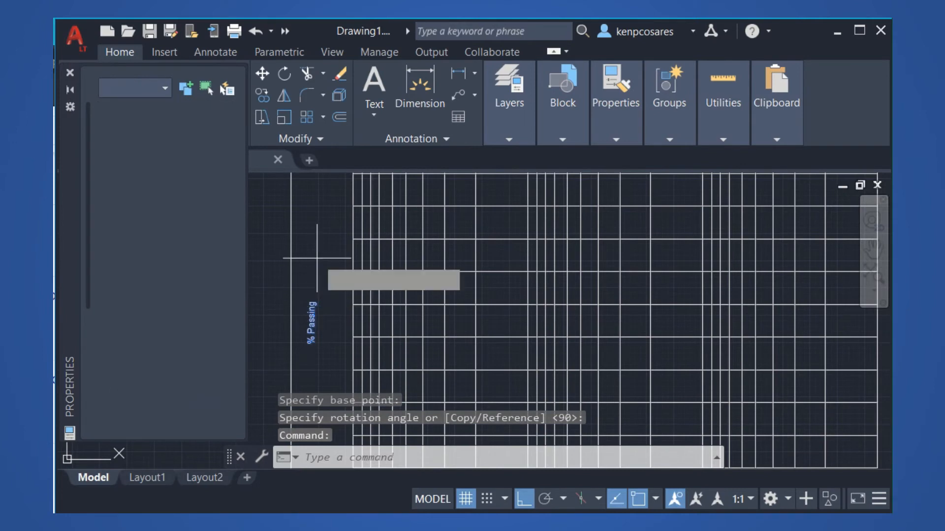
pyautogui.press('Return')
pyautogui.click(318, 237)
pyautogui.scroll(-3, 311, 250)
pyautogui.scroll(2, 348, 270)
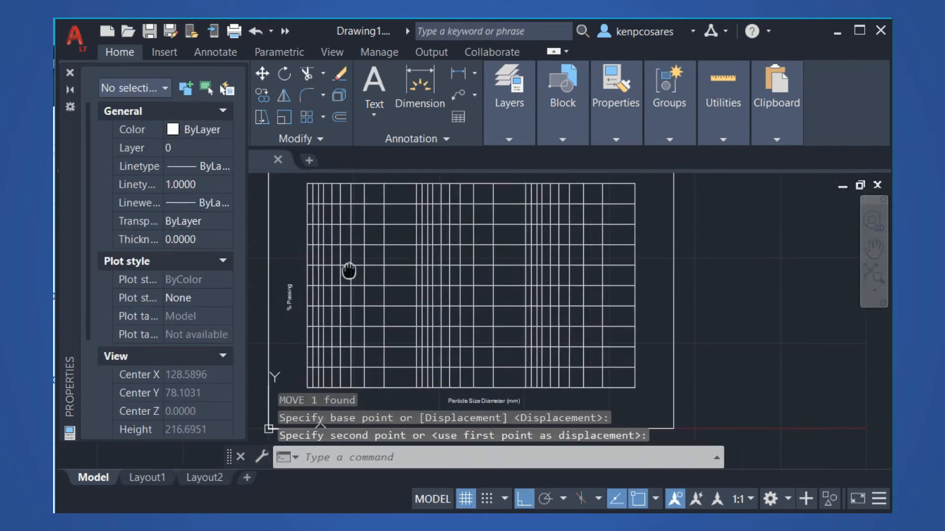
pyautogui.scroll(-3, 345, 270)
pyautogui.scroll(1, 389, 304)
pyautogui.moveTo(388, 304); pyautogui.dragTo(408, 311, button='middle')
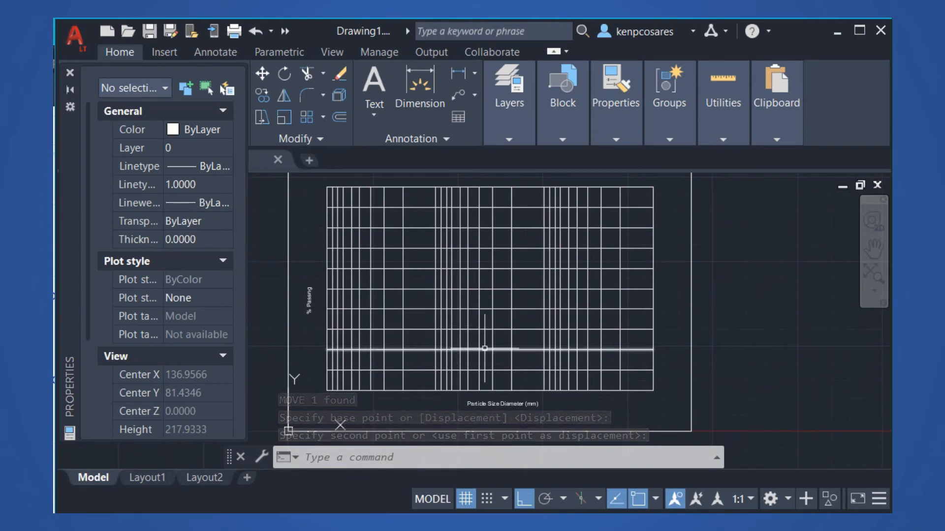
# - Add the multiline text "10" just below the graph frame's lower-left corner as the first scale value
pyautogui.scroll(2, 379, 338)
pyautogui.moveTo(361, 353)
pyautogui.mouseDown(button='middle')
pyautogui.moveTo(354, 371)
pyautogui.moveTo(313, 389)
pyautogui.mouseUp(button='middle')
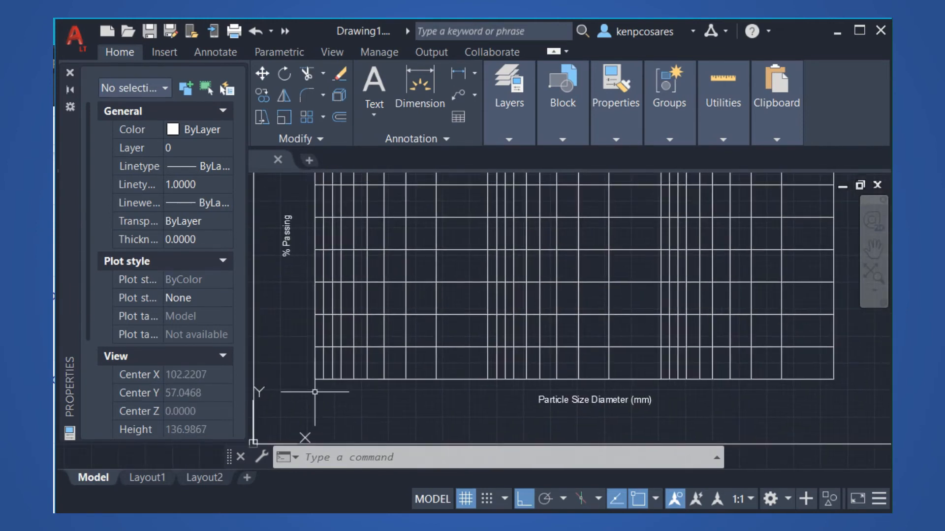
pyautogui.write('mt')
pyautogui.press('Return')
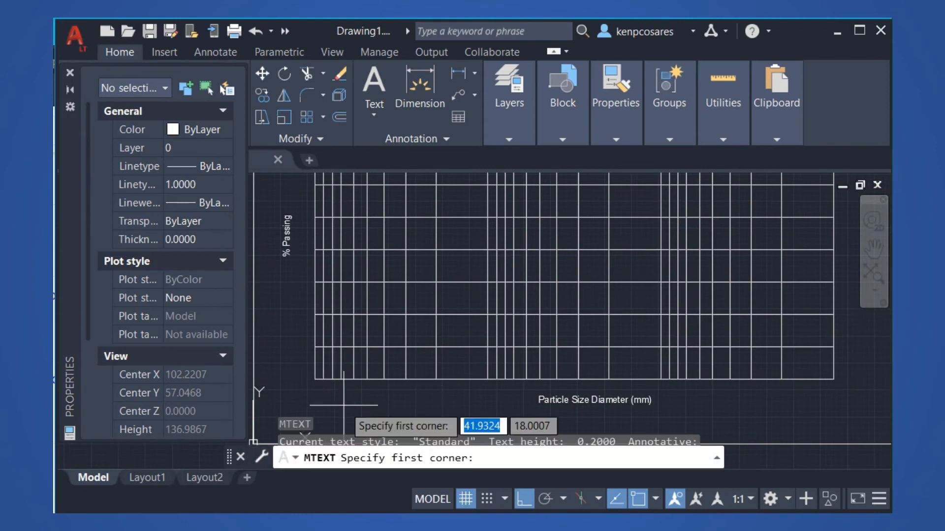
pyautogui.click(315, 379)
pyautogui.click(494, 394)
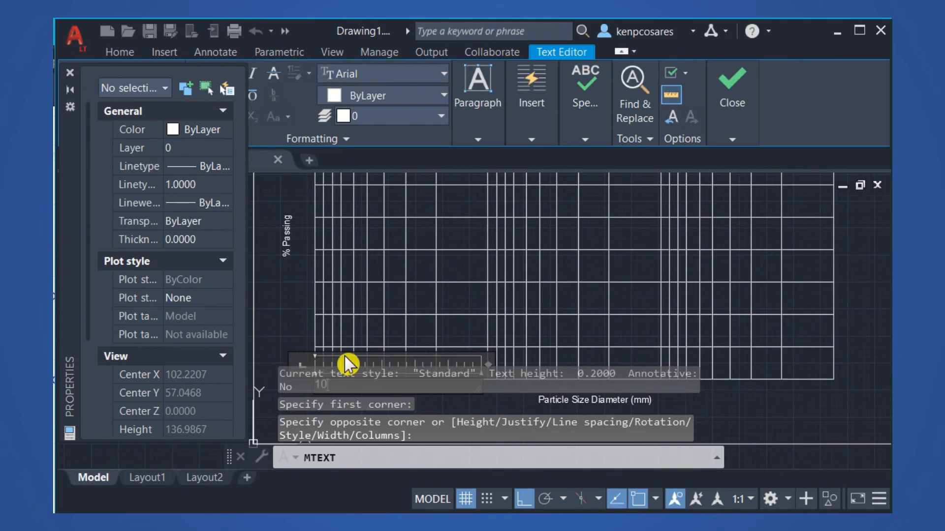
pyautogui.click(323, 316)
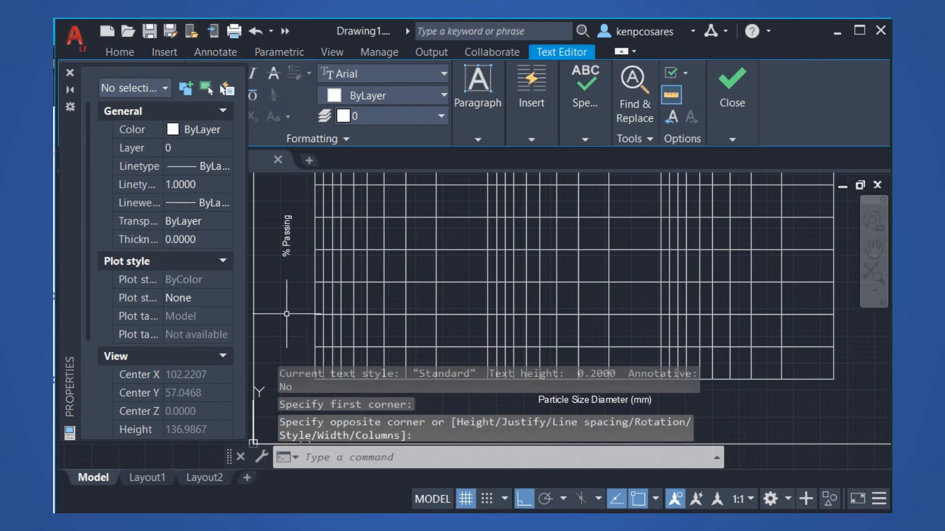
# - Set the text height of the "10" at the graph's lower-left corner to 3
pyautogui.scroll(4, 315, 264)
pyautogui.scroll(2, 305, 268)
pyautogui.click(293, 280)
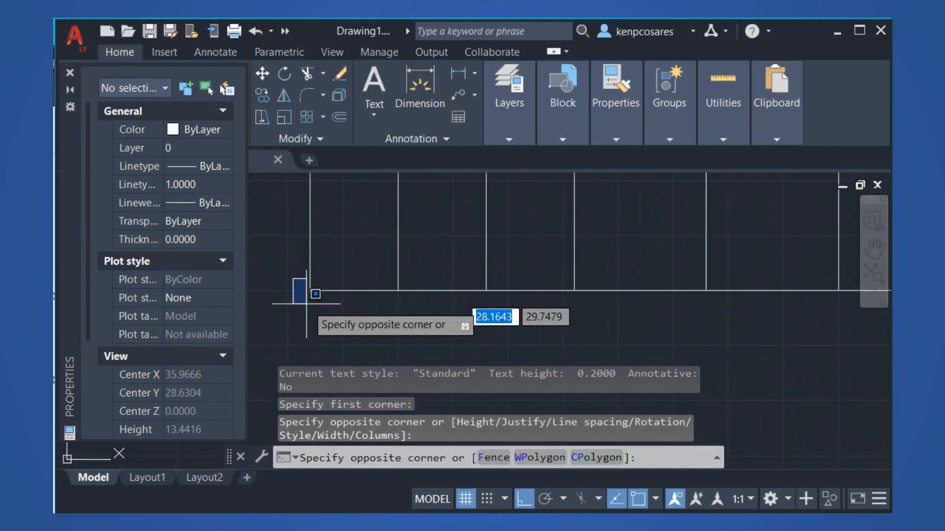
pyautogui.click(313, 302)
pyautogui.click(198, 391)
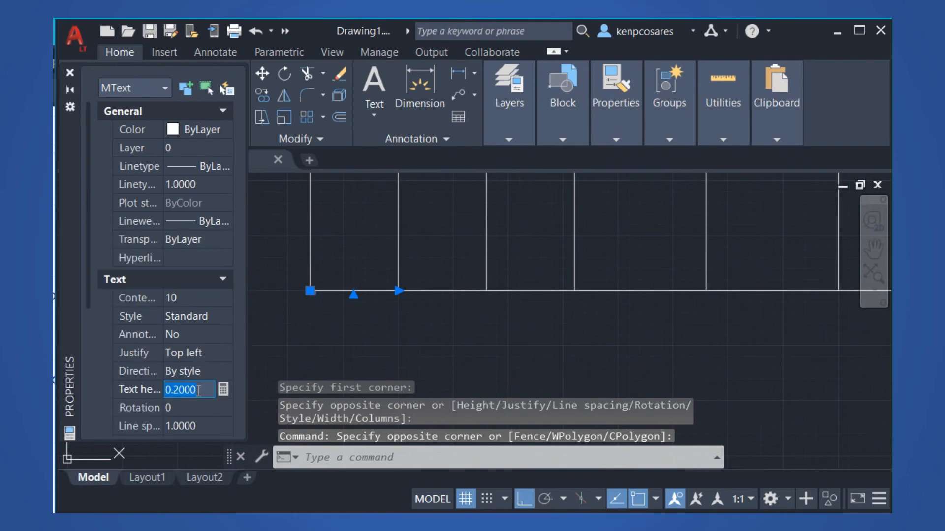
pyautogui.press('Return')
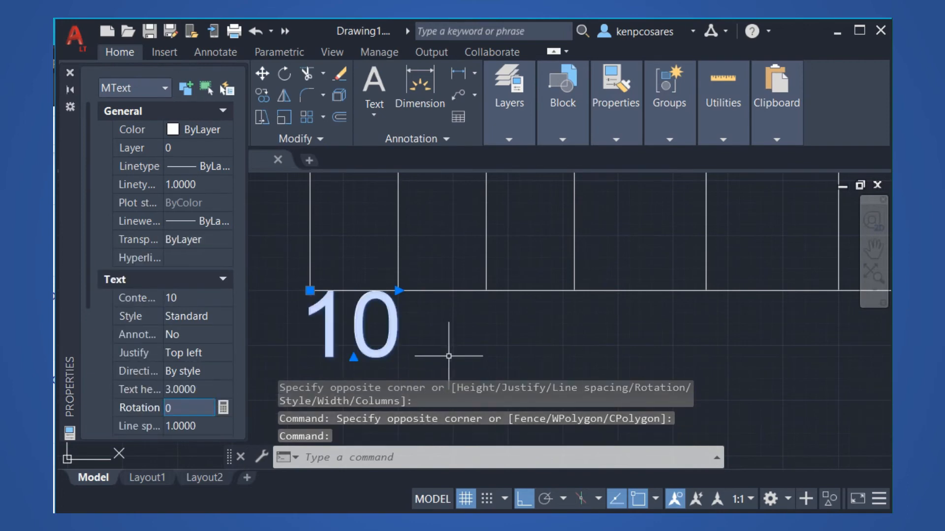
# - Move the "10" label left so it is centred under the graph frame's left edge
pyautogui.press('Escape')
pyautogui.click(443, 348)
pyautogui.click(347, 344)
pyautogui.scroll(-2, 463, 353)
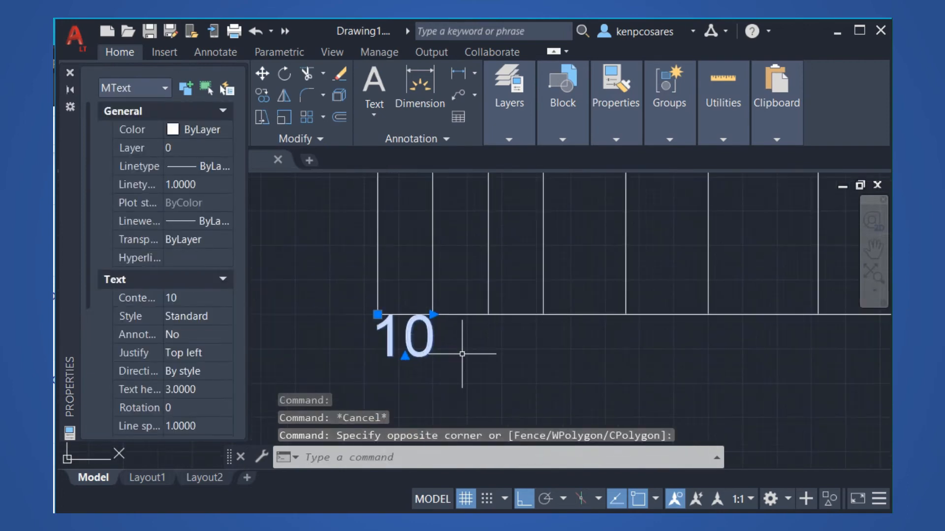
pyautogui.write('m')
pyautogui.press('Return')
pyautogui.click(491, 383)
pyautogui.click(460, 383)
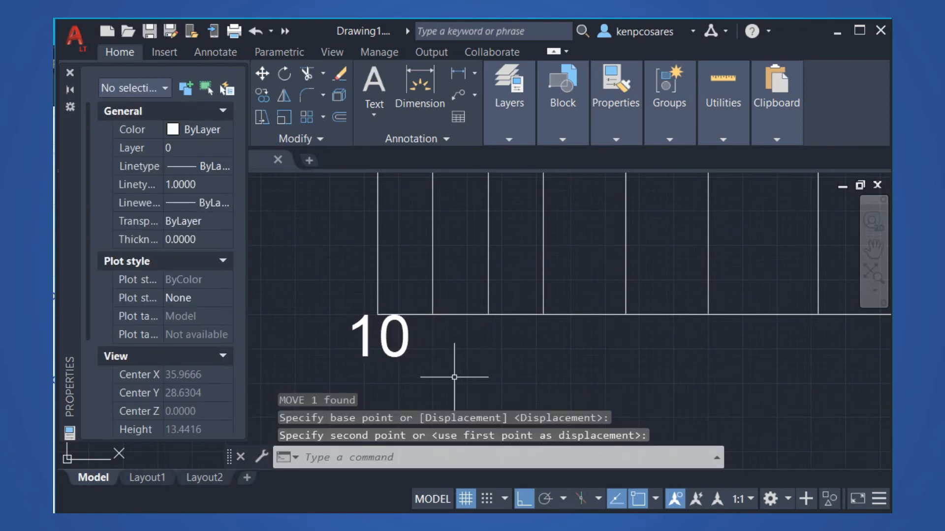
# - Move the "10" label down by about 1.2 mm to leave a gap below the graph's bottom line
pyautogui.click(434, 363)
pyautogui.click(349, 336)
pyautogui.write('m')
pyautogui.press('Return')
pyautogui.click(465, 372)
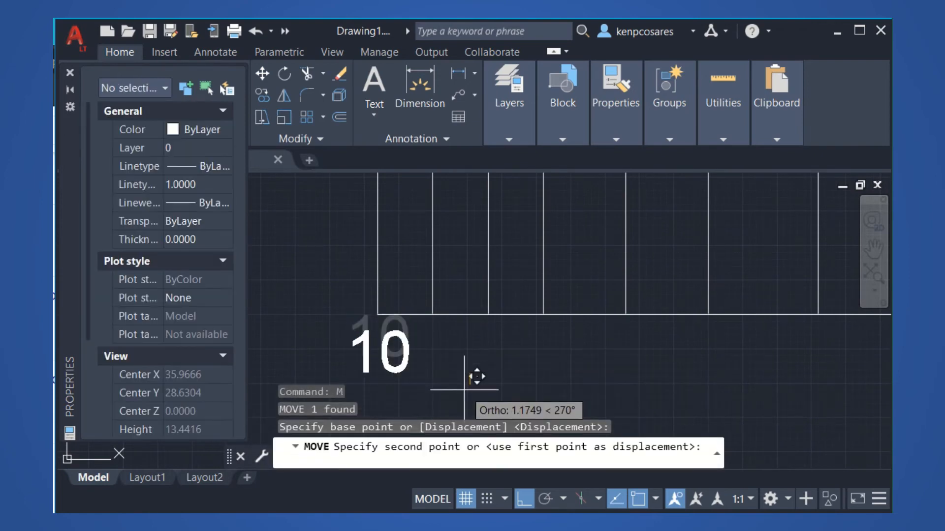
pyautogui.click(465, 389)
# - Copy the "10" label to the clipboard with the graph frame's lower-left corner as its base point
pyautogui.scroll(-2, 314, 287)
pyautogui.moveTo(371, 333); pyautogui.dragTo(373, 353, button='middle')
pyautogui.click(370, 352)
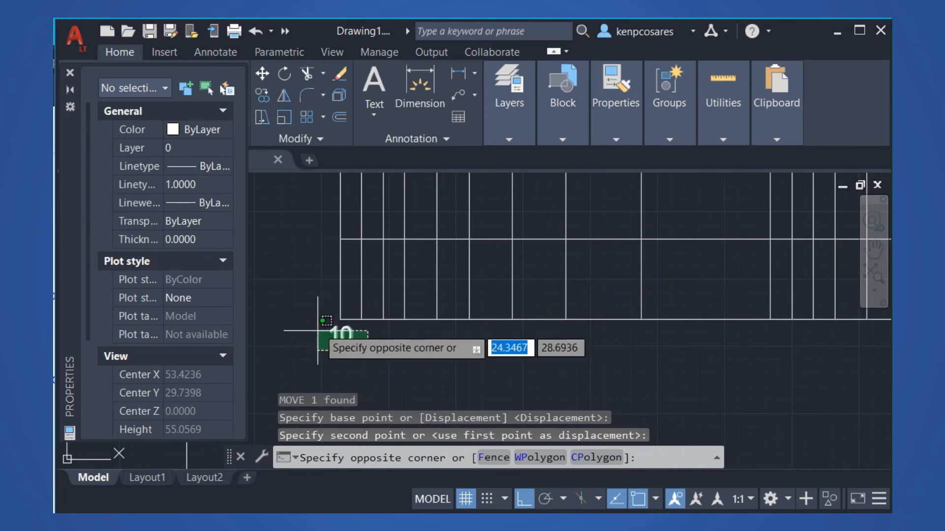
pyautogui.click(319, 343)
pyautogui.click(370, 357)
pyautogui.click(327, 334)
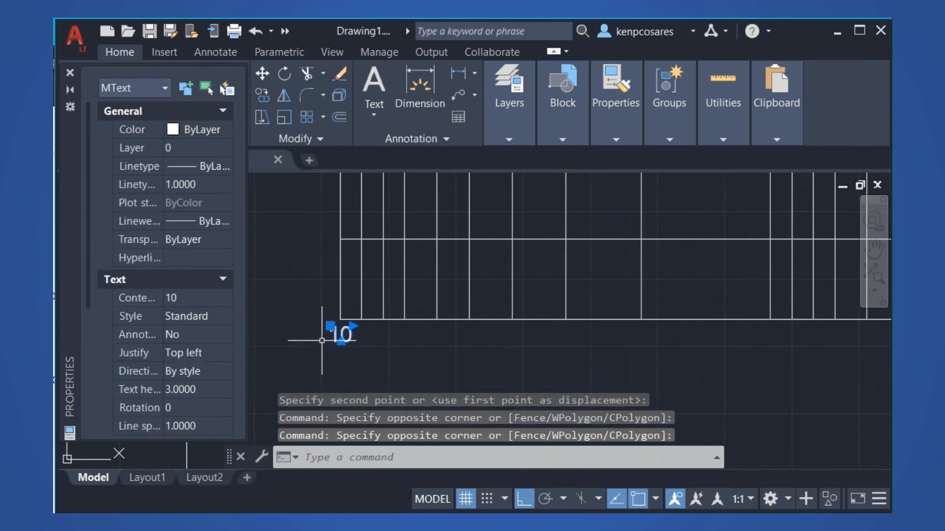
pyautogui.hotkey('ctrl', 'shift', 'c')
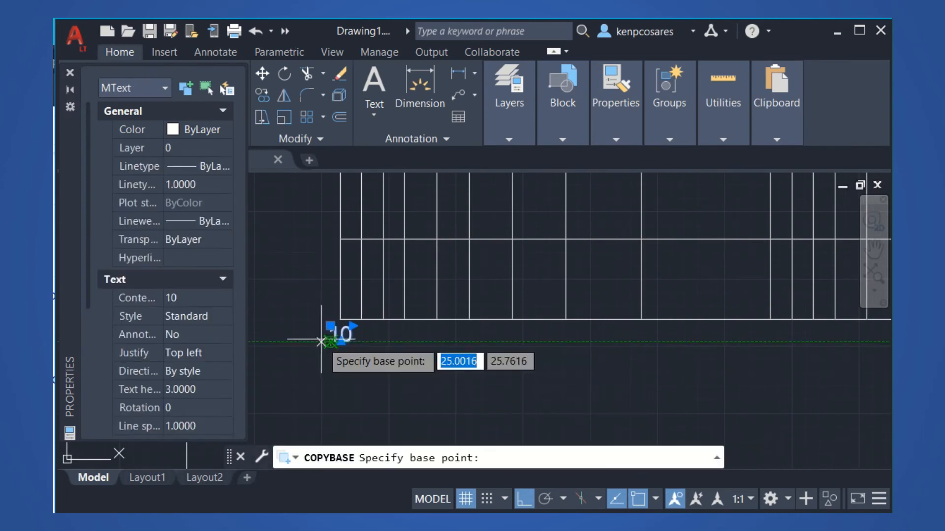
pyautogui.click(341, 320)
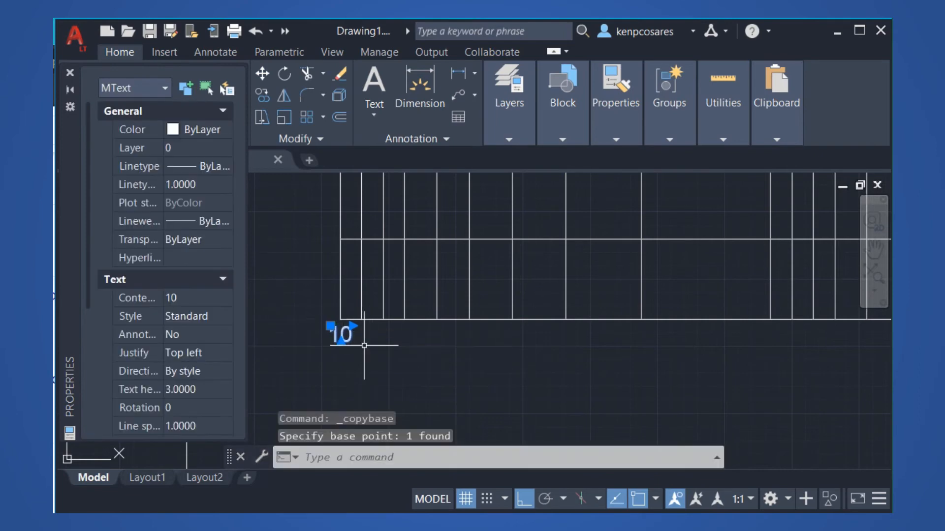
# - Try a pasted copy of the "10" label under the last inner log line of the first column, and erase it
pyautogui.scroll(-2, 409, 351)
pyautogui.moveTo(408, 351); pyautogui.dragTo(384, 371, button='middle')
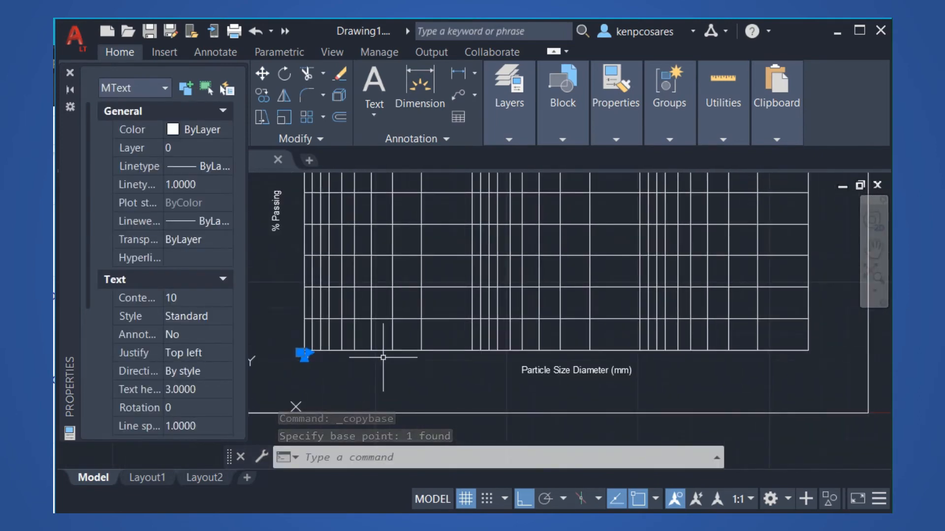
pyautogui.hotkey('ctrl', 'v')
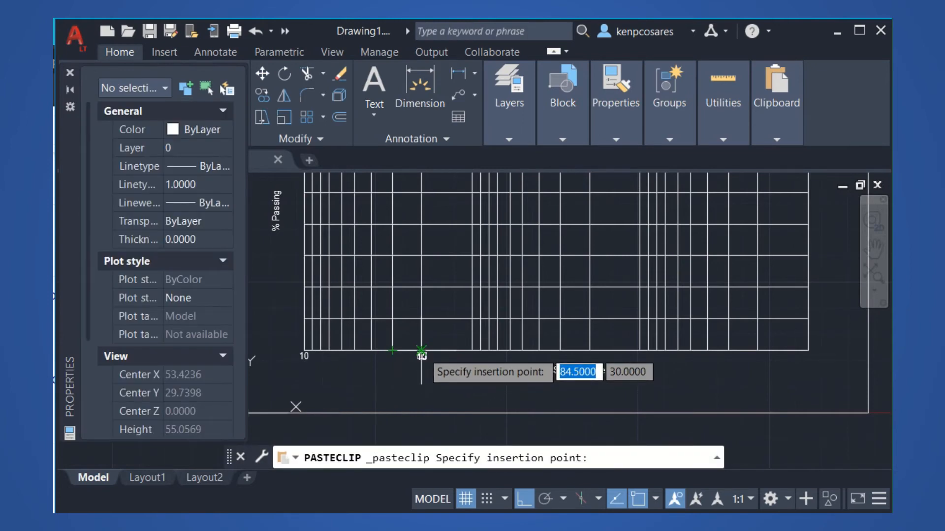
pyautogui.click(421, 350)
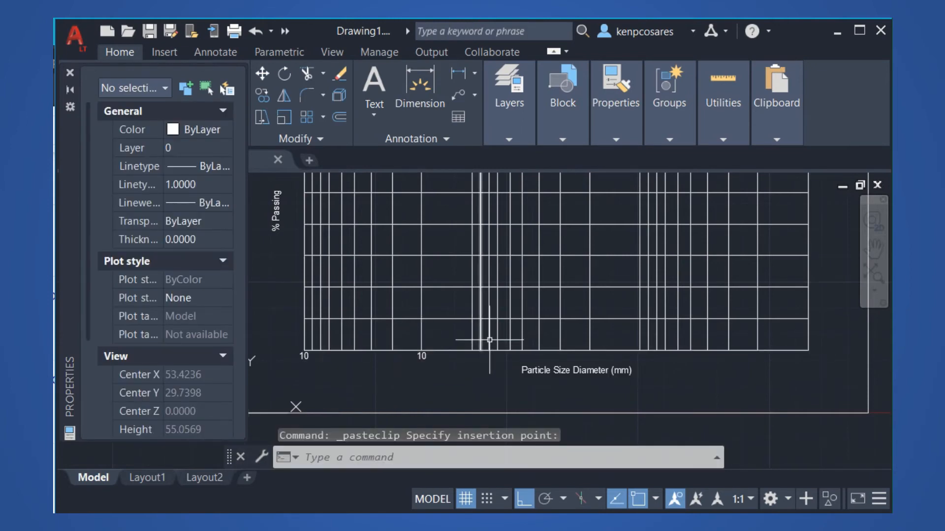
pyautogui.scroll(2, 445, 363)
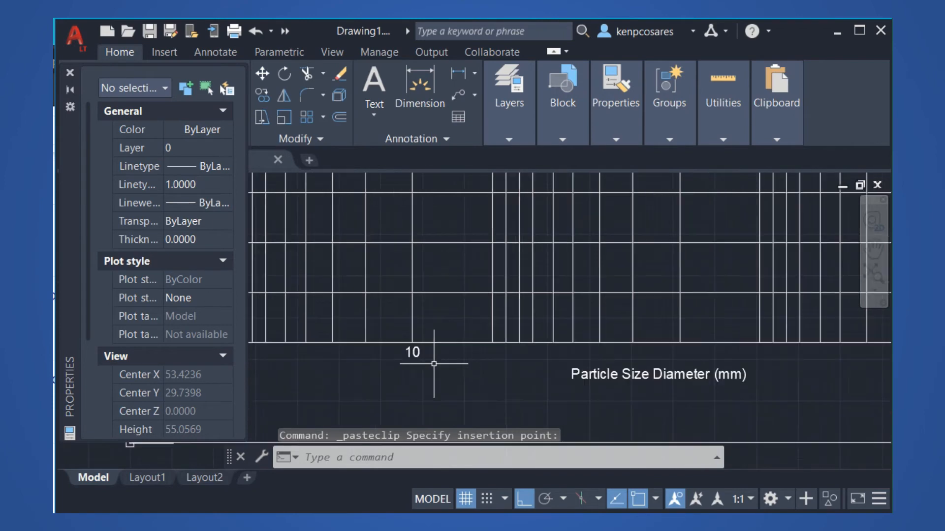
pyautogui.click(428, 366)
pyautogui.click(390, 355)
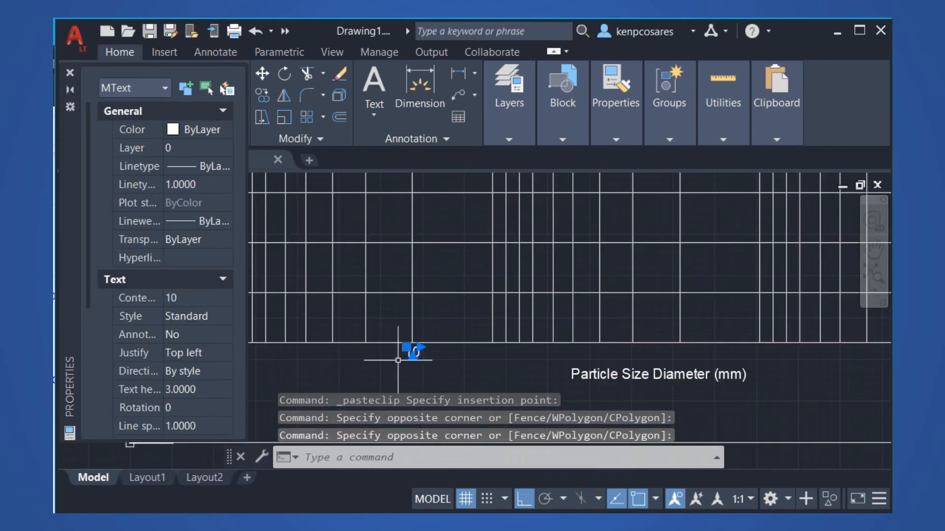
pyautogui.press('Delete')
# - Paste a copy of the "10" label at the bottom of the line dividing the first and second columns
pyautogui.scroll(-2, 458, 363)
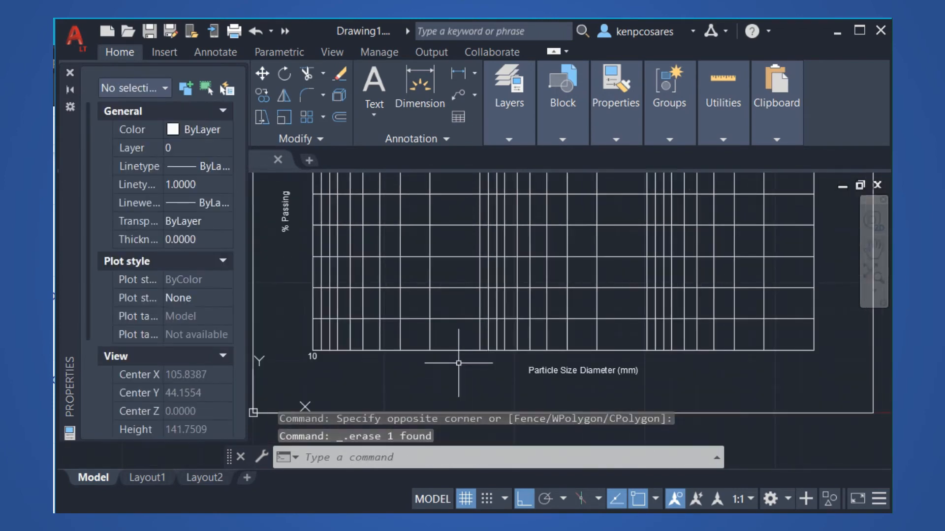
pyautogui.hotkey('ctrl', 'v')
pyautogui.click(480, 354)
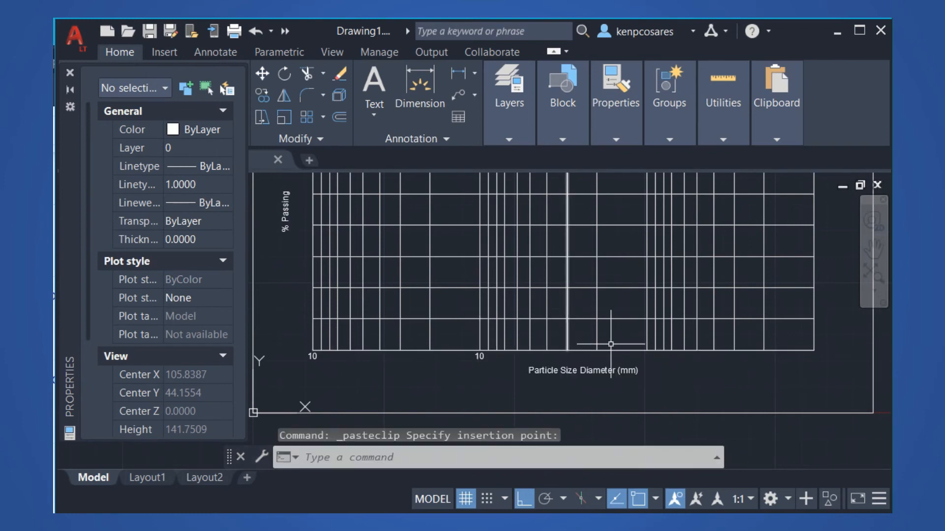
# - Paste copies of the "10" label at the bottom of the line dividing the second and third columns and of the graph's right edge
pyautogui.moveTo(610, 344); pyautogui.dragTo(584, 340, button='middle')
pyautogui.hotkey('ctrl', 'v')
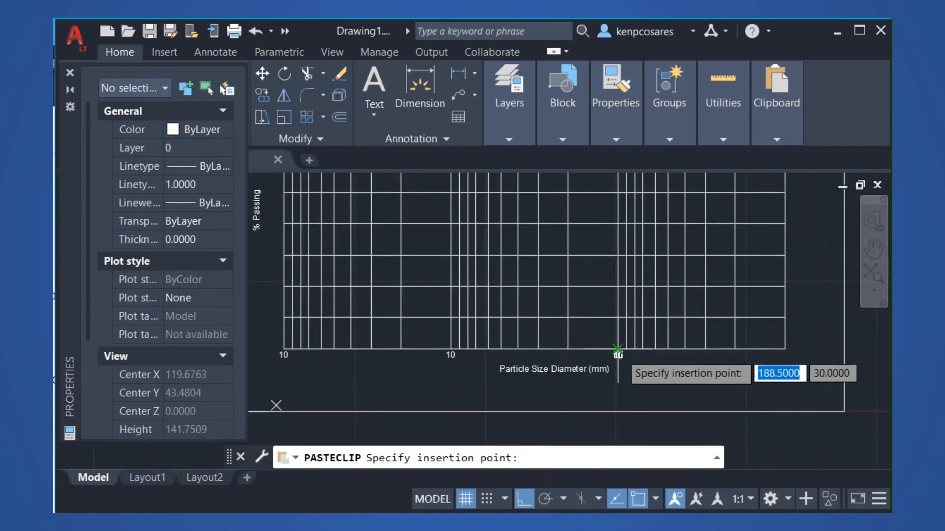
pyautogui.click(617, 354)
pyautogui.hotkey('ctrl', 'v')
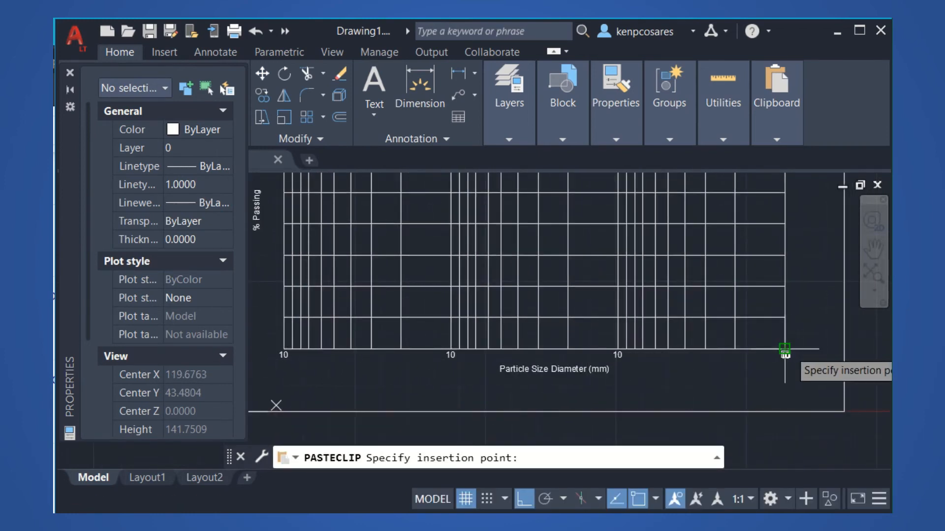
pyautogui.click(788, 355)
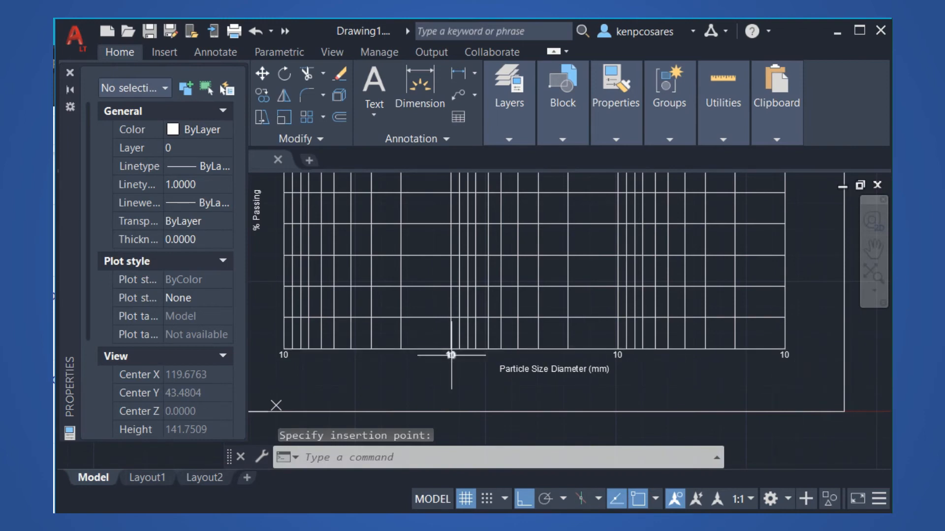
# - Change the three copied x-axis labels, from left to right, to 1, 0.1 and 0.01
pyautogui.doubleClick(450, 355)
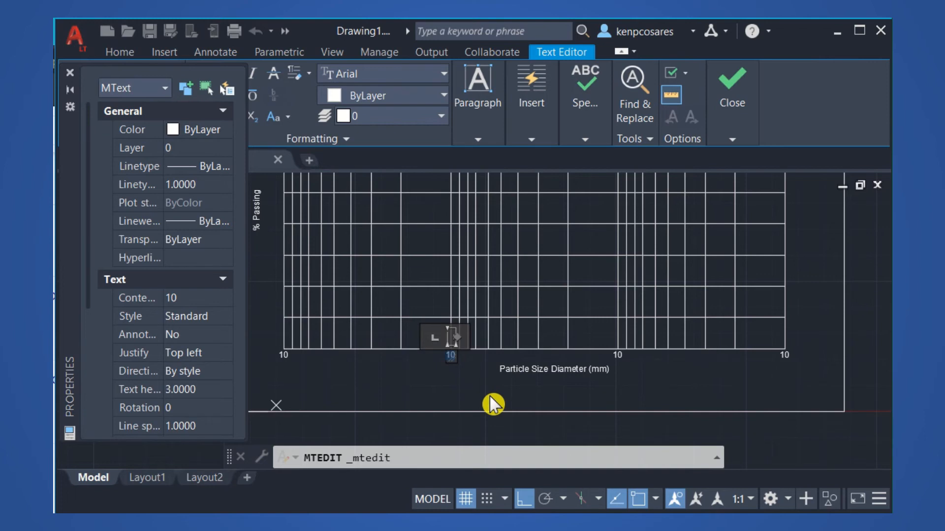
pyautogui.click(494, 405)
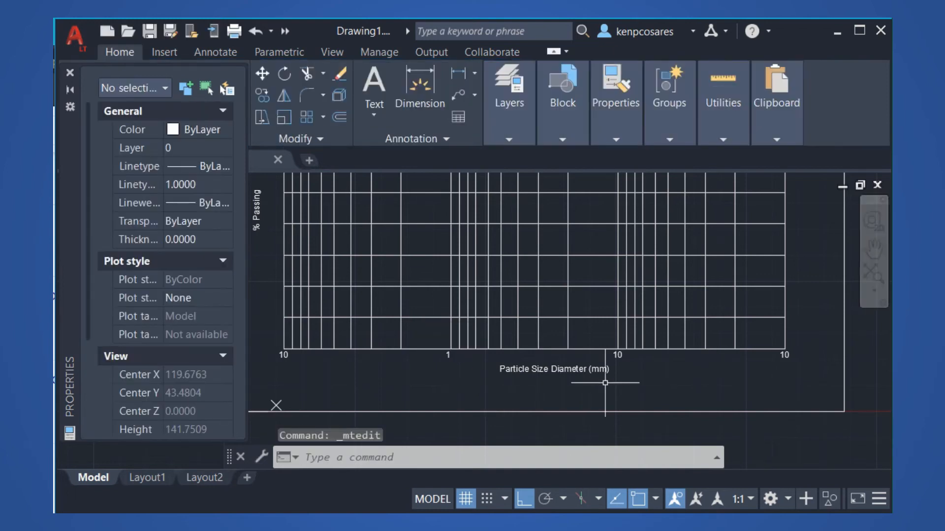
pyautogui.click(617, 353)
pyautogui.doubleClick(618, 354)
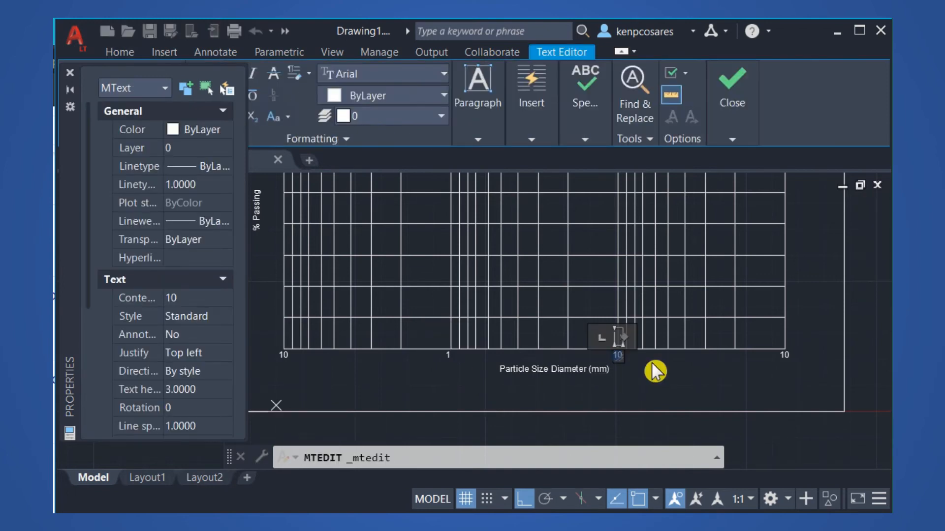
pyautogui.click(651, 368)
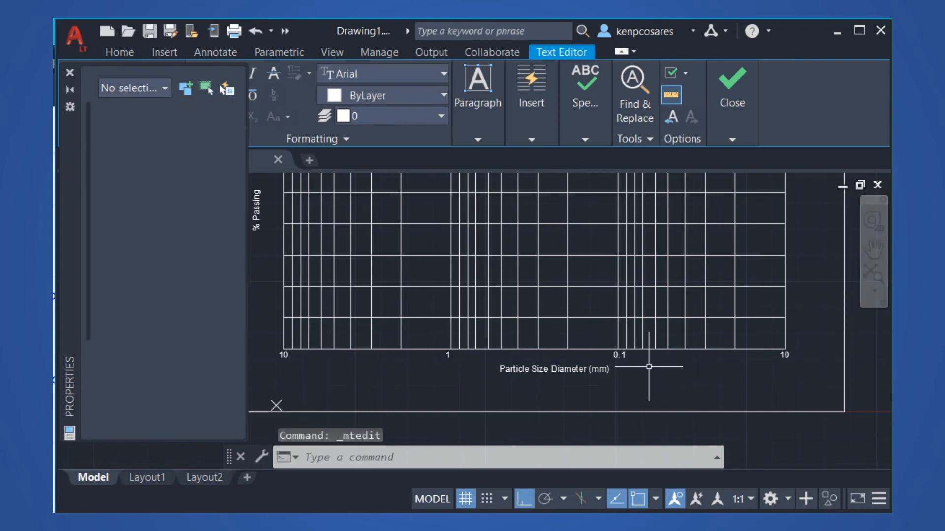
pyautogui.click(785, 354)
pyautogui.doubleClick(785, 355)
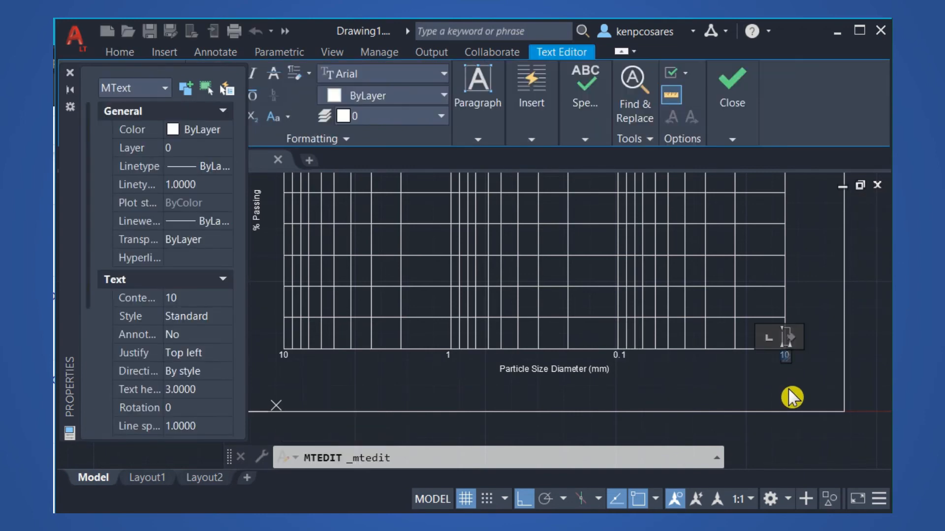
pyautogui.press('Escape')
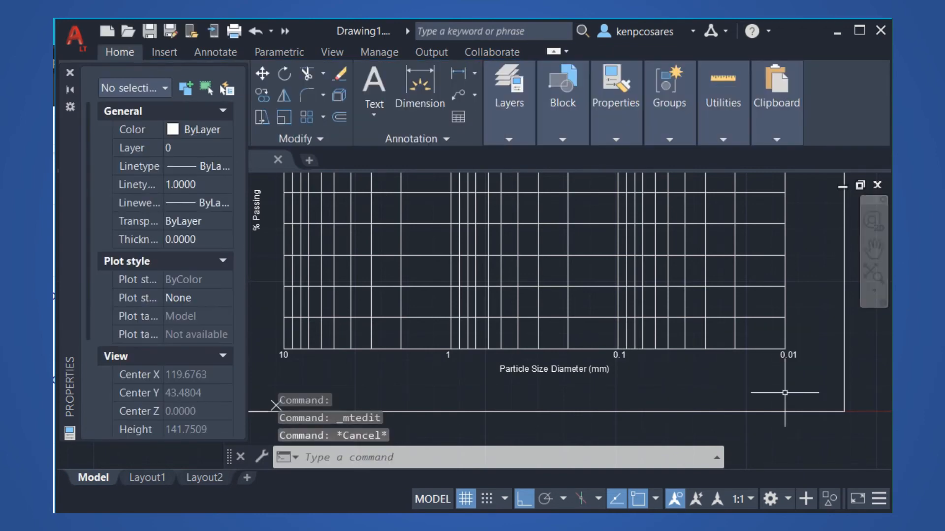
# - Move the "1" label slightly to the right to center it under the line dividing the first and second columns
pyautogui.scroll(3, 488, 371)
pyautogui.click(427, 325)
pyautogui.click(356, 314)
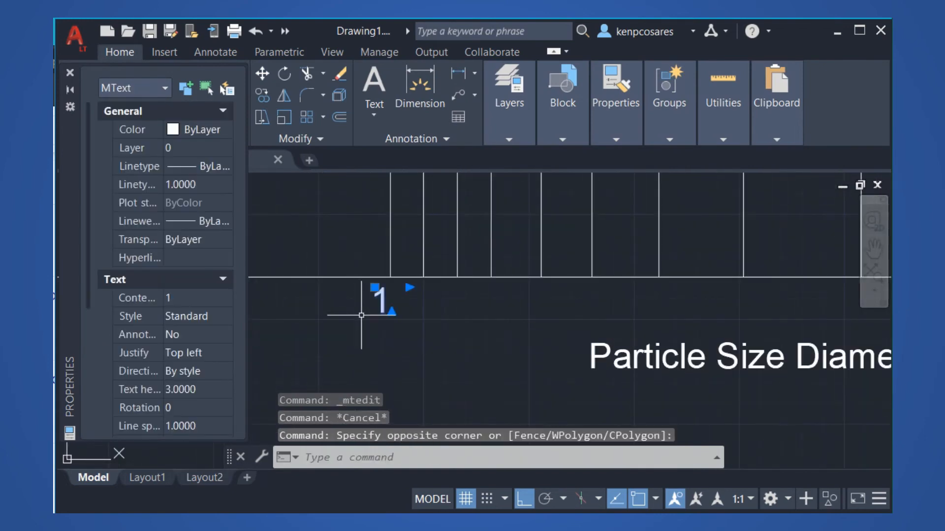
pyautogui.write('M')
pyautogui.press('Return')
pyautogui.click(414, 333)
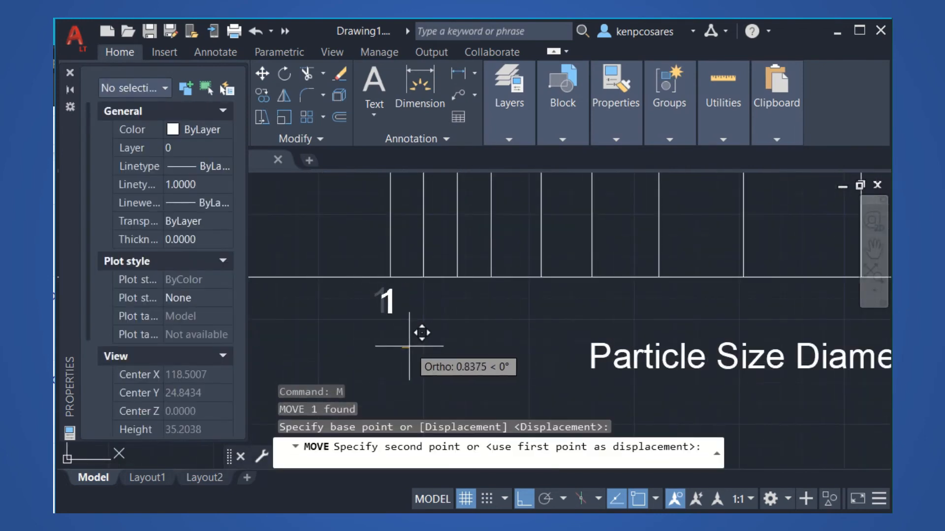
pyautogui.click(400, 341)
pyautogui.scroll(-5, 403, 335)
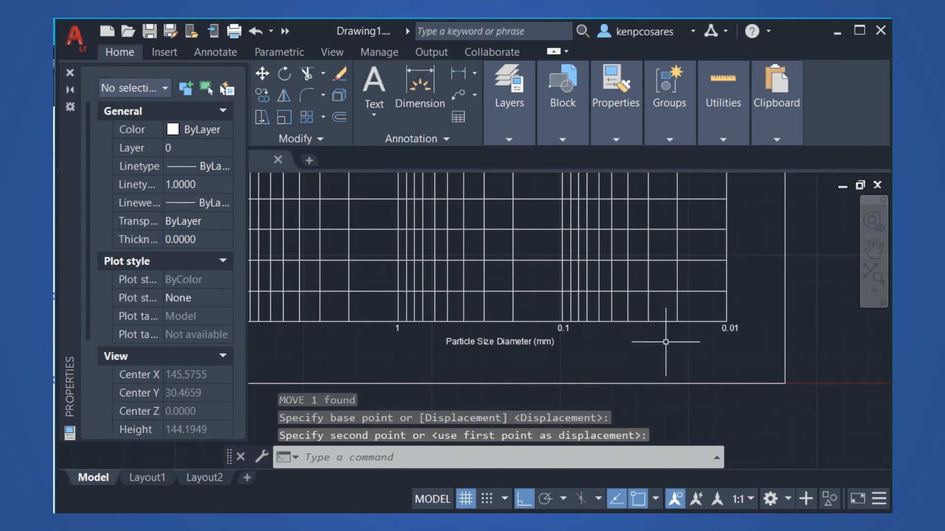
pyautogui.scroll(-3, 669, 347)
pyautogui.press('Escape')
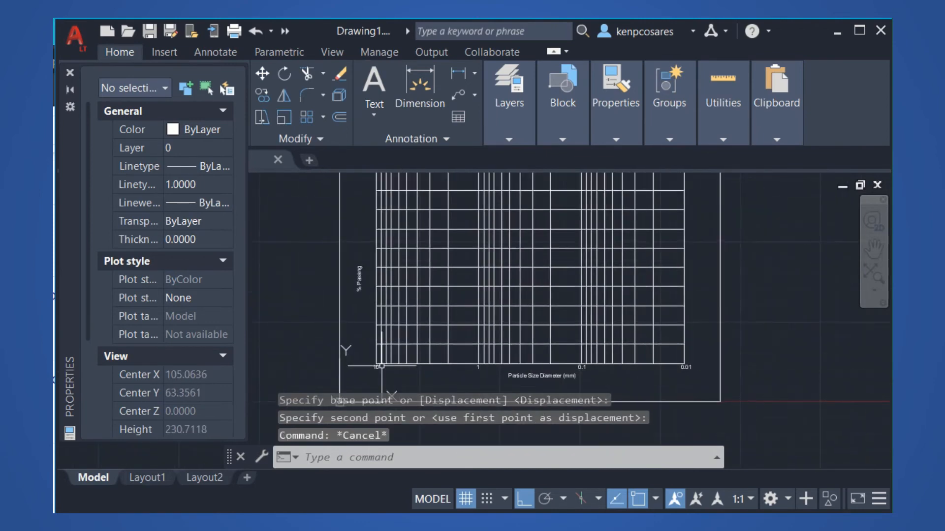
# - Color the four vertical lines bounding the three log columns green
pyautogui.click(376, 347)
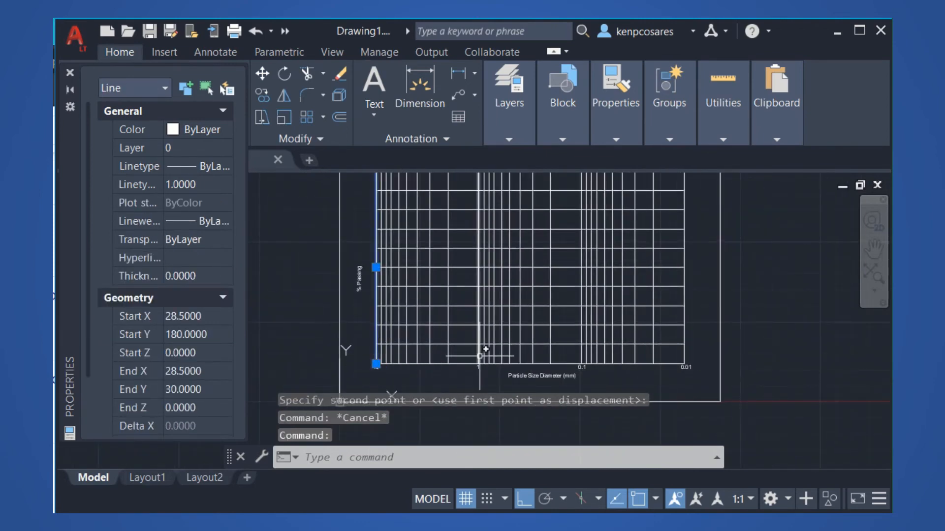
pyautogui.click(479, 354)
pyautogui.click(581, 354)
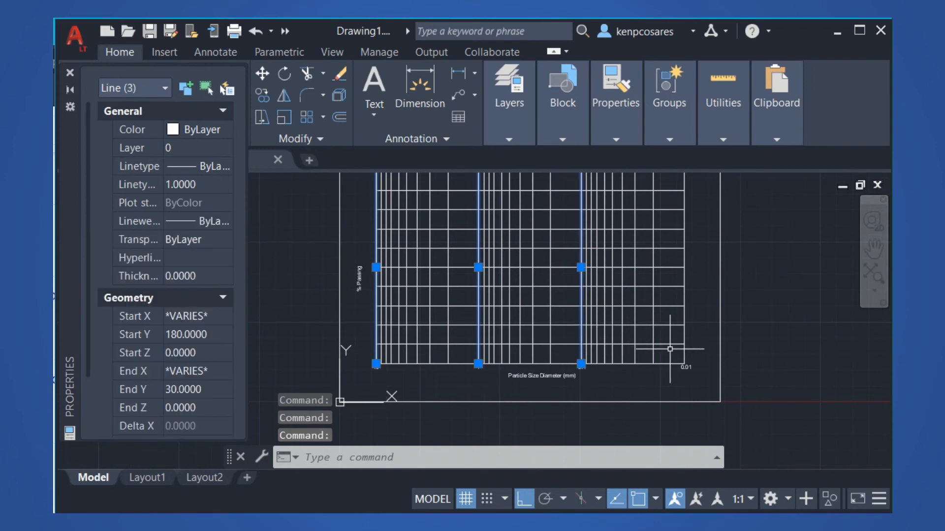
pyautogui.click(684, 362)
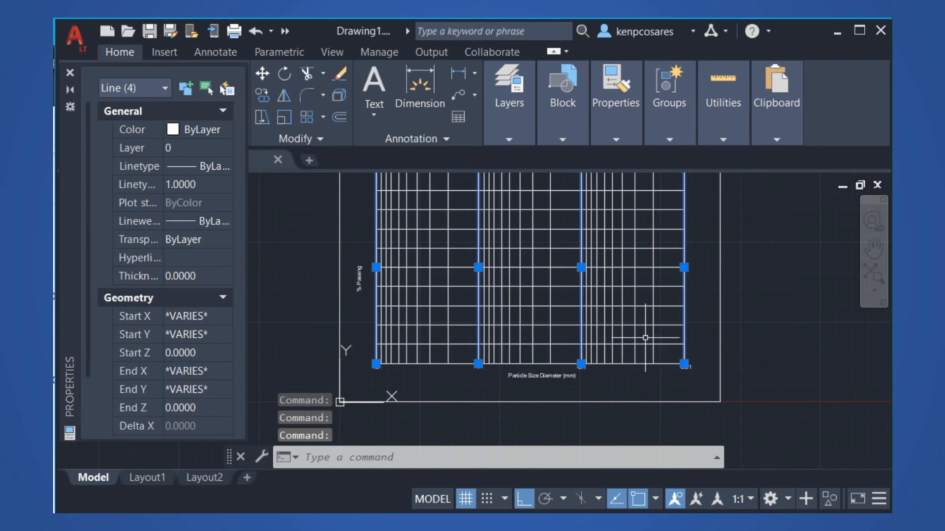
pyautogui.moveTo(646, 299); pyautogui.dragTo(644, 331, button='middle')
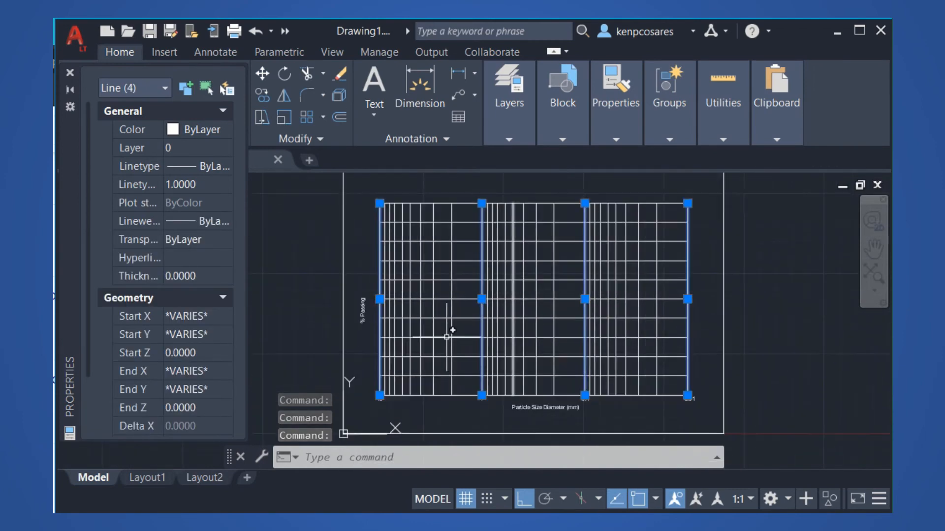
pyautogui.click(194, 131)
pyautogui.click(194, 134)
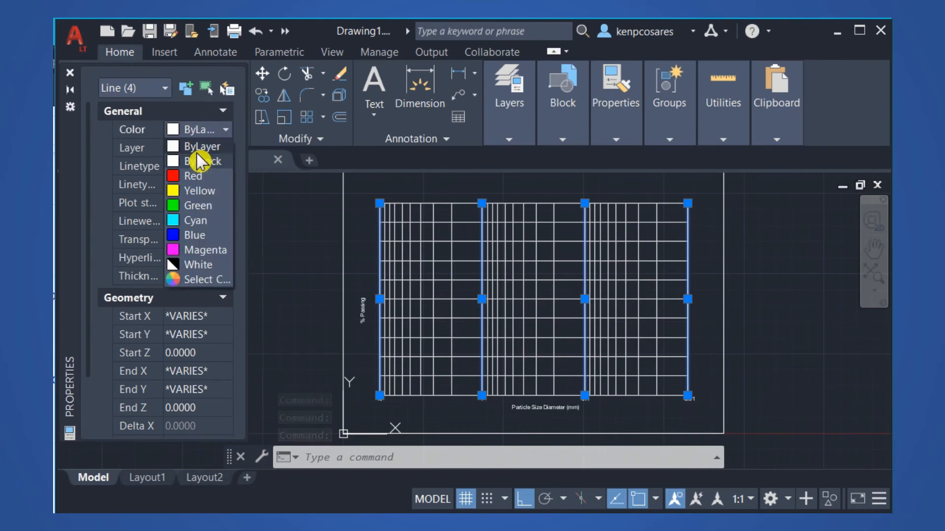
pyautogui.click(203, 204)
pyautogui.press('Escape')
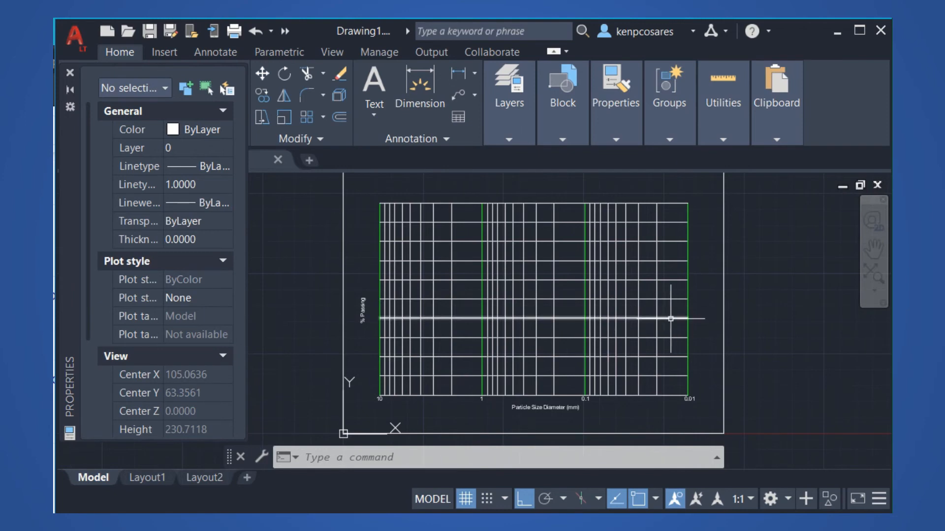
# - Zoom to the drawing's extents and close the Properties palette to free the drawing area
pyautogui.moveTo(668, 308)
pyautogui.mouseDown(button='middle')
pyautogui.moveTo(658, 327)
pyautogui.moveTo(612, 312)
pyautogui.mouseUp(button='middle')
pyautogui.write('z')
pyautogui.press('Return')
pyautogui.write('e')
pyautogui.press('Return')
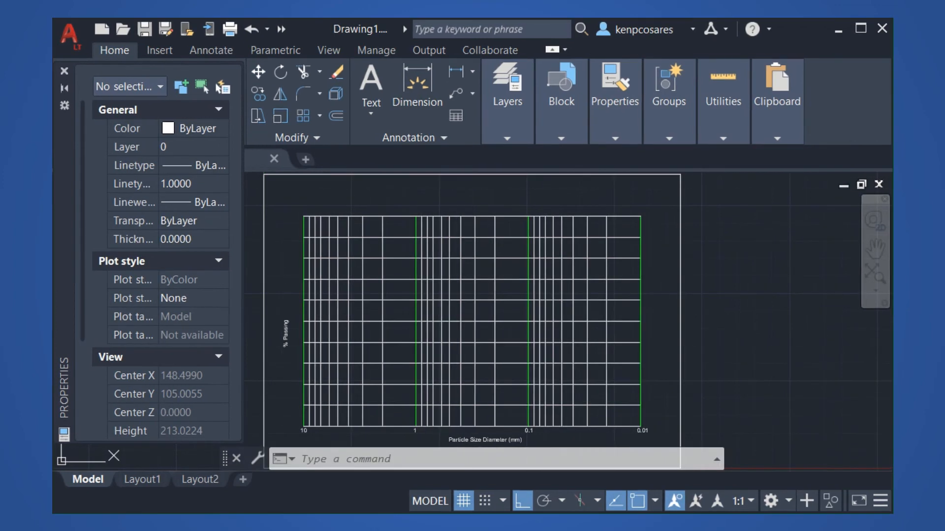
pyautogui.click(67, 75)
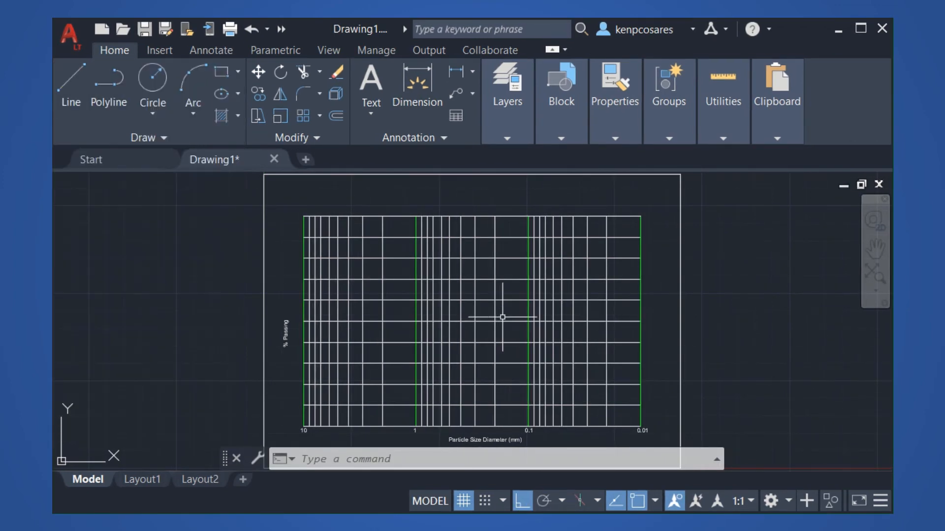
# - Open the Model layout's page setup for modification
pyautogui.scroll(-2, 488, 324)
pyautogui.scroll(2, 488, 325)
pyautogui.scroll(-2, 474, 333)
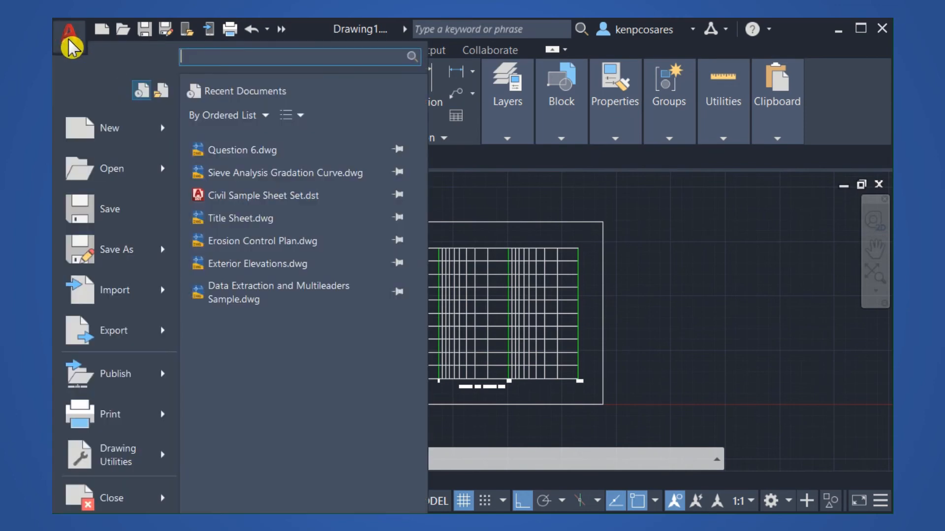
pyautogui.click(69, 40)
pyautogui.moveTo(129, 414)
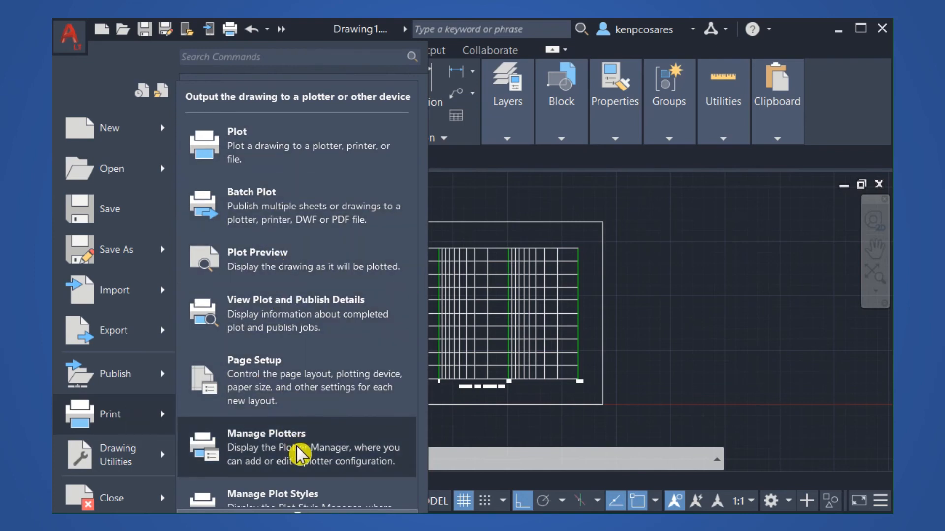
pyautogui.click(280, 388)
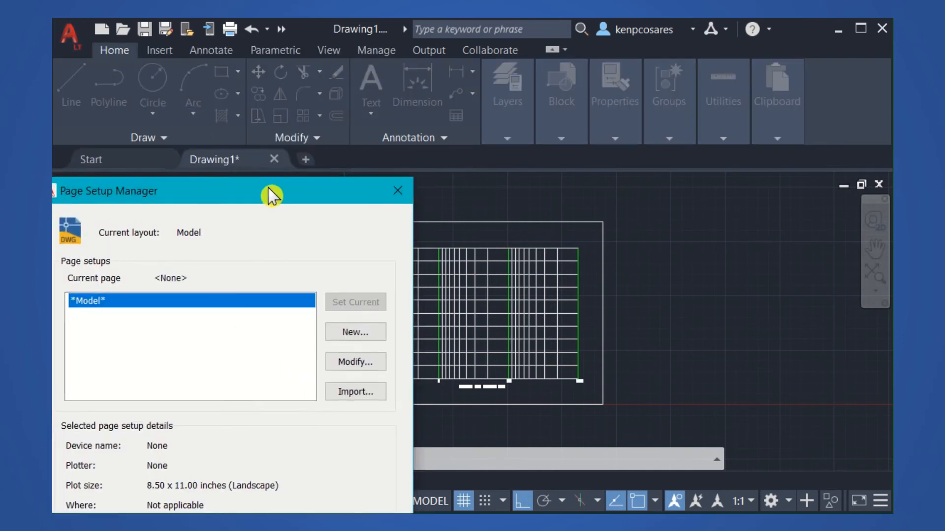
pyautogui.moveTo(272, 196); pyautogui.dragTo(435, 79)
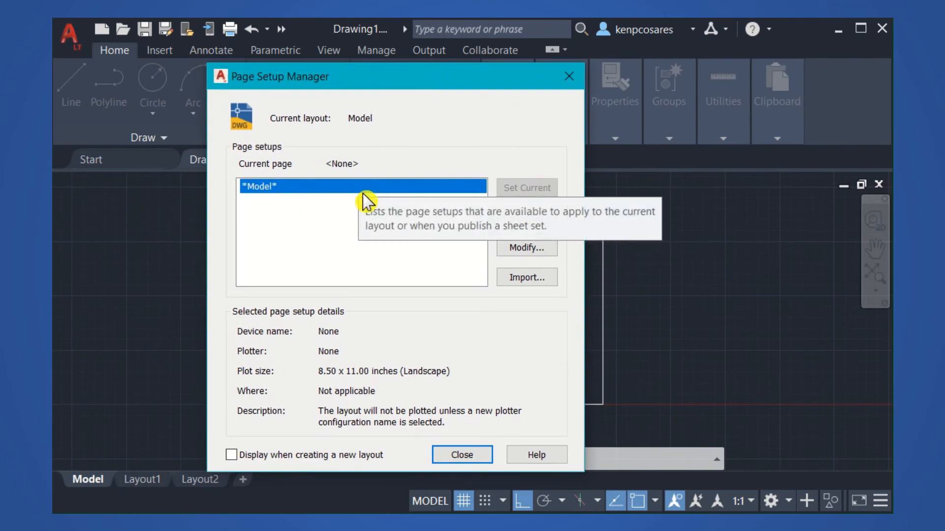
pyautogui.click(517, 248)
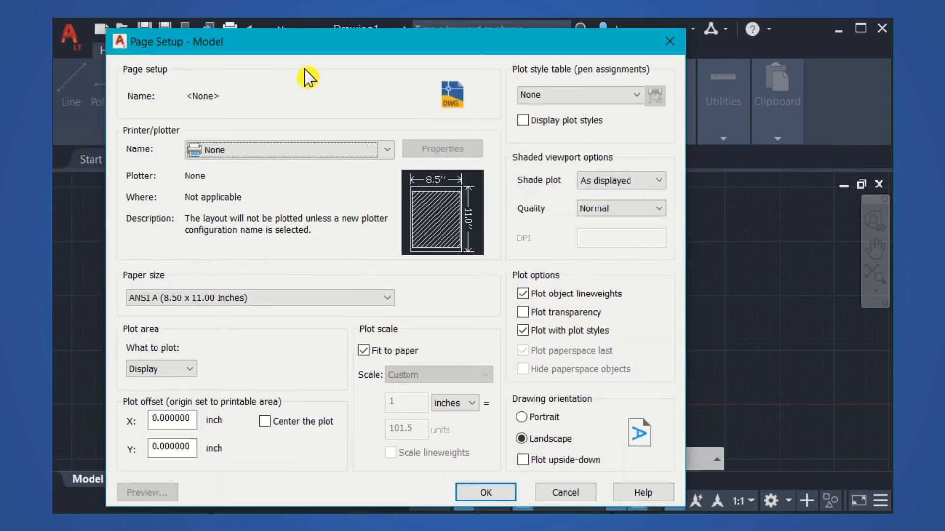
pyautogui.moveTo(344, 42); pyautogui.dragTo(364, 36)
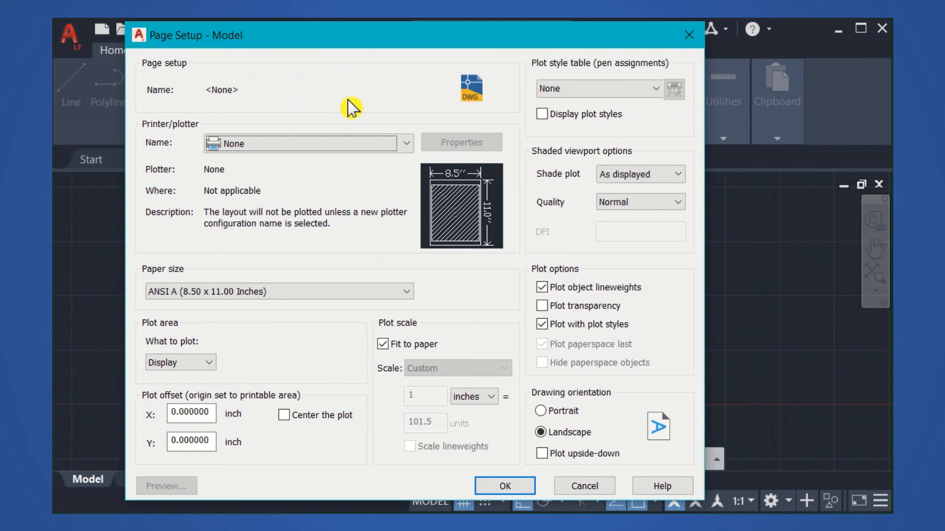
# - Set the plotter to DWG To PDF.pc3 and the paper size to ISO A4 (297.00 x 210.00 MM)
pyautogui.click(253, 146)
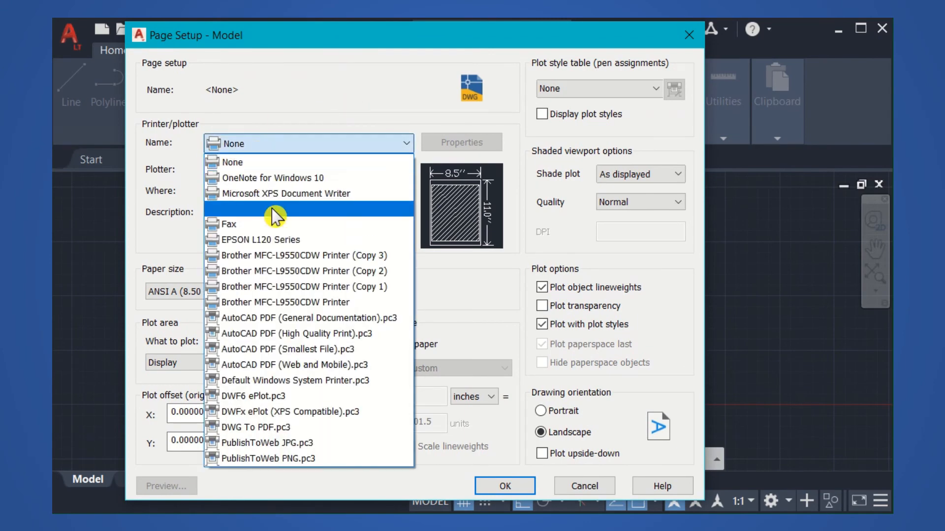
pyautogui.click(266, 433)
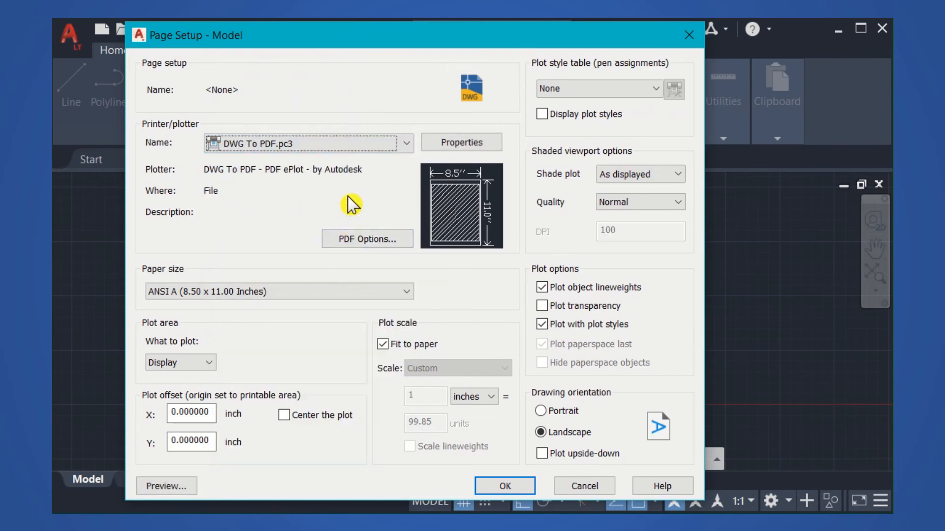
pyautogui.click(200, 293)
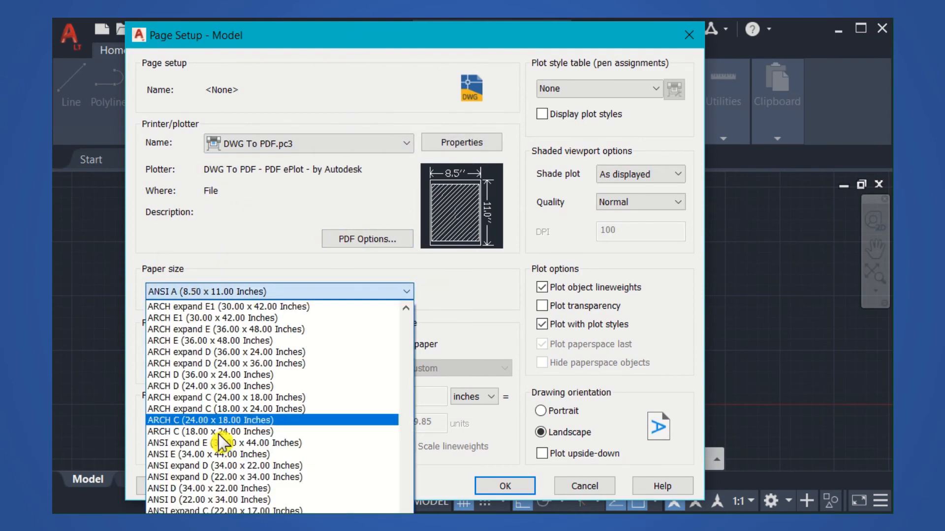
pyautogui.scroll(3, 266, 475)
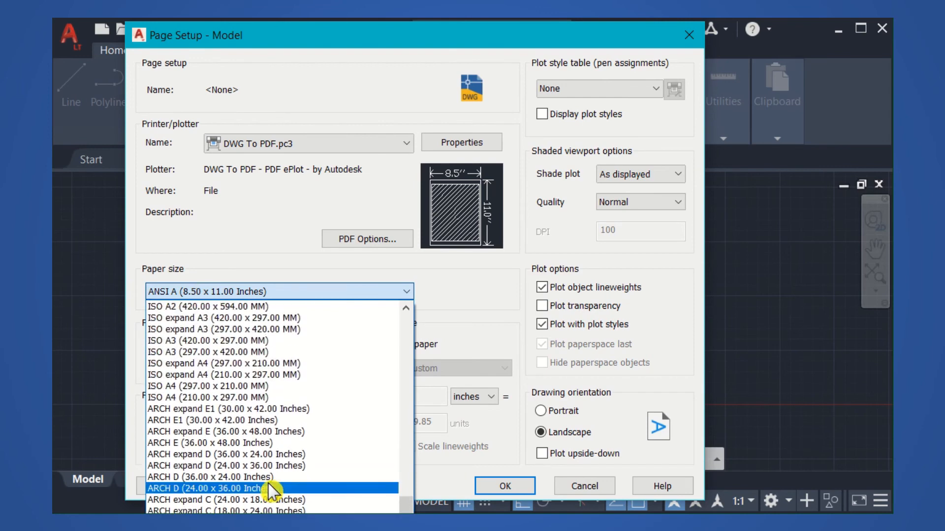
pyautogui.click(243, 387)
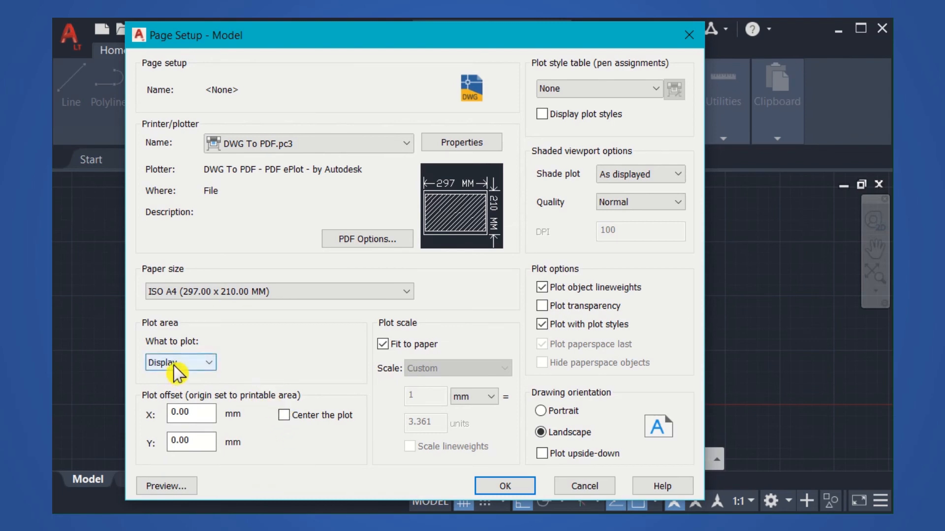
# - Set the plot area to a window spanning opposite corners of the 297 by 210 sheet border and center the plot
pyautogui.click(197, 364)
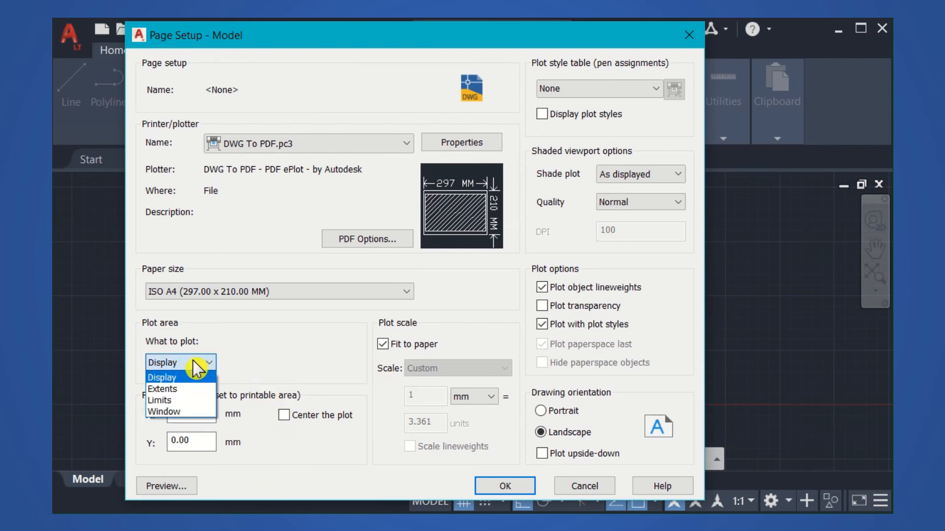
pyautogui.click(190, 411)
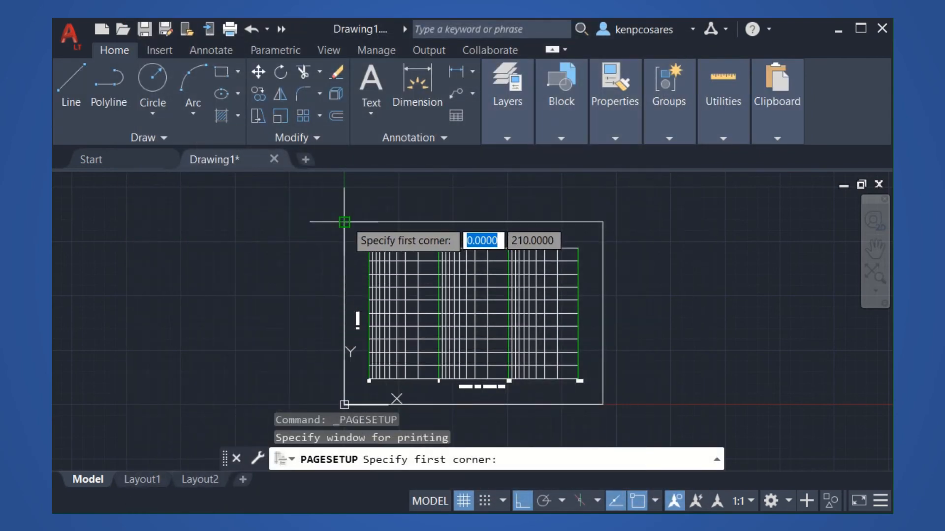
pyautogui.click(344, 222)
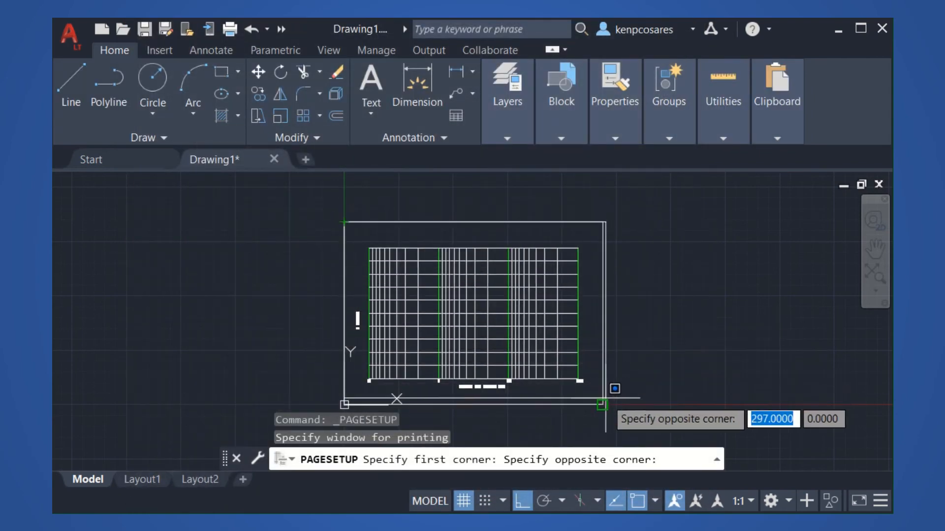
pyautogui.click(605, 398)
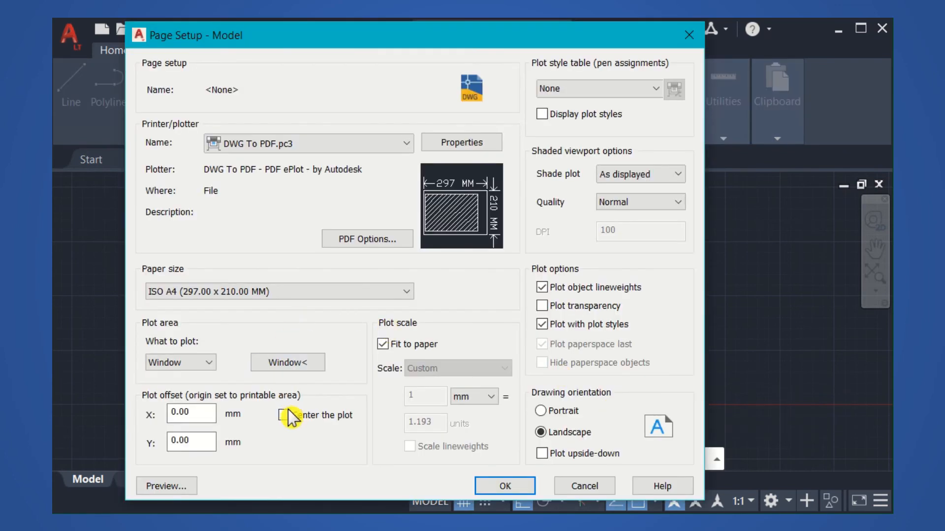
pyautogui.click(285, 416)
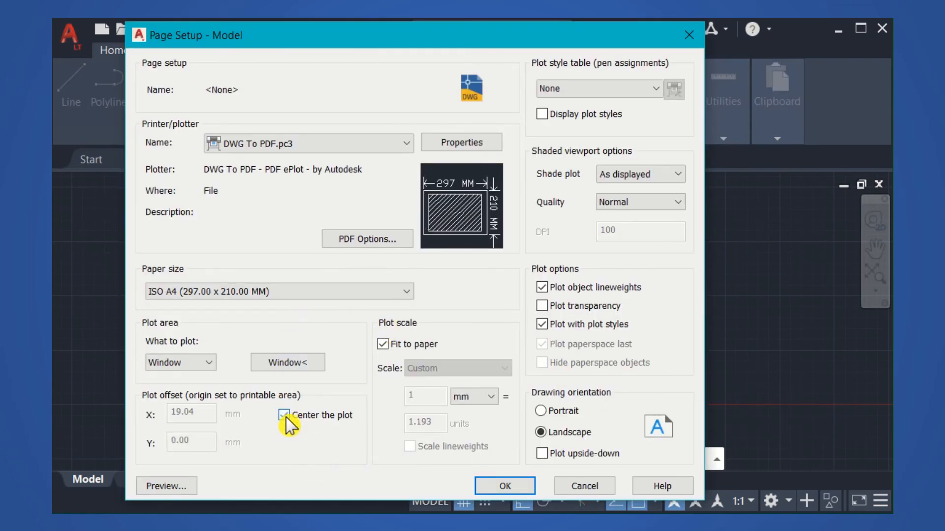
# - Turn off Fit to paper and set the plot scale to 1 mm = 1 unit
pyautogui.click(383, 345)
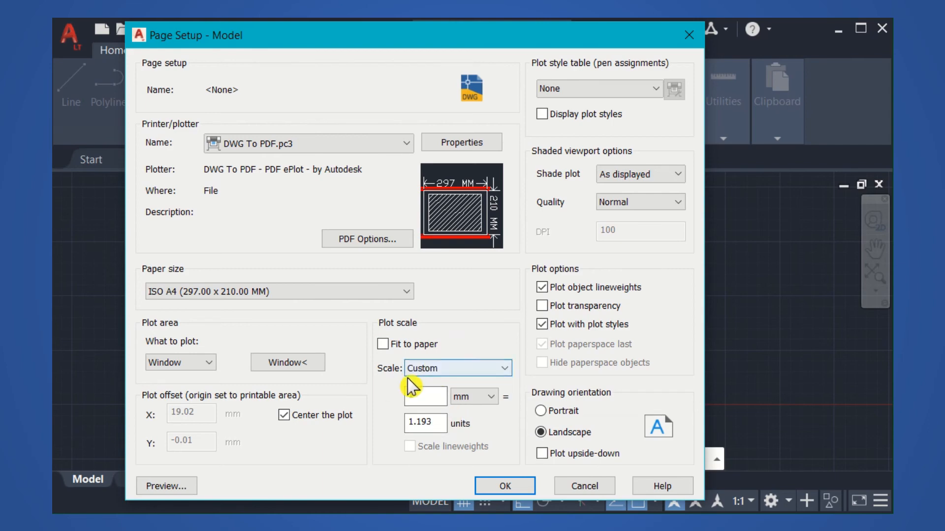
pyautogui.click(426, 368)
pyautogui.click(425, 367)
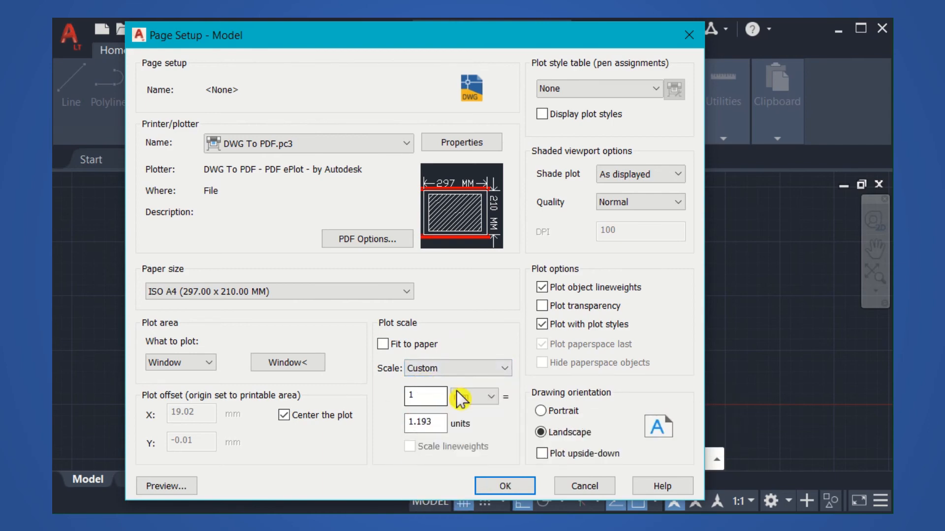
pyautogui.doubleClick(434, 424)
pyautogui.write('1')
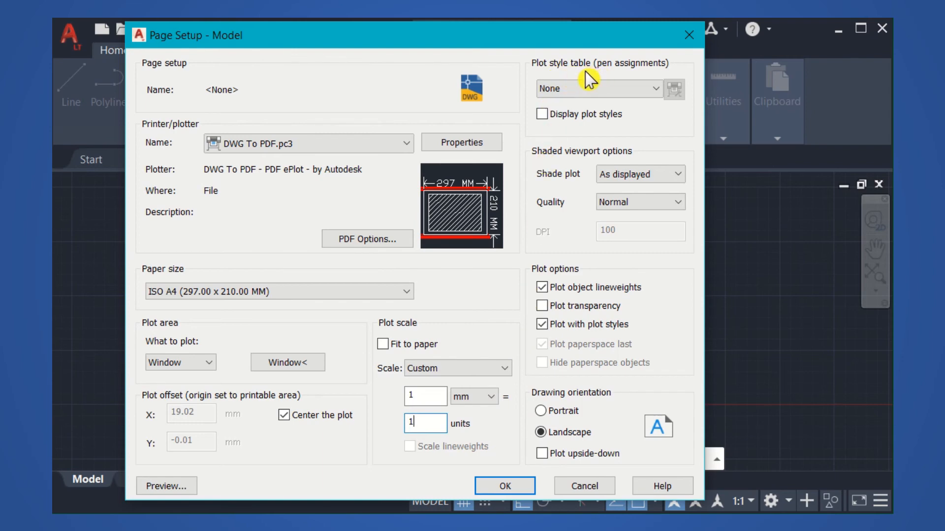
# - Assign the monochrome.ctb plot style table to all layouts
pyautogui.click(607, 87)
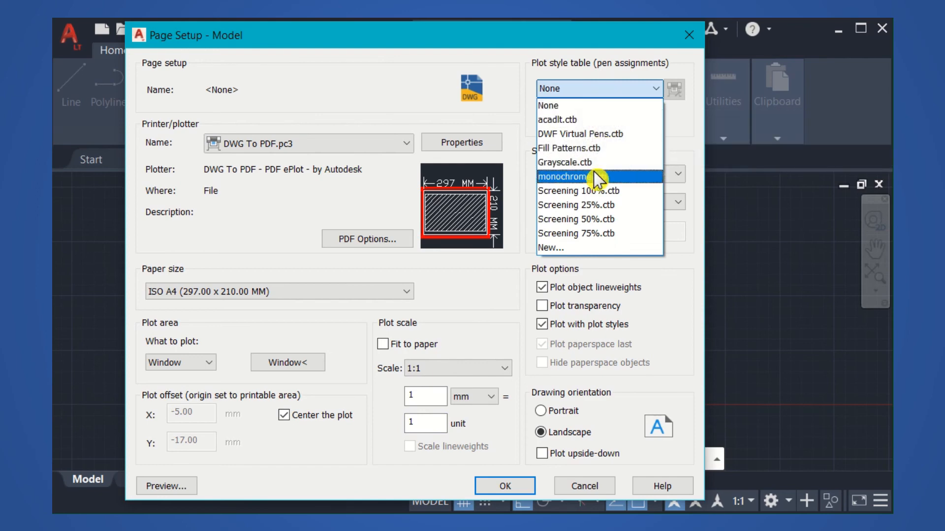
pyautogui.click(598, 180)
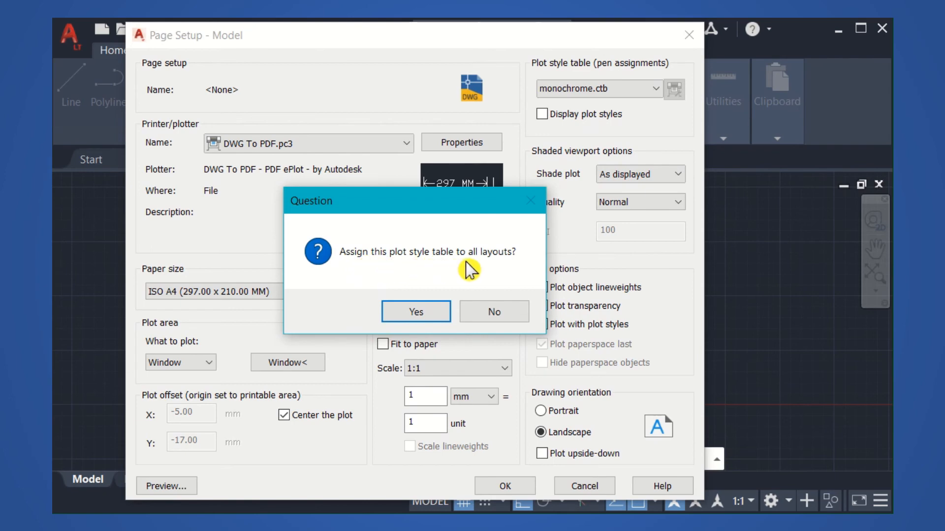
pyautogui.click(417, 313)
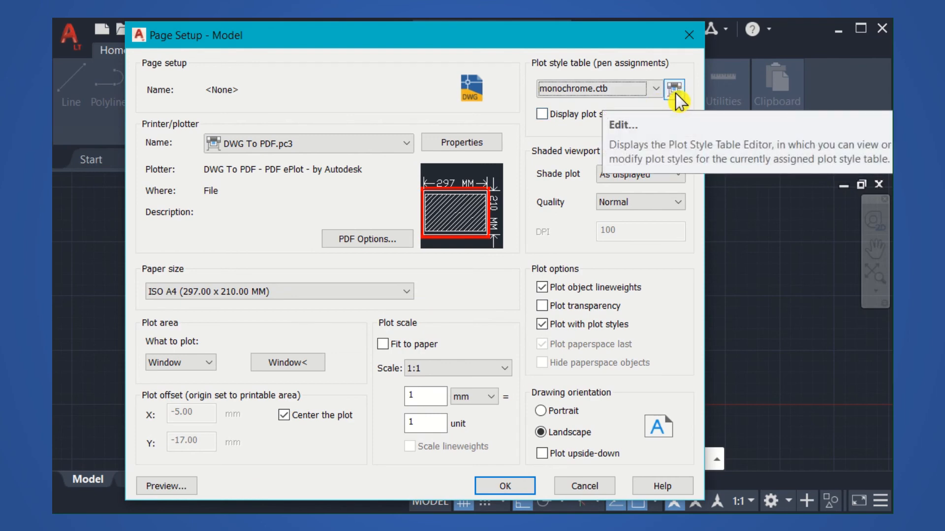
# - Edit the monochrome.ctb plot styles and set the lineweight of Color 3 (green) to 0.5000 mm
pyautogui.click(675, 91)
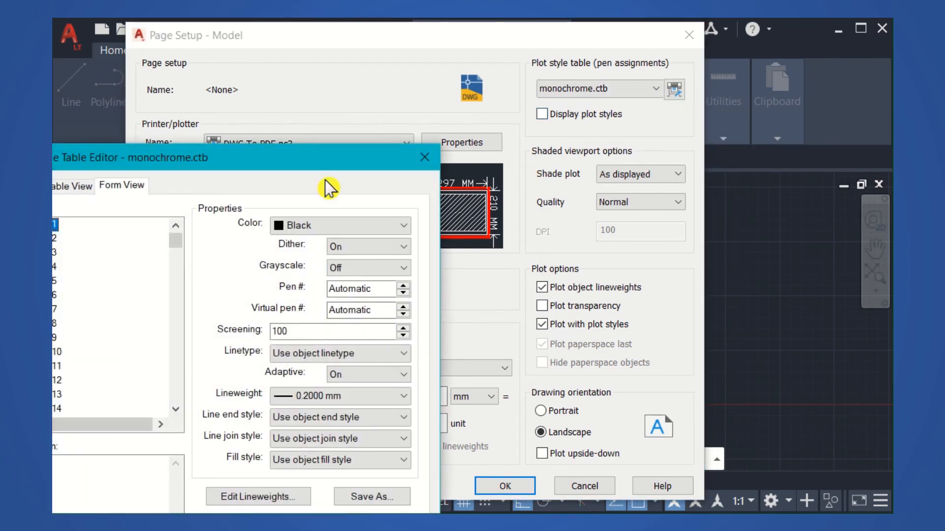
pyautogui.moveTo(316, 164); pyautogui.dragTo(529, 61)
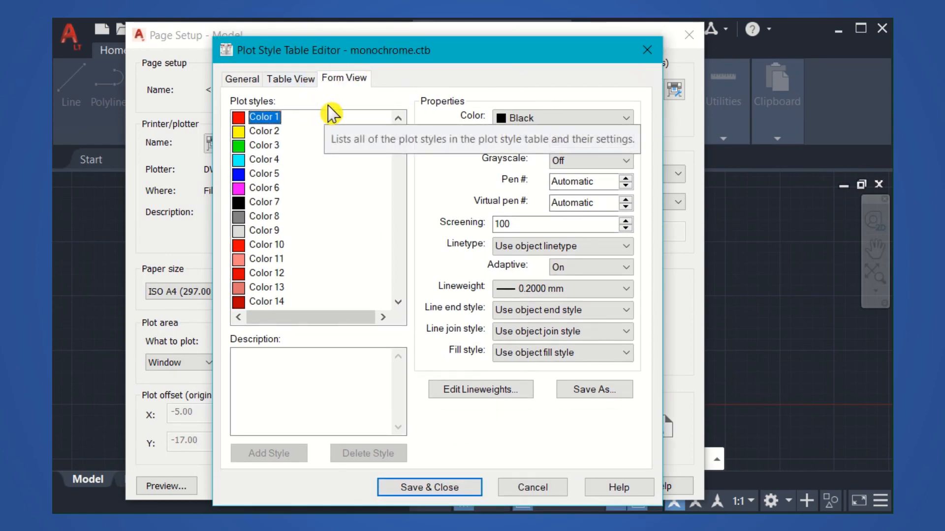
pyautogui.click(272, 148)
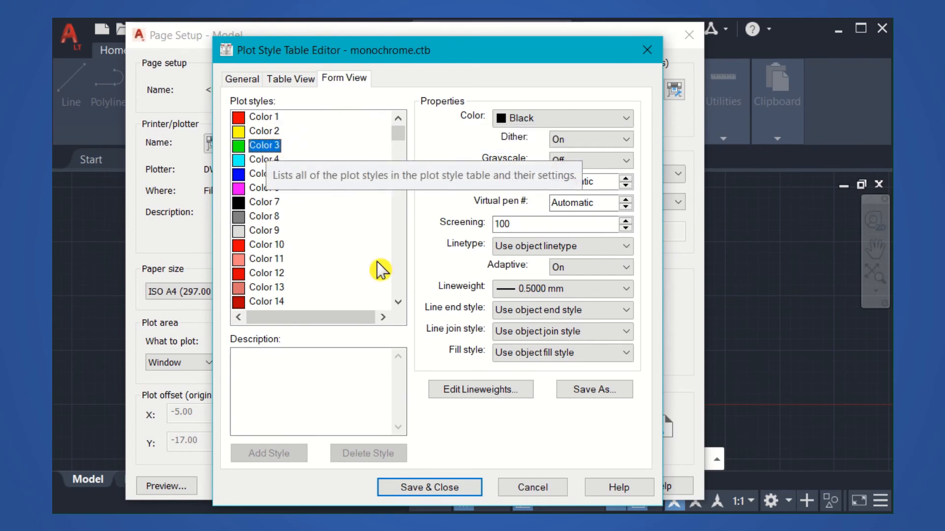
pyautogui.click(509, 291)
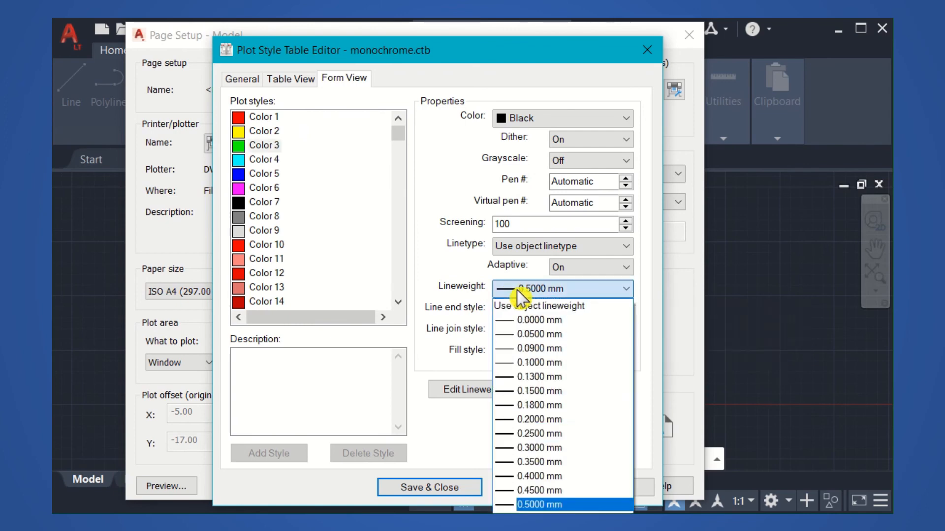
pyautogui.click(550, 506)
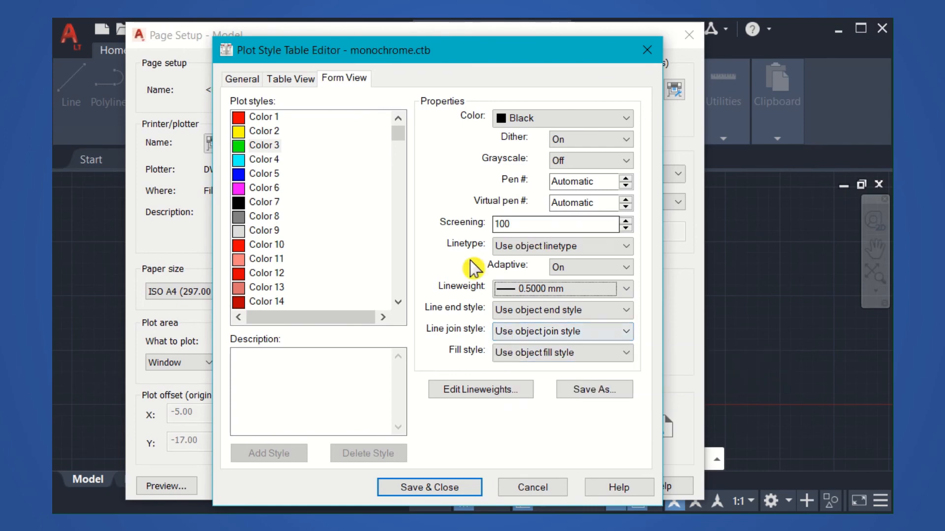
pyautogui.click(520, 291)
pyautogui.click(519, 290)
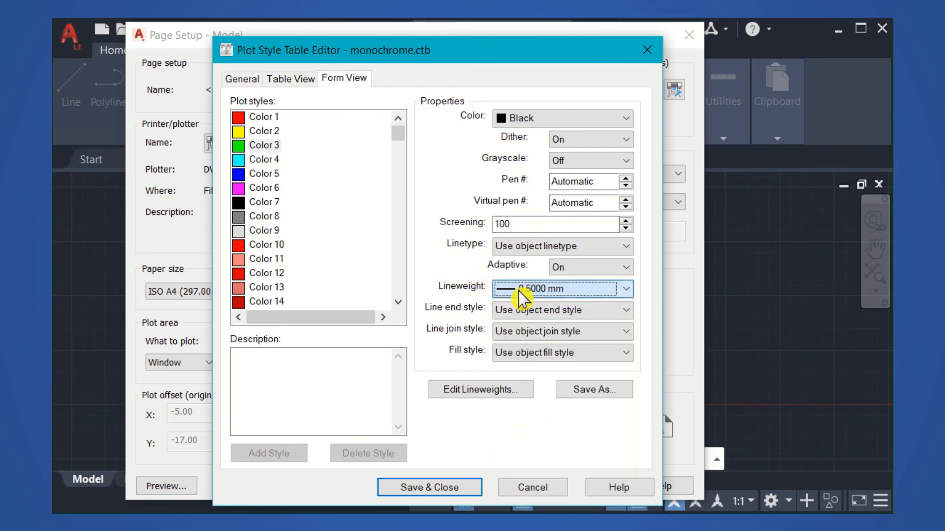
# - Check the lineweights of Color 1, Color 2 and Color 3, and save the plot style table
pyautogui.click(265, 119)
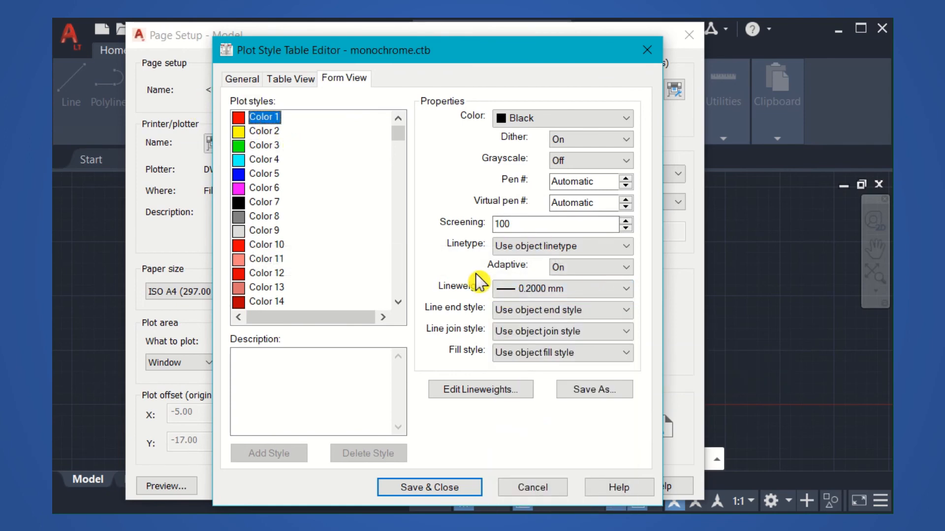
pyautogui.click(264, 131)
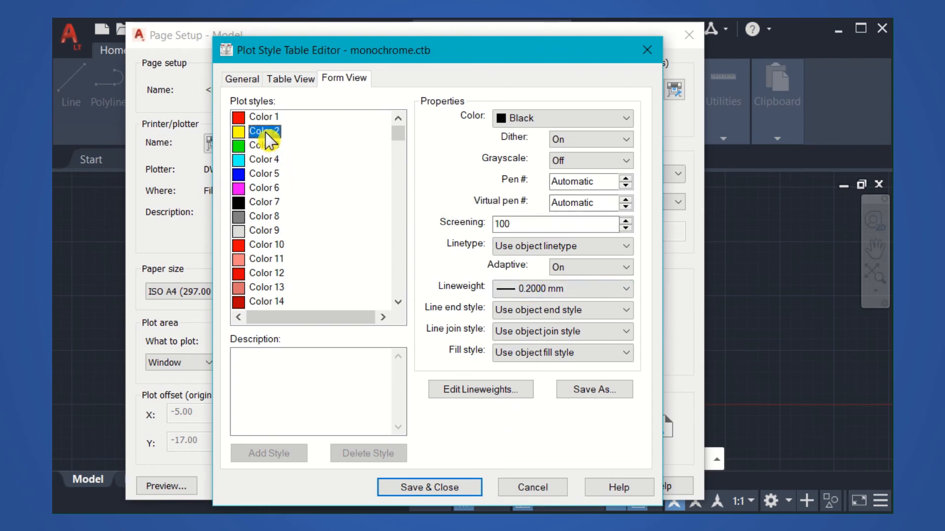
pyautogui.click(261, 146)
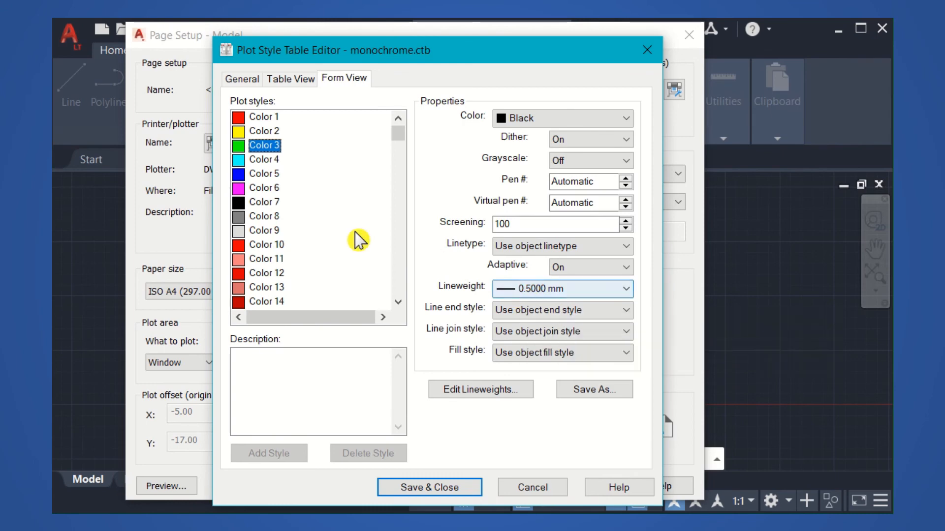
pyautogui.click(449, 488)
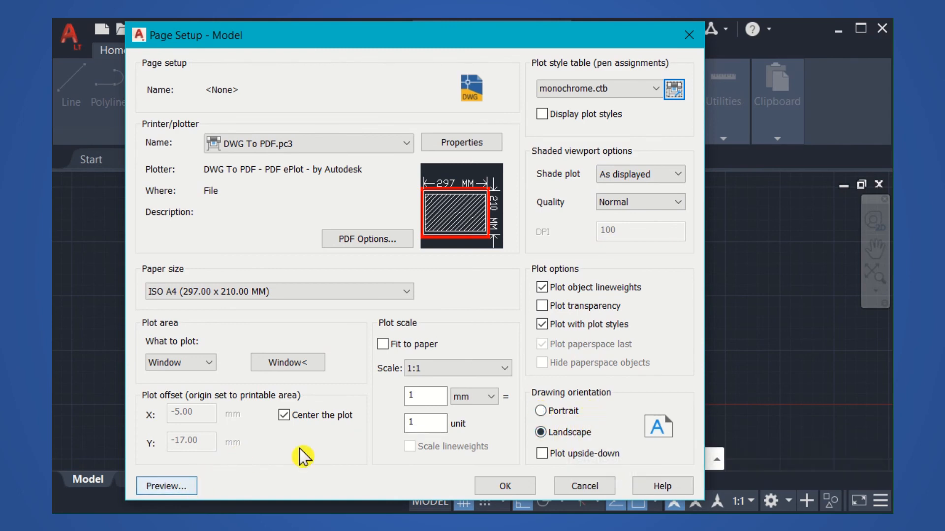
# - Preview the page setup and examine the thickness of the column boundary lines against the other grid lines
pyautogui.click(168, 486)
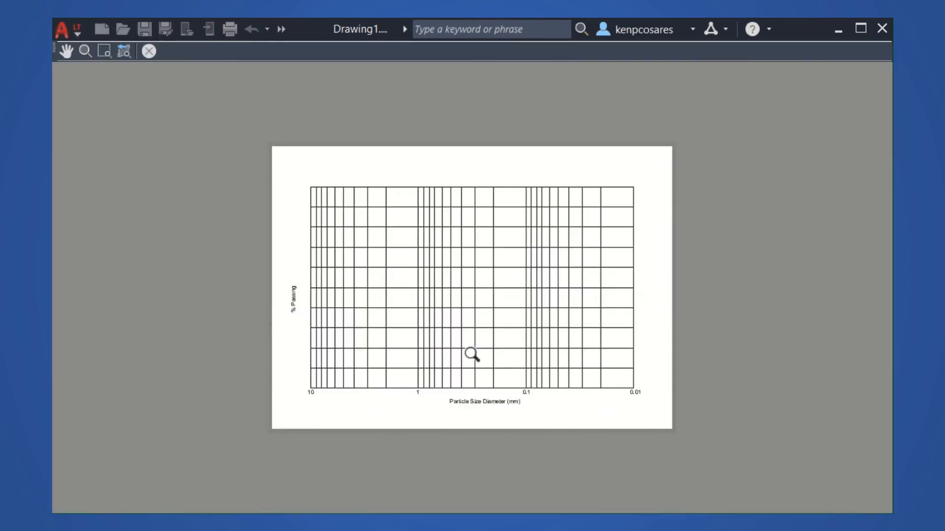
pyautogui.scroll(4, 519, 325)
pyautogui.scroll(-2, 519, 325)
pyautogui.scroll(2, 525, 400)
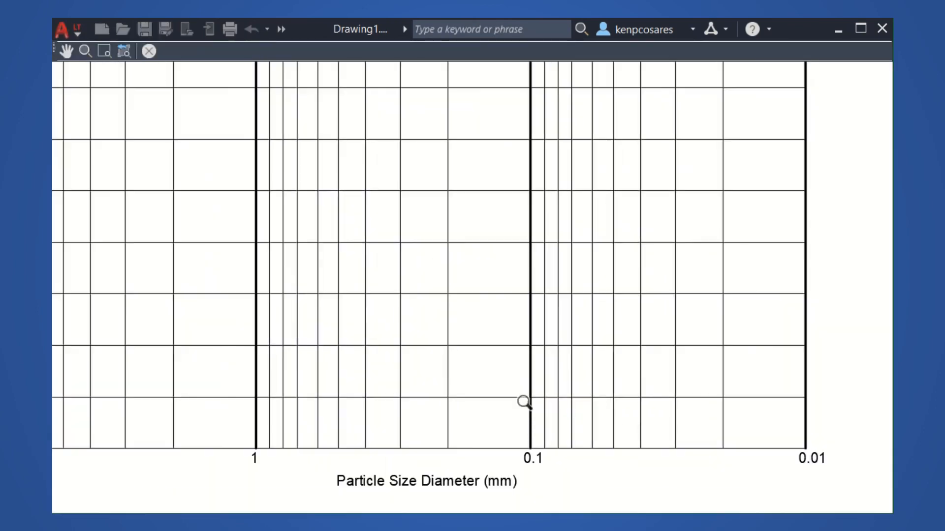
pyautogui.scroll(-2, 452, 379)
pyautogui.moveTo(426, 387); pyautogui.dragTo(473, 398, button='middle')
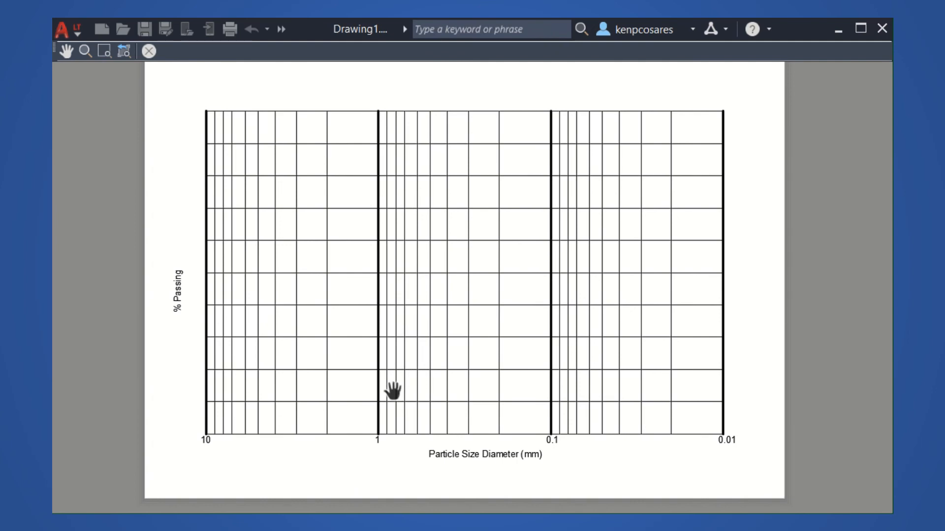
pyautogui.scroll(4, 384, 389)
pyautogui.scroll(-2, 384, 385)
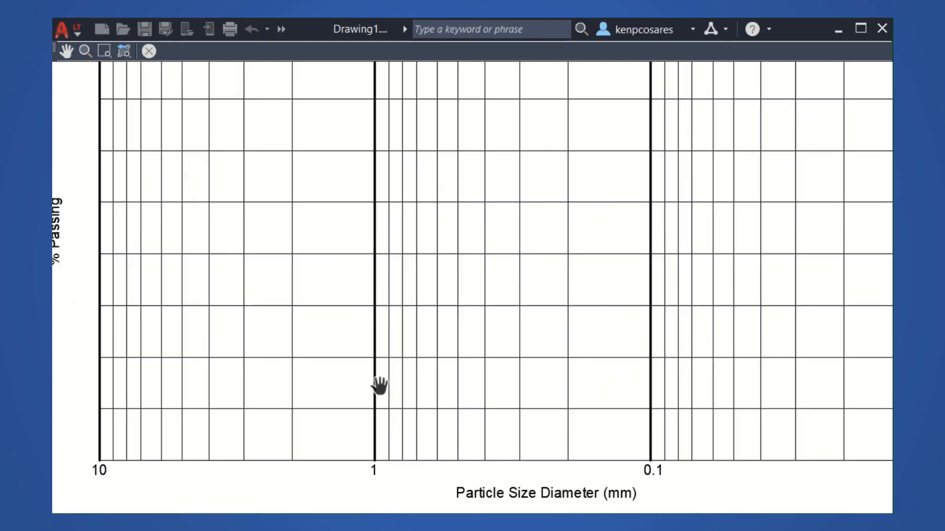
pyautogui.scroll(-2, 379, 386)
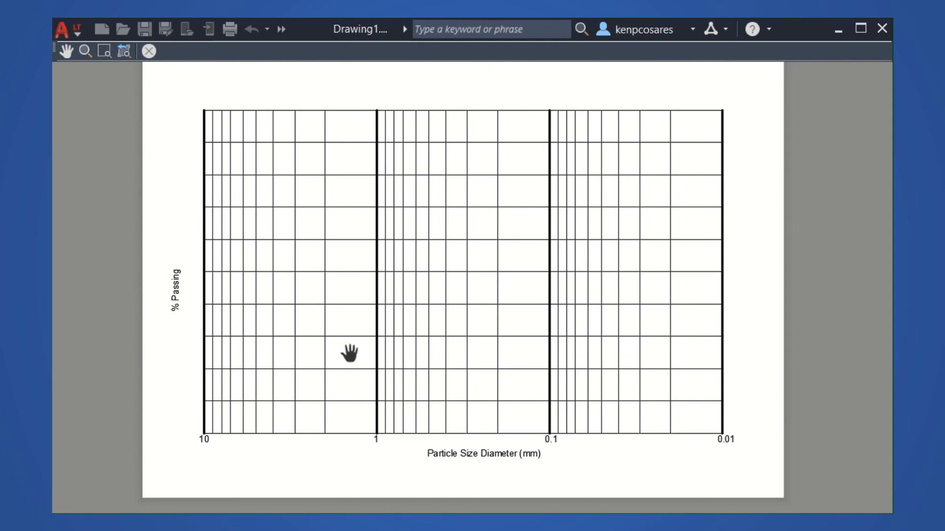
pyautogui.click(150, 50)
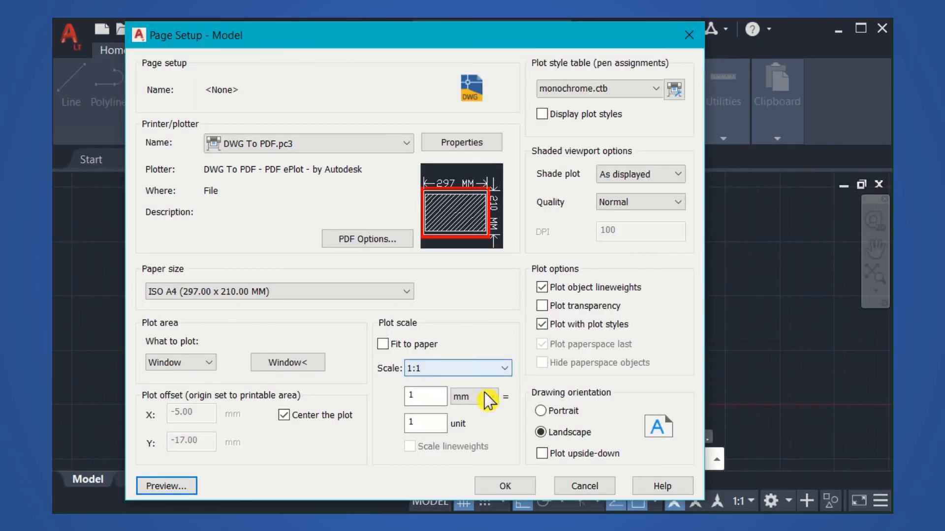
# - Accept the modified Model page setup and close the Page Setup Manager
pyautogui.click(506, 482)
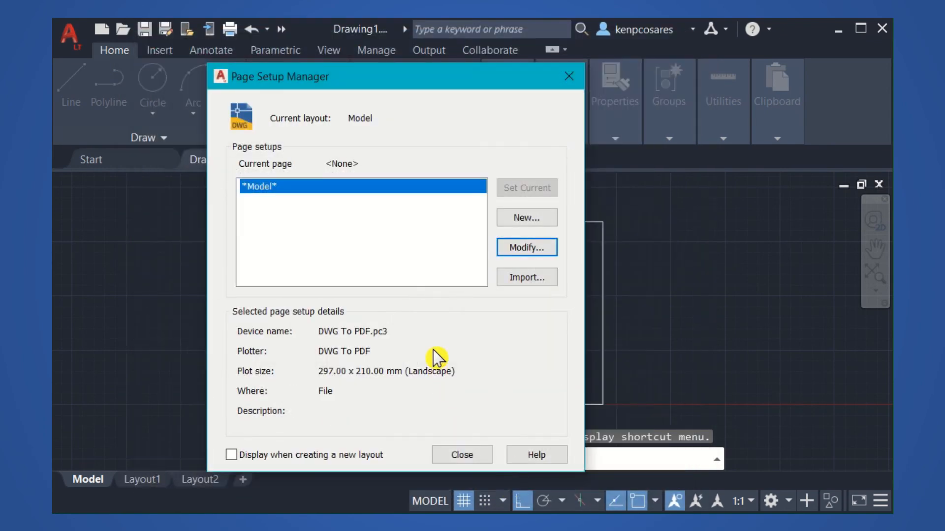
pyautogui.click(465, 457)
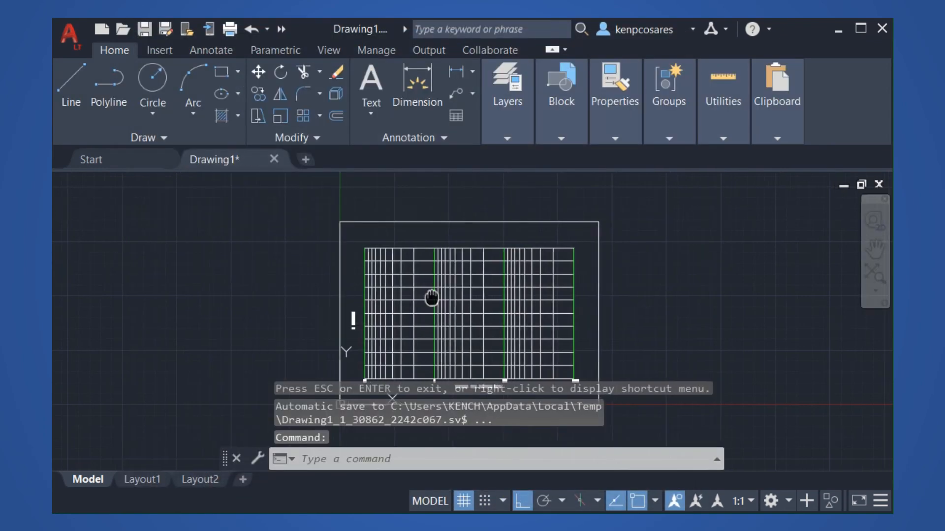
# - Start the Plot command and redefine the plot window from the sheet border's upper-left corner to its lower-right corner
pyautogui.moveTo(431, 298); pyautogui.dragTo(408, 296, button='middle')
pyautogui.scroll(1, 413, 315)
pyautogui.moveTo(416, 354)
pyautogui.mouseDown(button='middle')
pyautogui.moveTo(430, 359)
pyautogui.moveTo(421, 347)
pyautogui.mouseUp(button='middle')
pyautogui.scroll(-1, 432, 350)
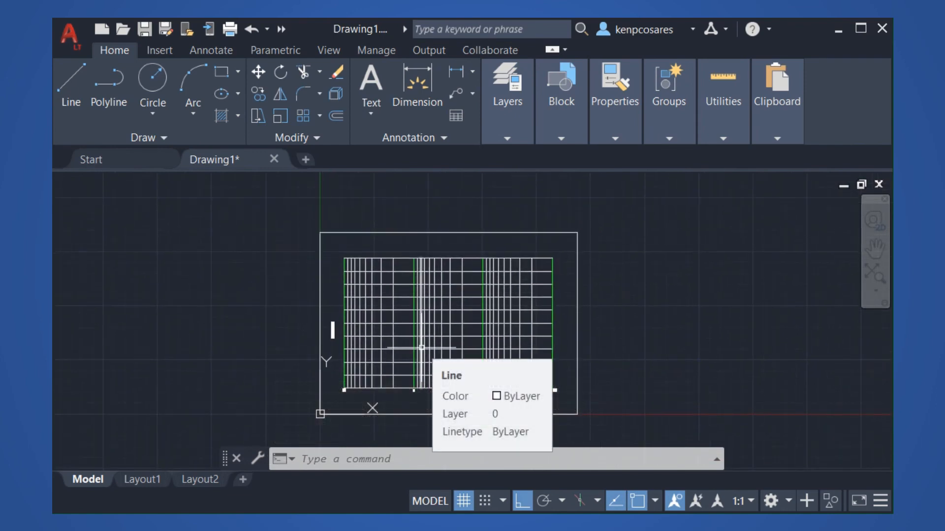
pyautogui.hotkey('ctrl', 'p')
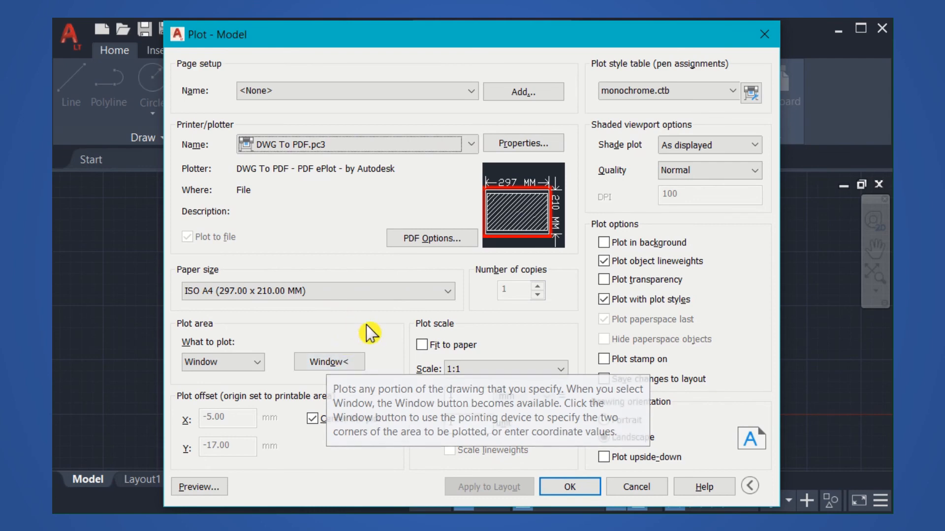
pyautogui.click(327, 363)
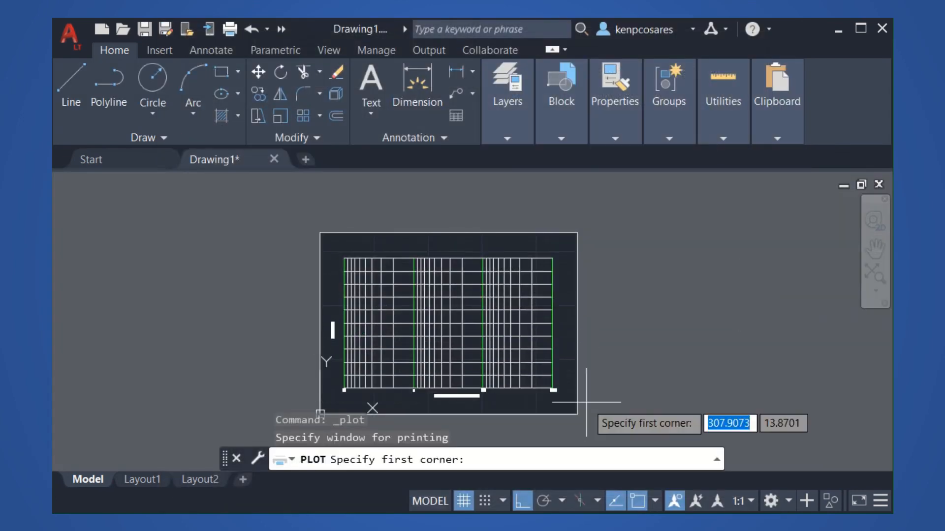
pyautogui.click(320, 232)
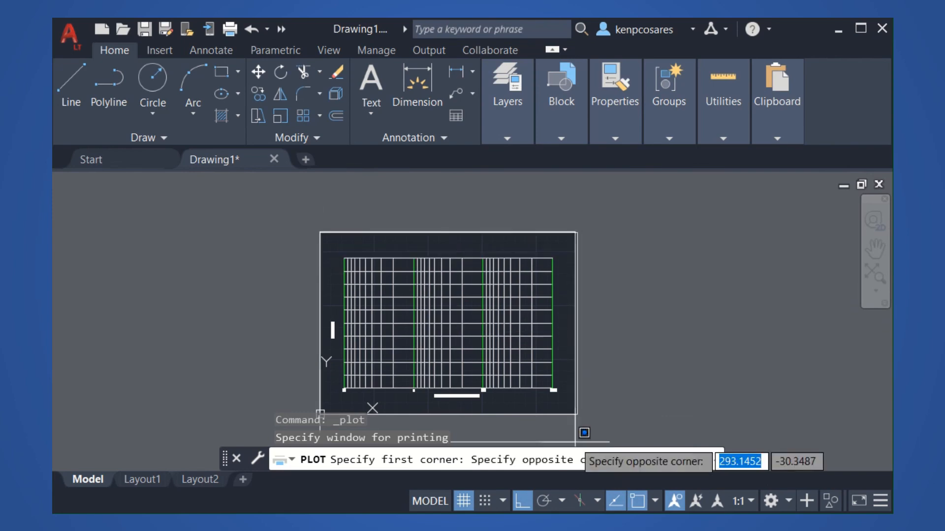
pyautogui.click(576, 414)
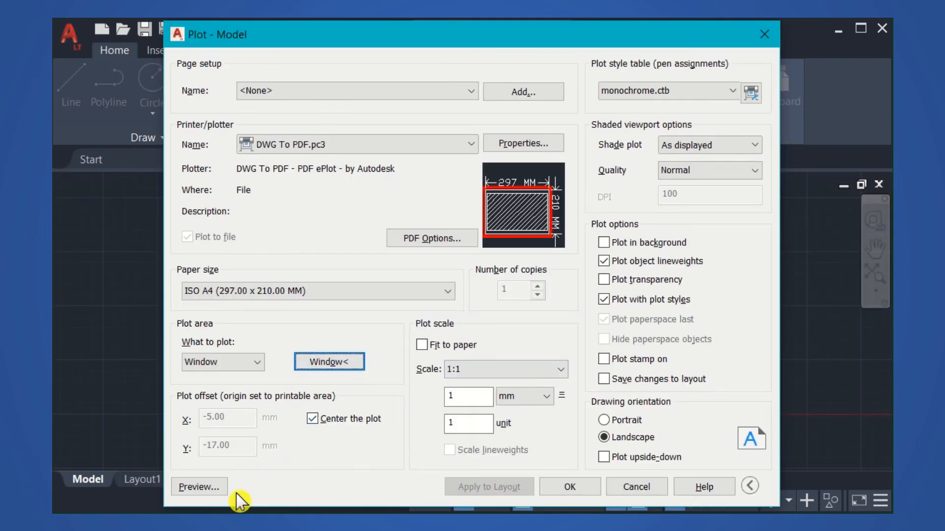
# - Preview the plot and examine the grid lines, column boundaries and axis labels across the whole sheet
pyautogui.click(199, 487)
pyautogui.scroll(2, 507, 330)
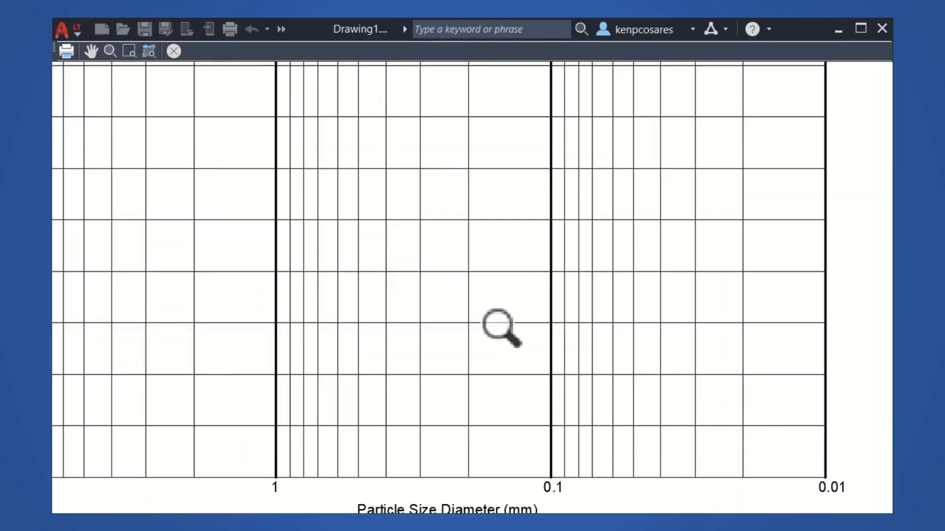
pyautogui.scroll(-1, 461, 350)
pyautogui.moveTo(446, 344); pyautogui.dragTo(442, 393, button='middle')
pyautogui.scroll(1, 439, 390)
pyautogui.scroll(-1, 433, 377)
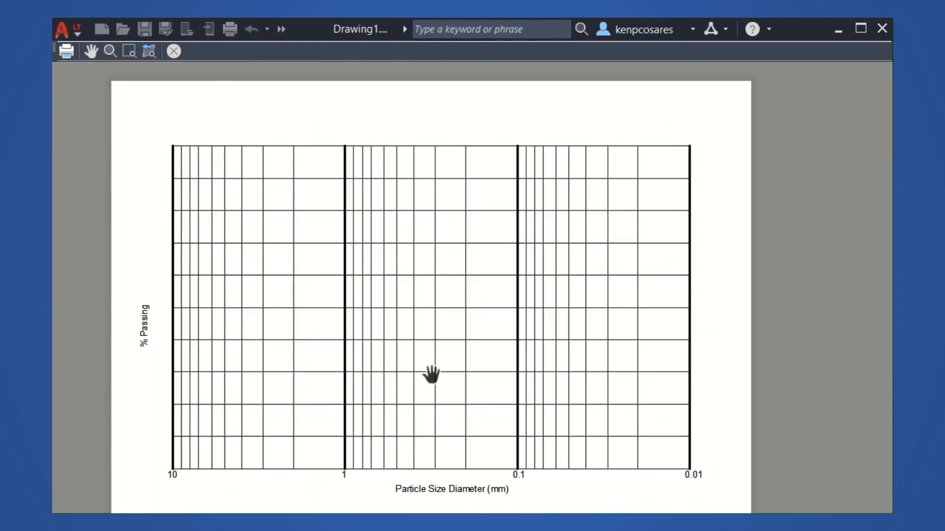
pyautogui.scroll(-1, 383, 359)
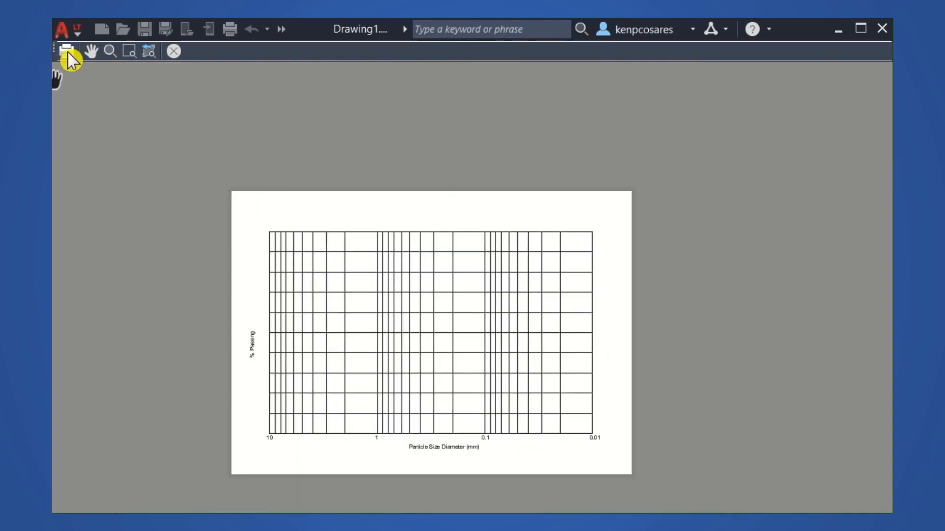
# - Plot the previewed sheet to a PDF named Particle Size Distribution Graph in the Documents folder
pyautogui.click(68, 53)
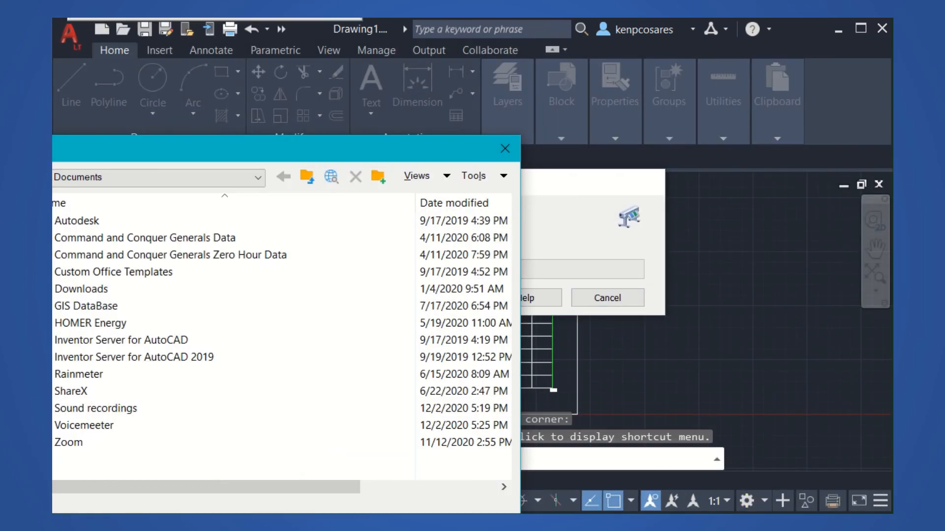
pyautogui.moveTo(283, 21)
pyautogui.moveTo(301, 164); pyautogui.dragTo(558, 81)
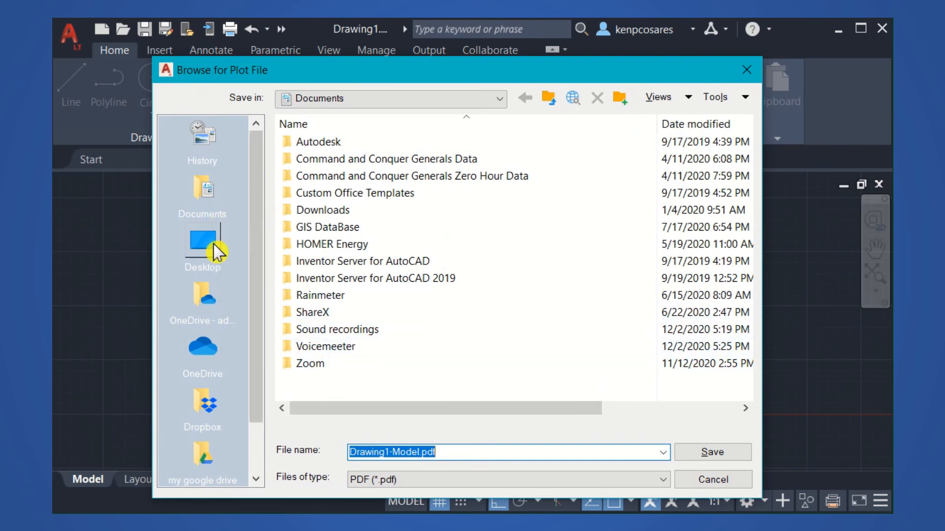
pyautogui.click(206, 189)
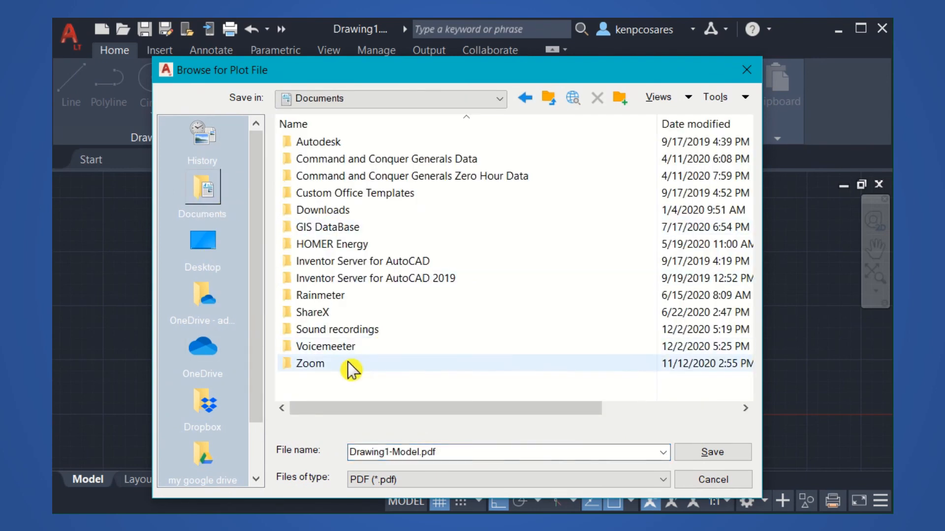
pyautogui.doubleClick(424, 453)
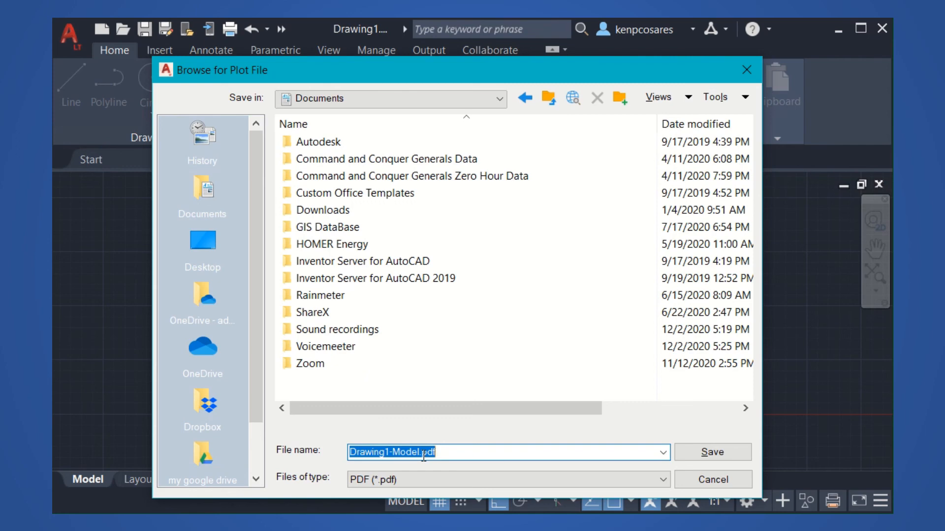
pyautogui.write('P')
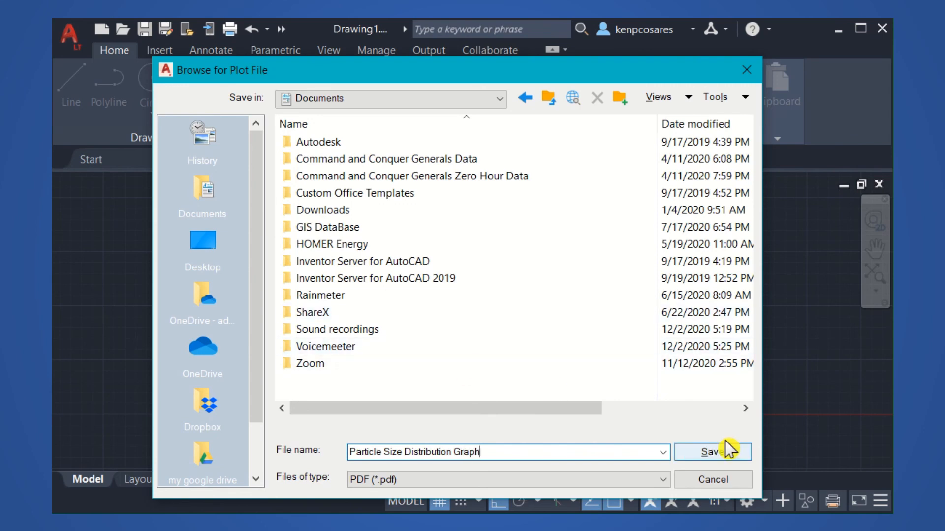
pyautogui.click(715, 454)
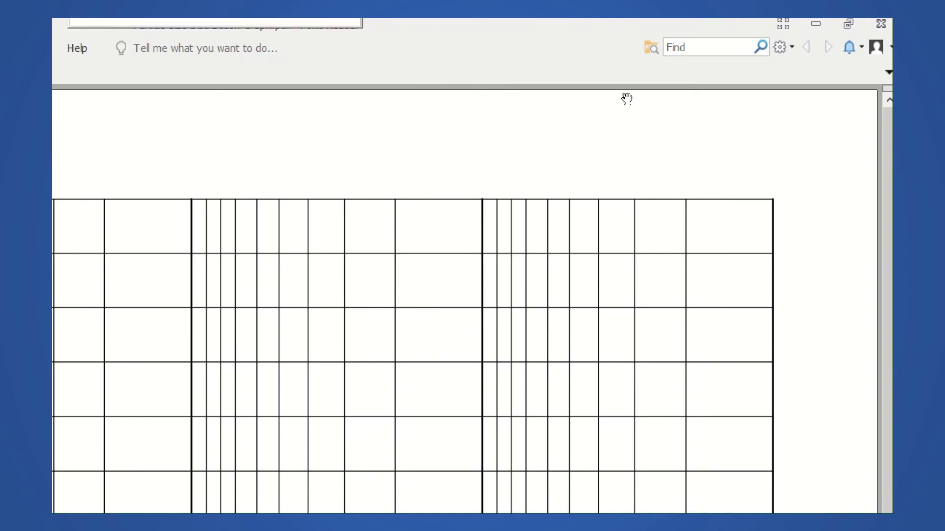
# - Shrink the Foxit Reader window, move it over the drawing, and collapse the Bookmarks pane
pyautogui.click(849, 24)
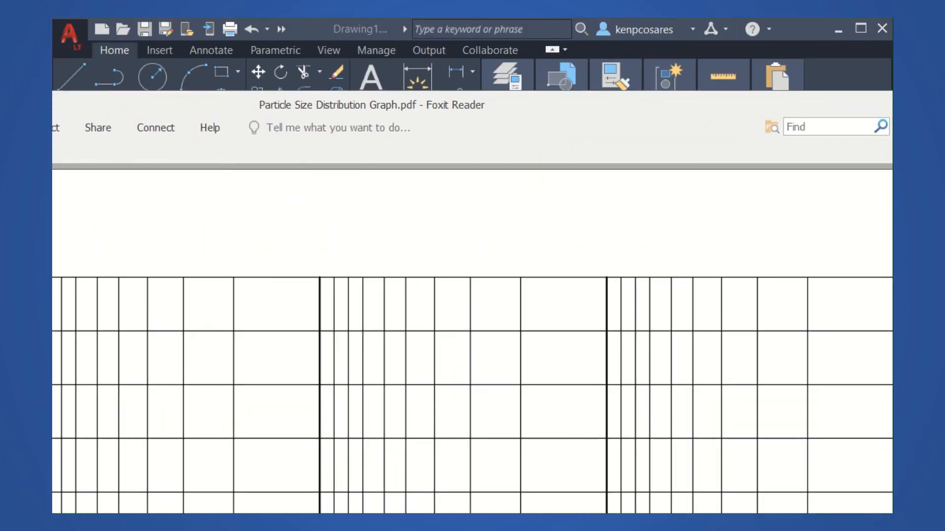
pyautogui.moveTo(53, 90); pyautogui.dragTo(312, 376)
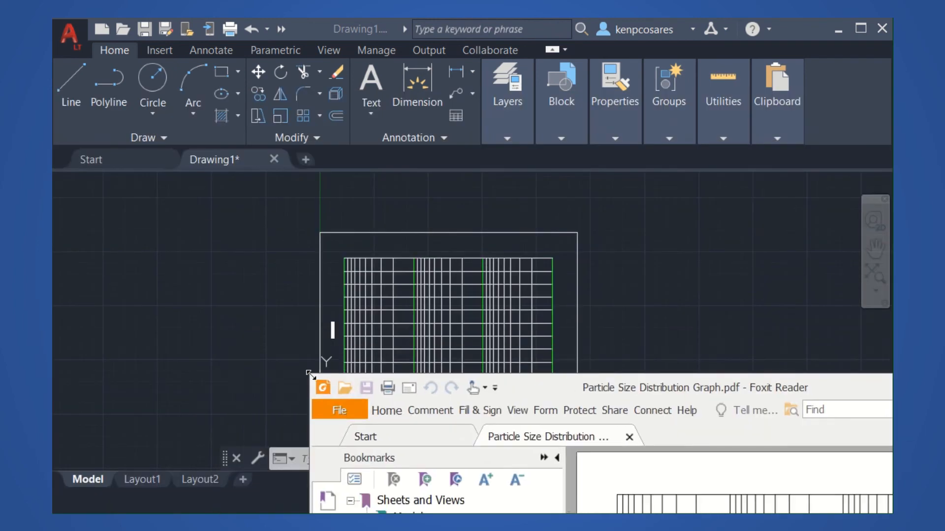
pyautogui.moveTo(609, 385); pyautogui.dragTo(382, 124)
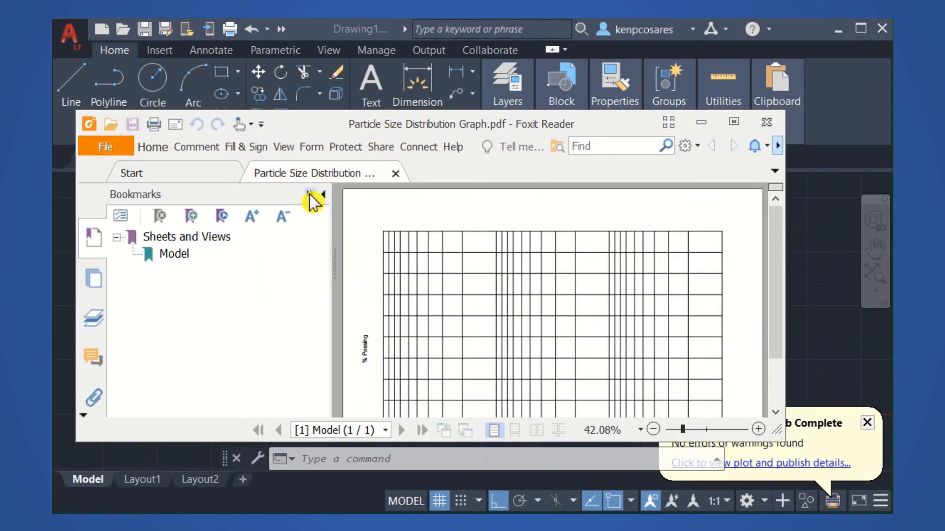
pyautogui.click(323, 195)
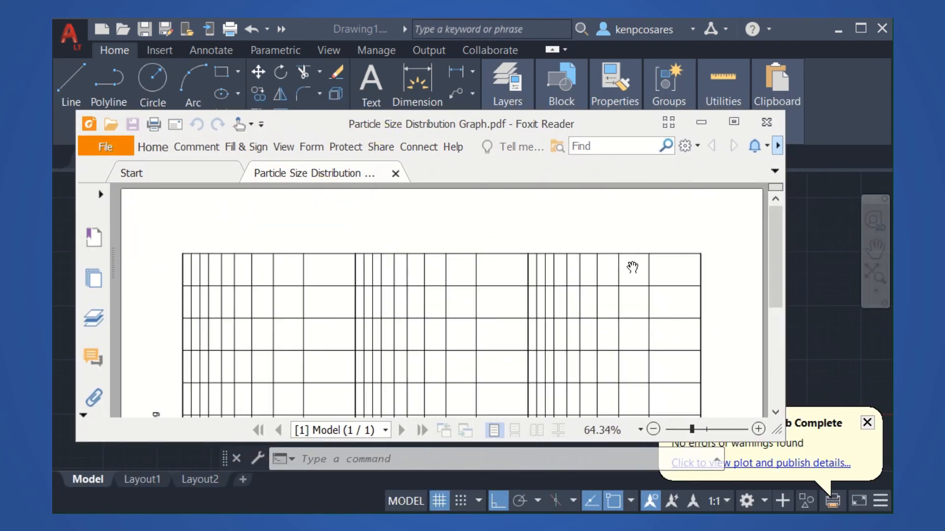
# - Zoom out to 36.34% in the plotted PDF and examine the complete graph with its axis labels
pyautogui.scroll(-2, 480, 277)
pyautogui.click(653, 429)
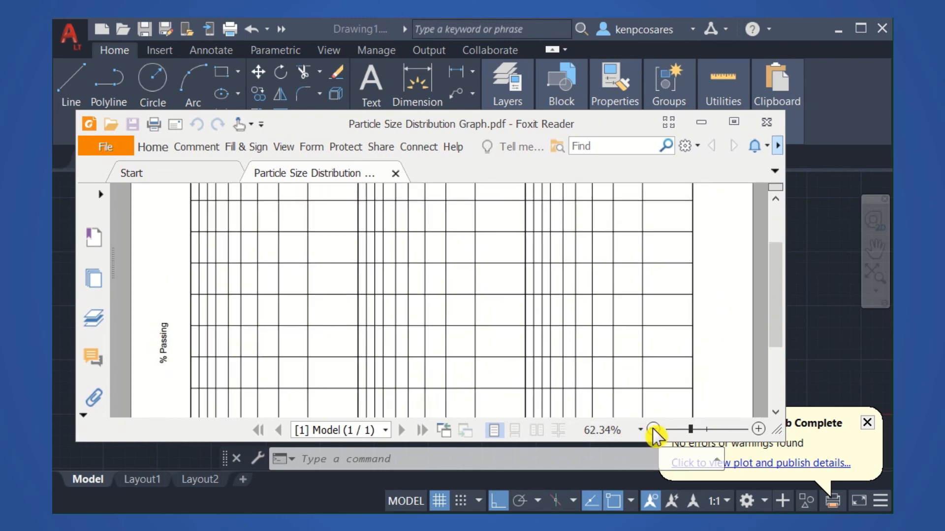
pyautogui.click(653, 429)
pyautogui.click(654, 429)
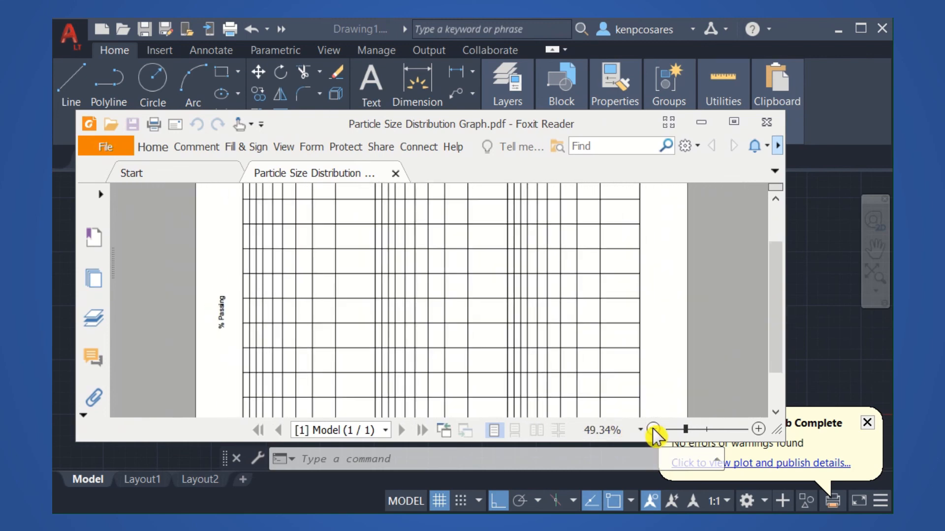
pyautogui.click(653, 429)
pyautogui.click(653, 429)
pyautogui.click(653, 429)
pyautogui.click(653, 429)
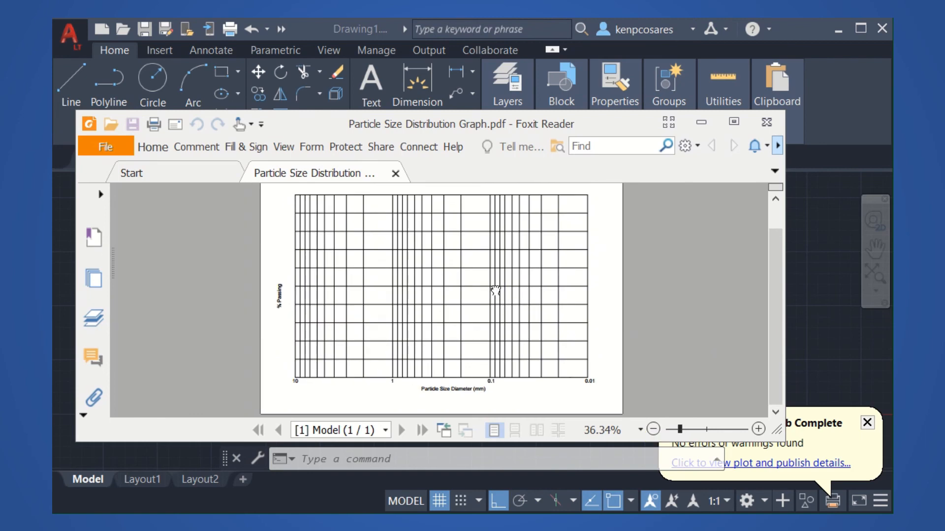
pyautogui.moveTo(499, 315); pyautogui.dragTo(493, 277)
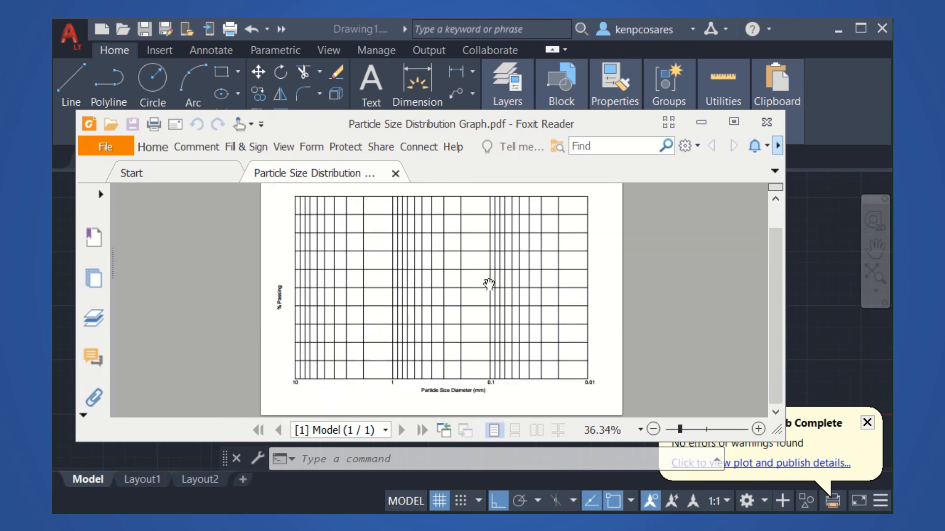